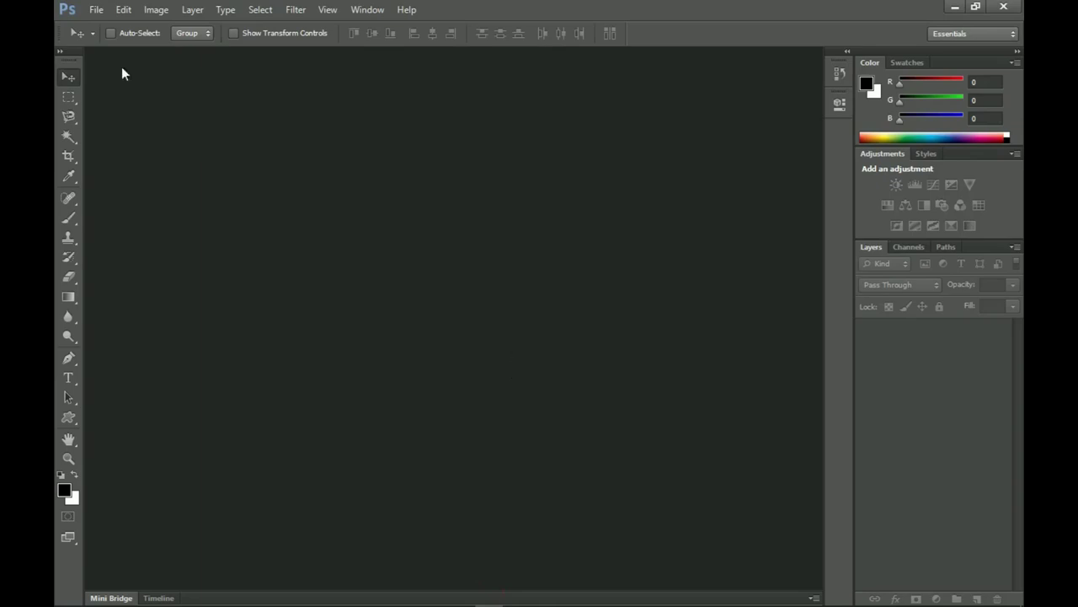
- Create a new document 4 inches wide and 4 inches high at 300 pixels/inch with a white background
left_click(96, 9)
left_click(112, 28)
type("4")
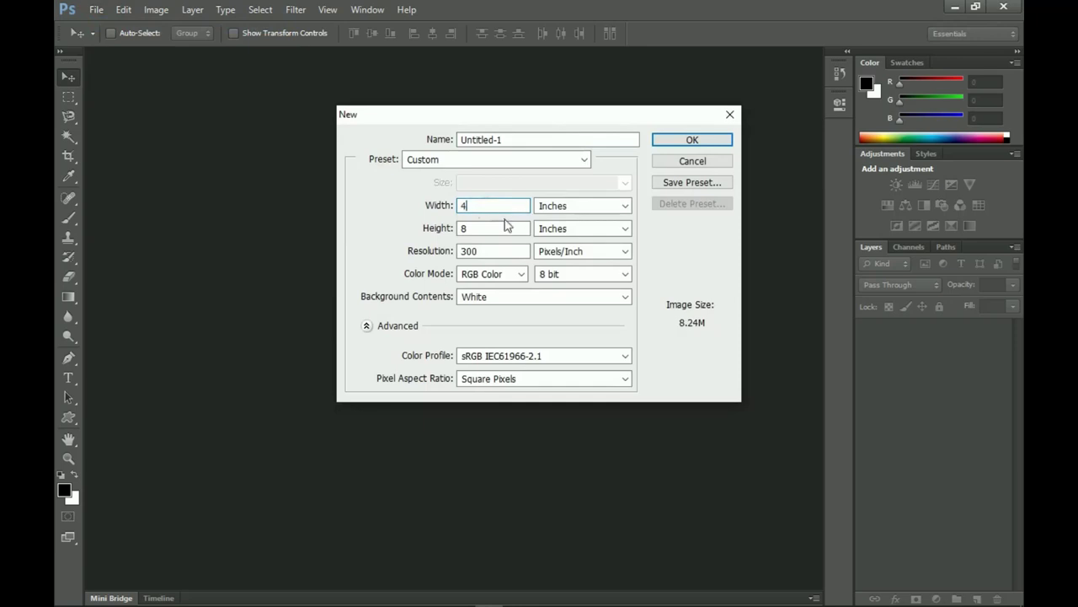
double_click(481, 229)
type("4")
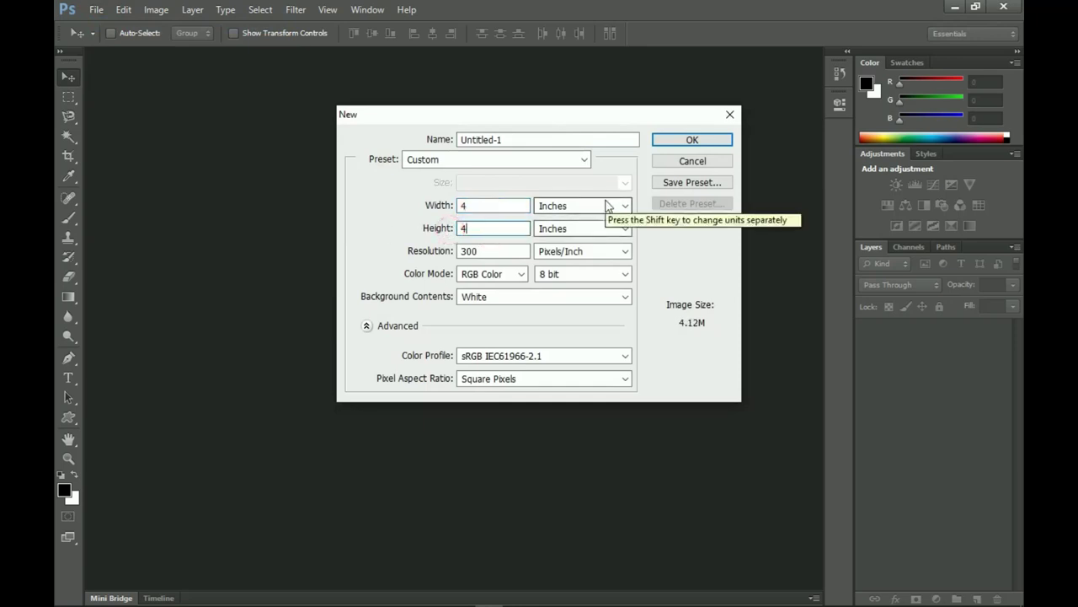
left_click(702, 141)
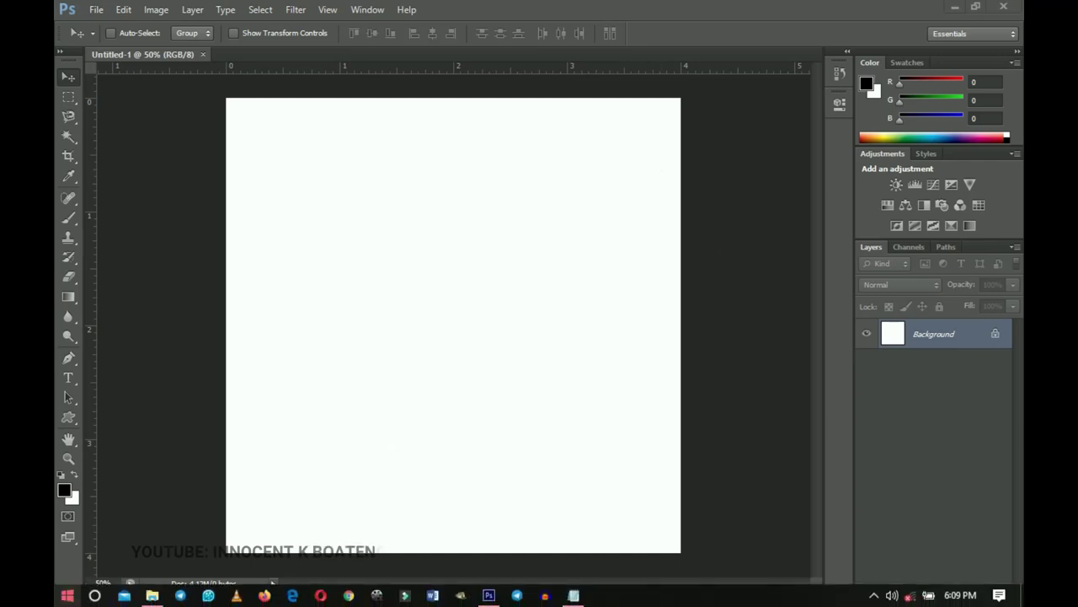
- Look over the source images in the Vals Promo 21 folder, and return to the blank Photoshop document
left_click(151, 601)
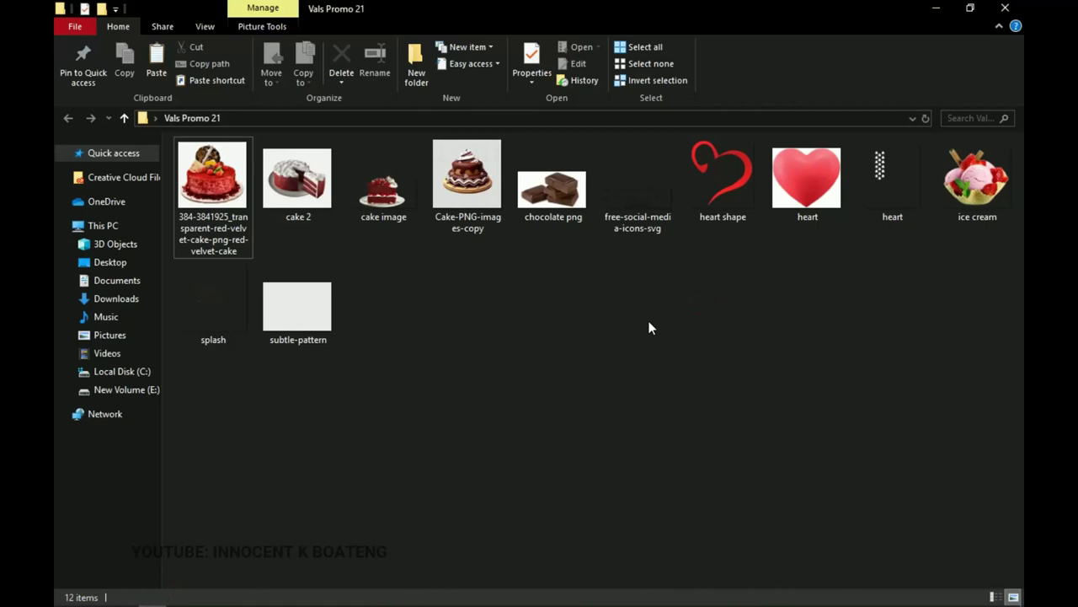
mouse_move(572, 600)
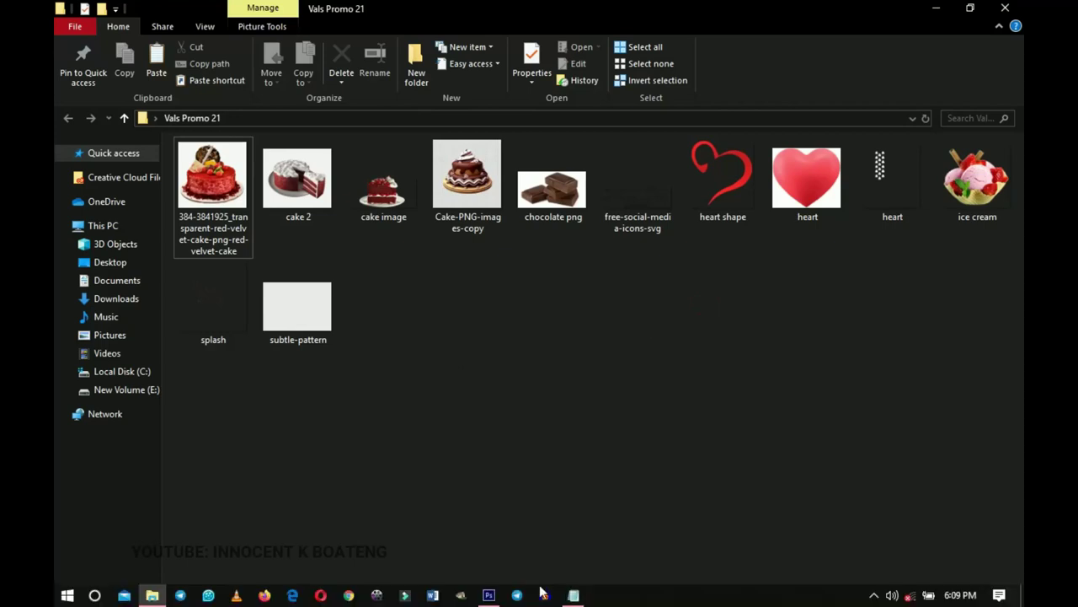
left_click(489, 594)
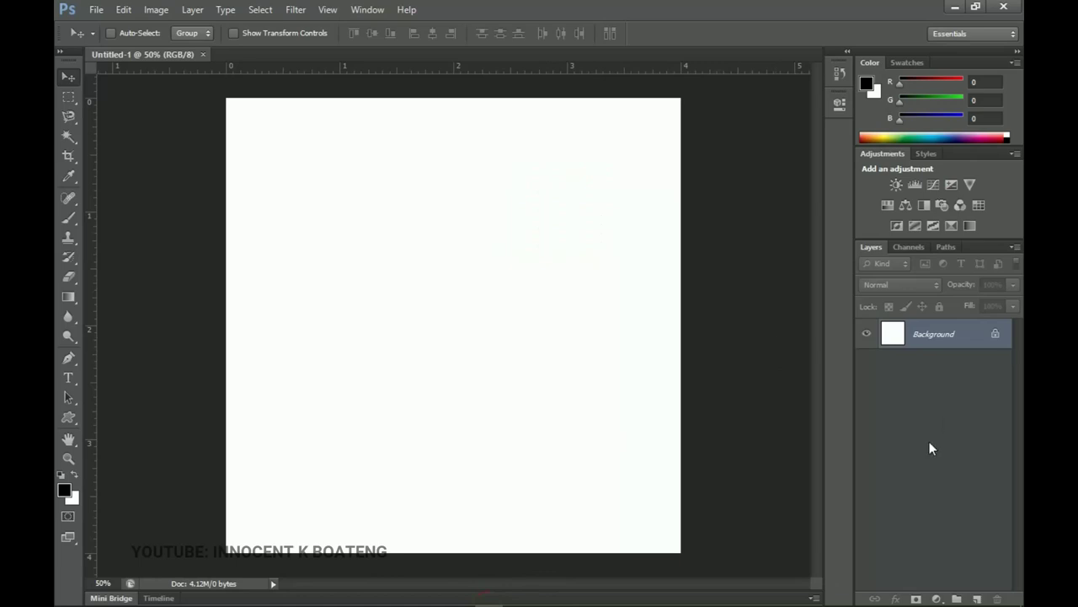
- Add a Gradient Fill layer above the background and choose the near-black to red preset at the end of the gradient presets
left_click(935, 599)
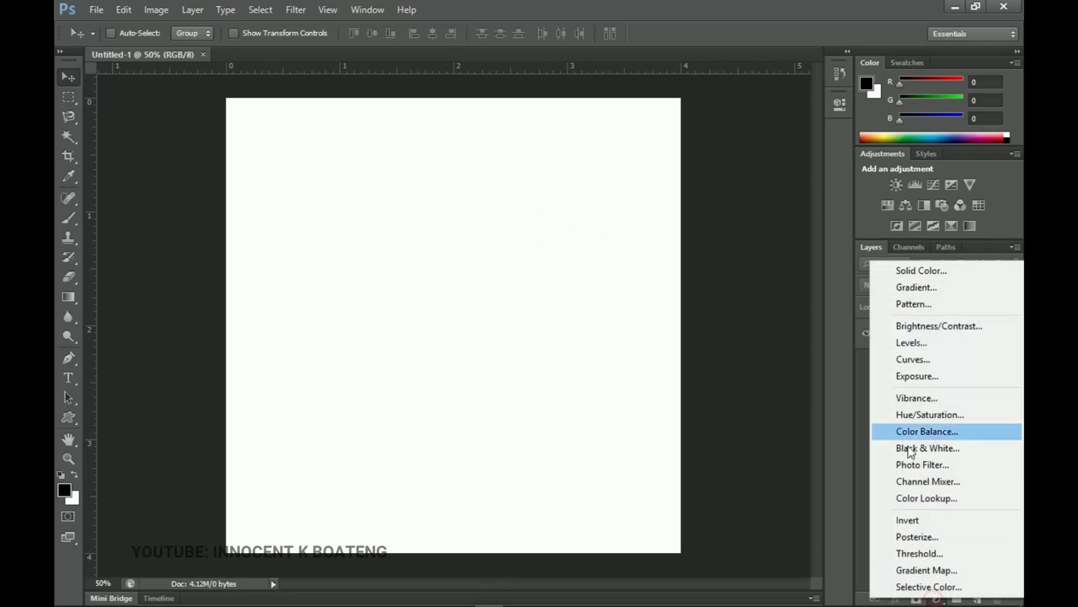
left_click(921, 289)
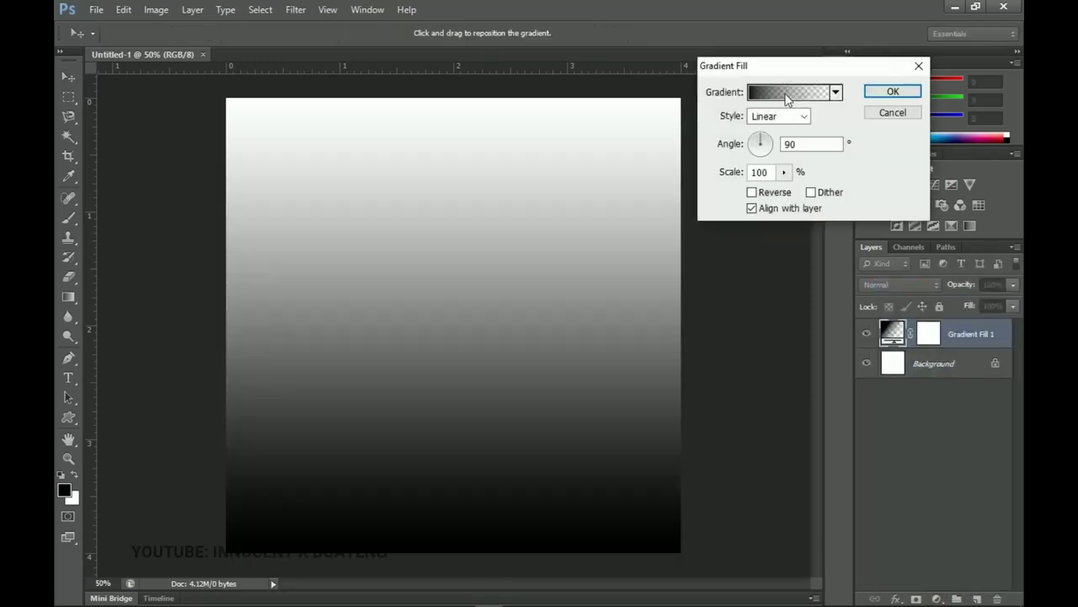
left_click(786, 98)
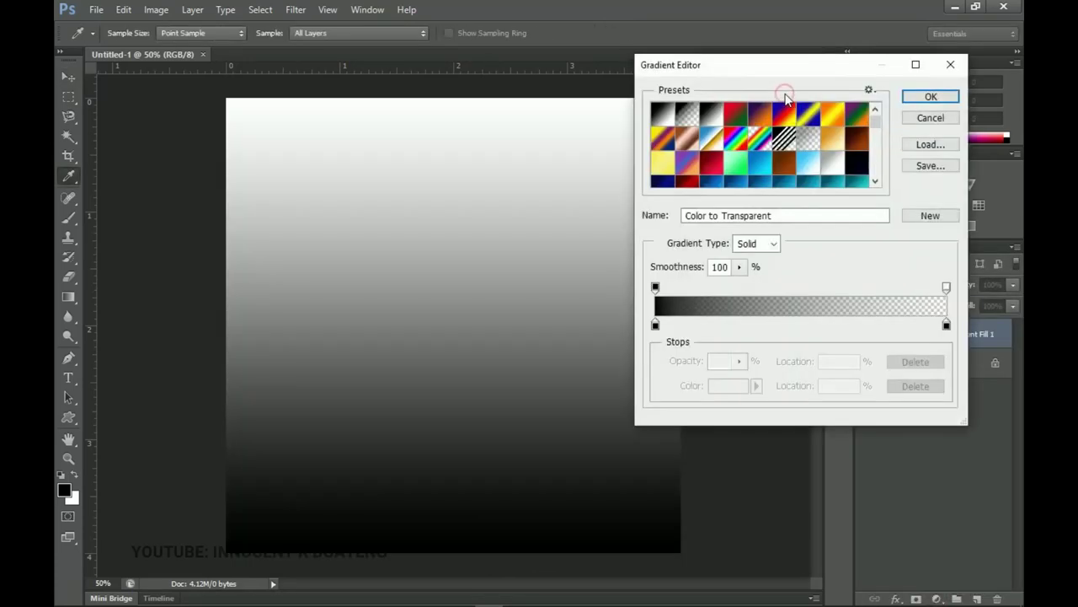
left_click_drag(877, 124, 878, 202)
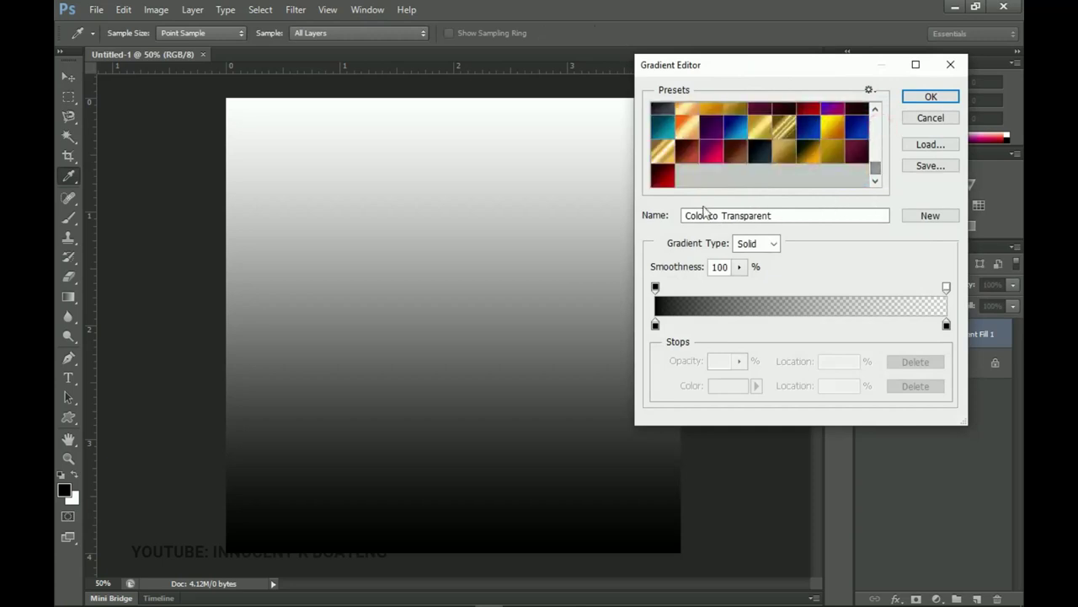
left_click(664, 177)
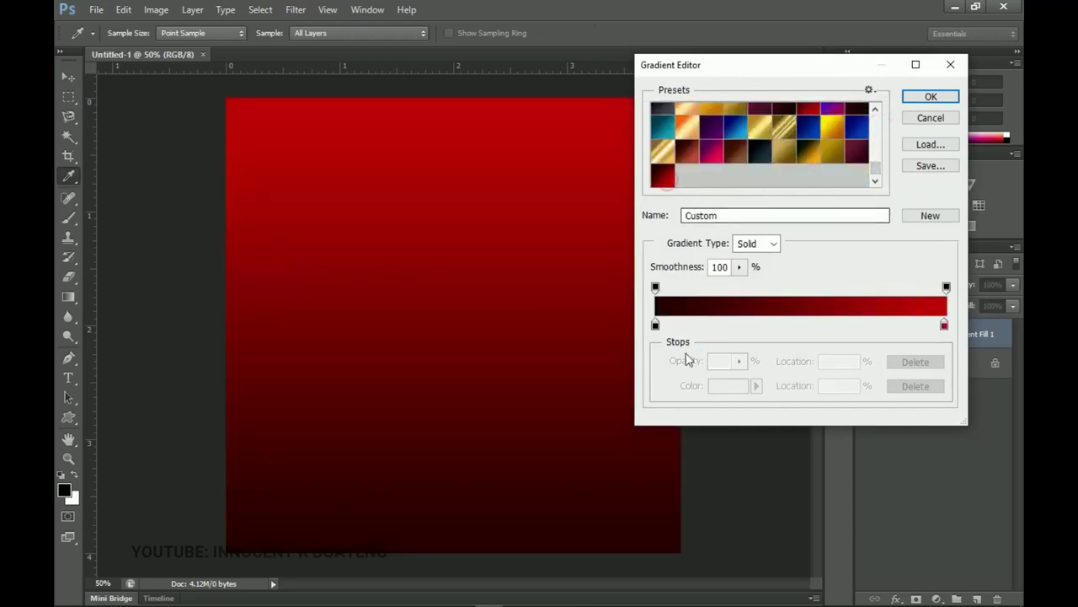
- Examine the colours of the gradient's dark start stop and red end stop
left_click(656, 326)
left_click(728, 385)
left_click_drag(874, 364, 802, 251)
left_click(964, 276)
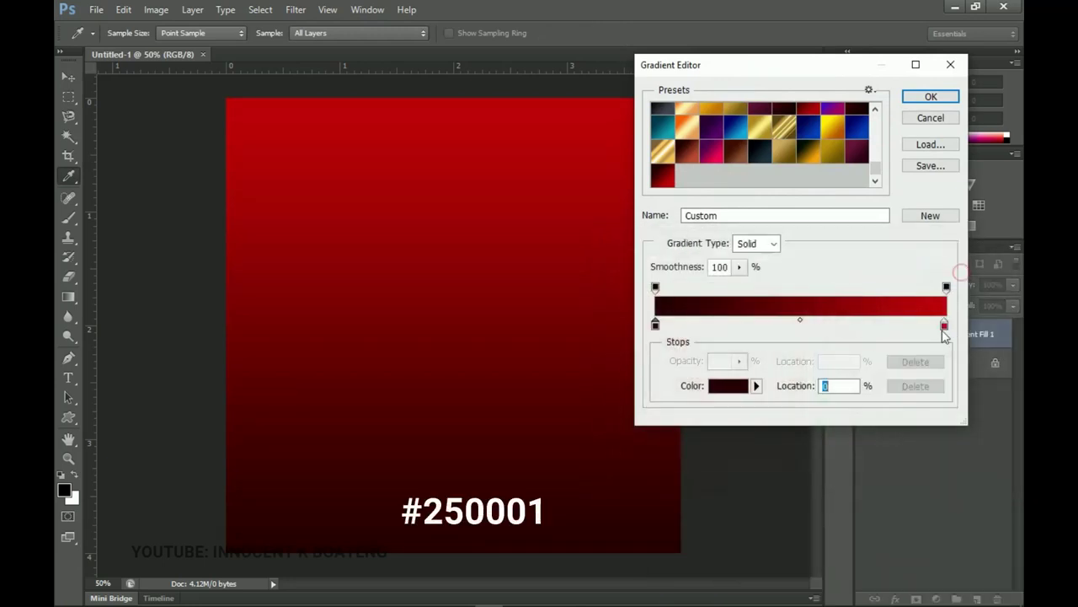
left_click(944, 325)
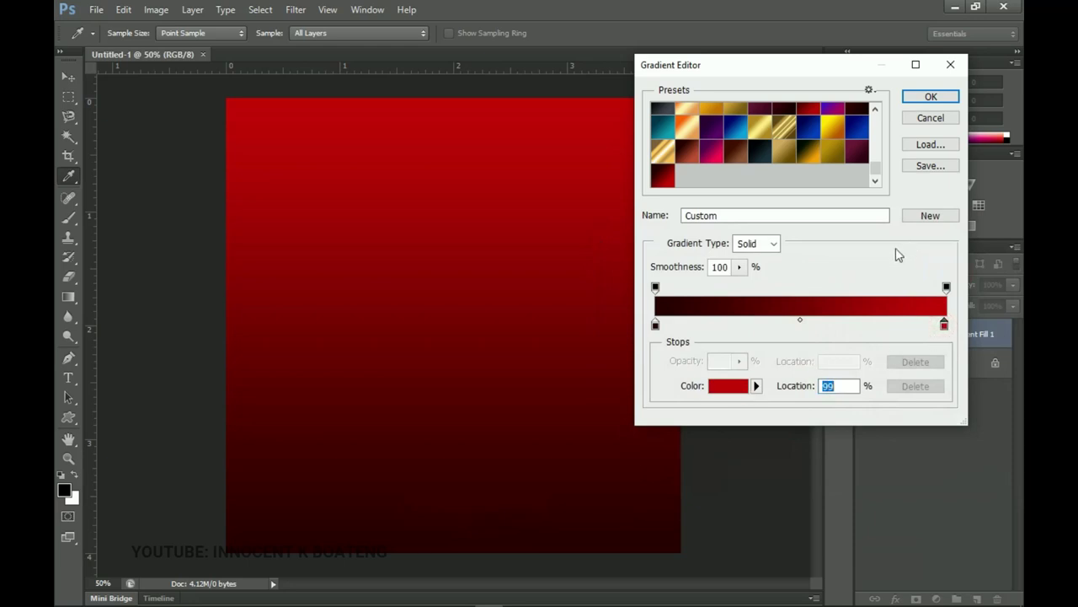
- Accept the gradient and apply the fill with the Radial style and reversed colours
left_click(930, 98)
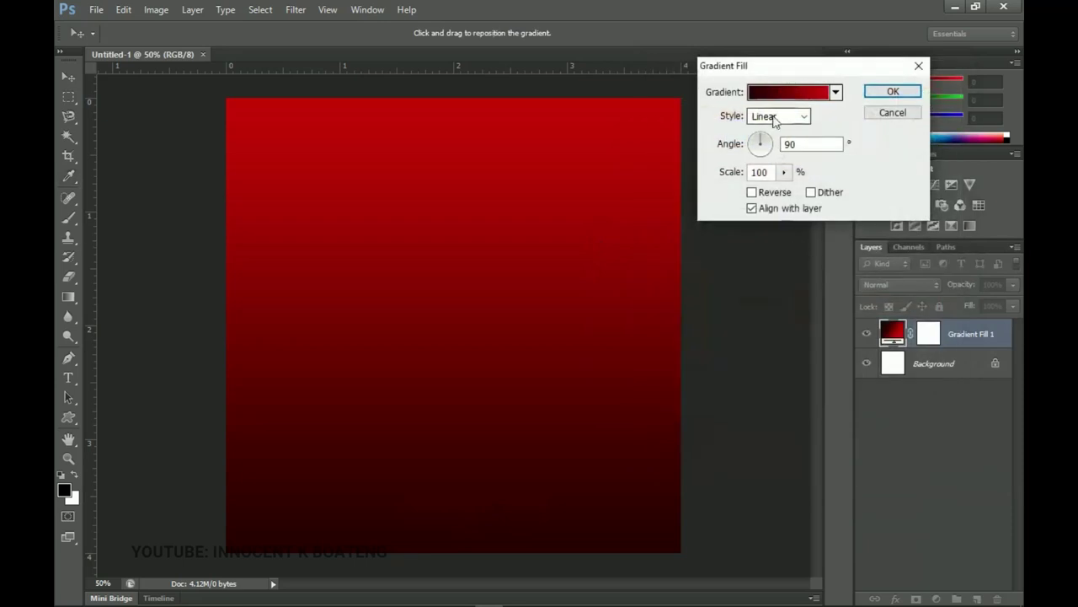
left_click(775, 118)
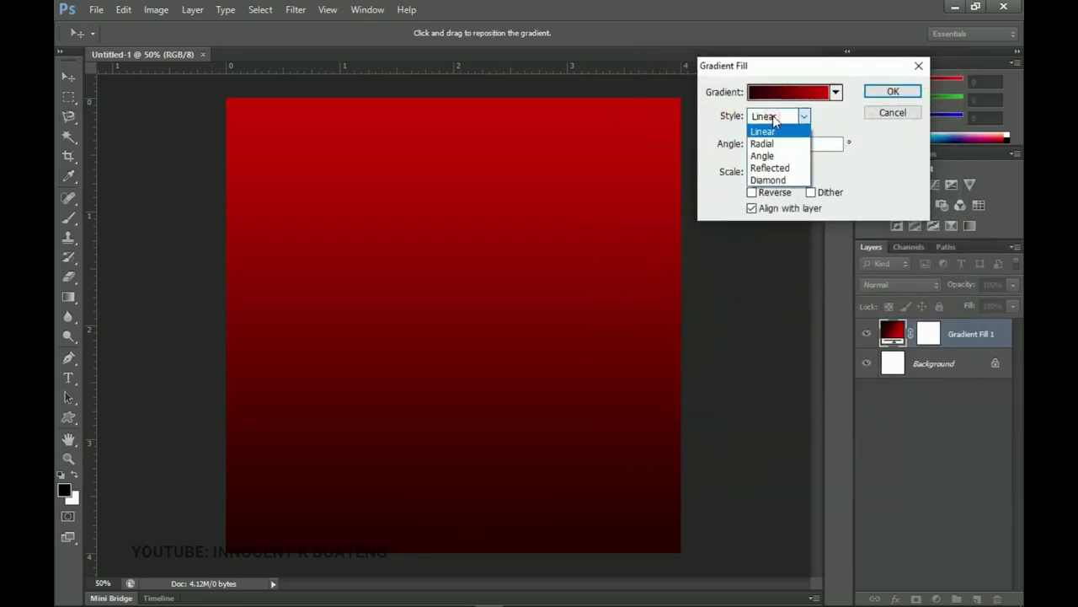
left_click(768, 144)
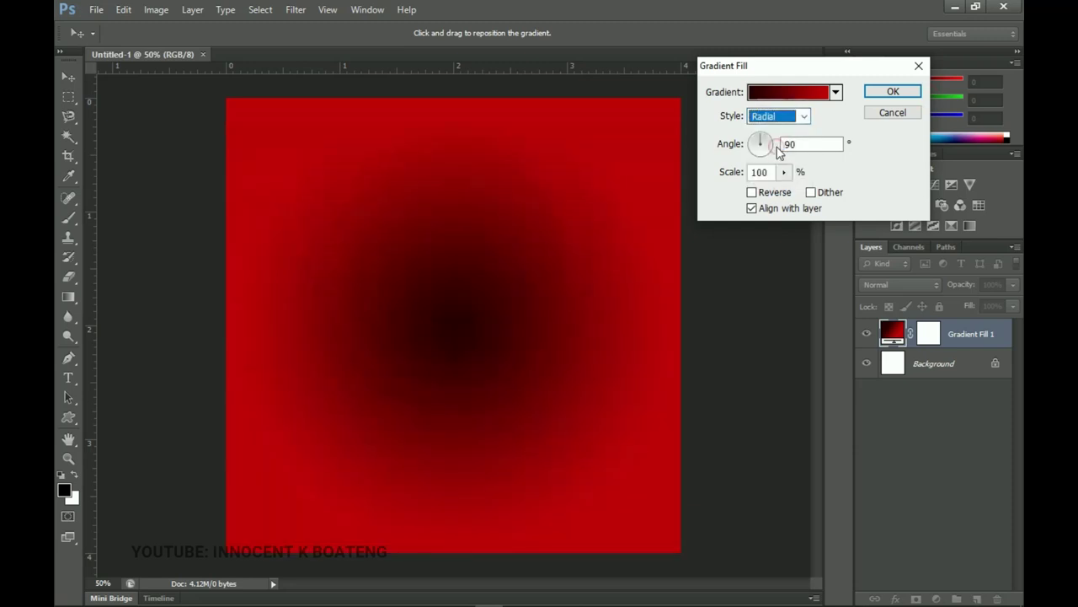
left_click(753, 193)
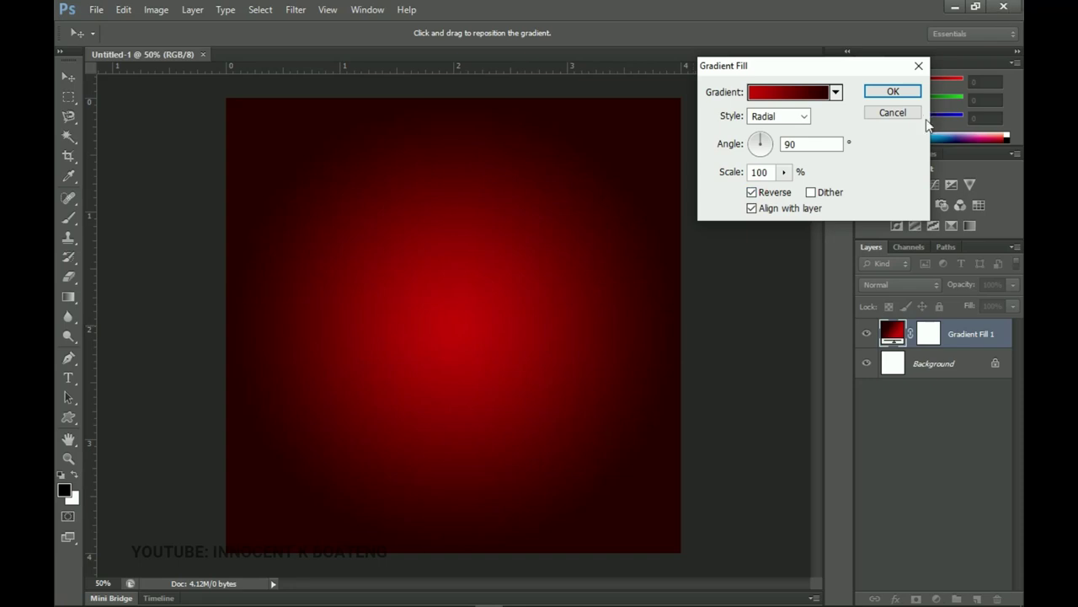
left_click(900, 94)
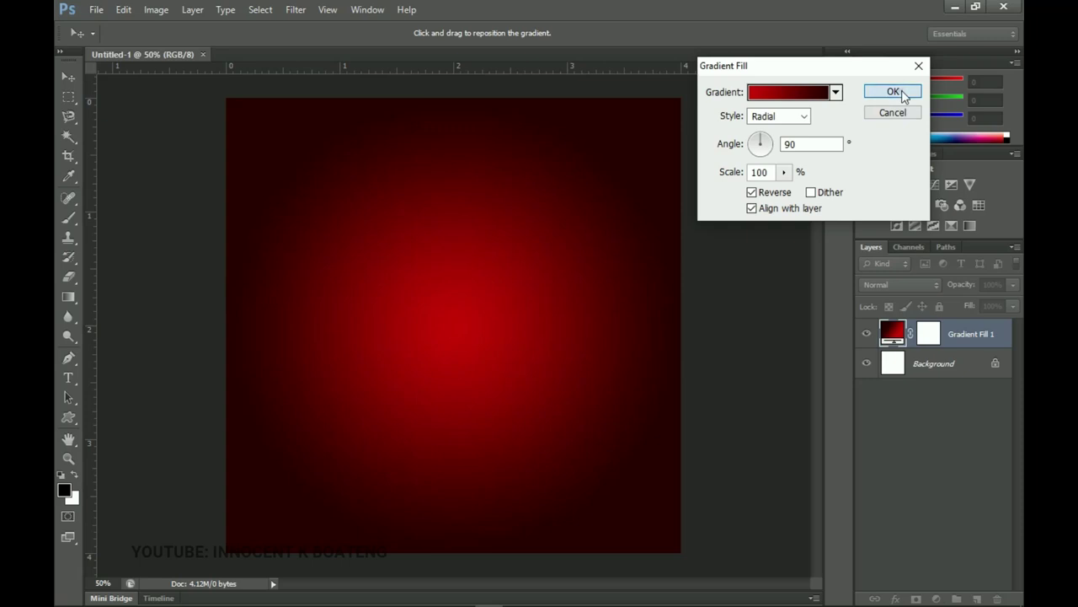
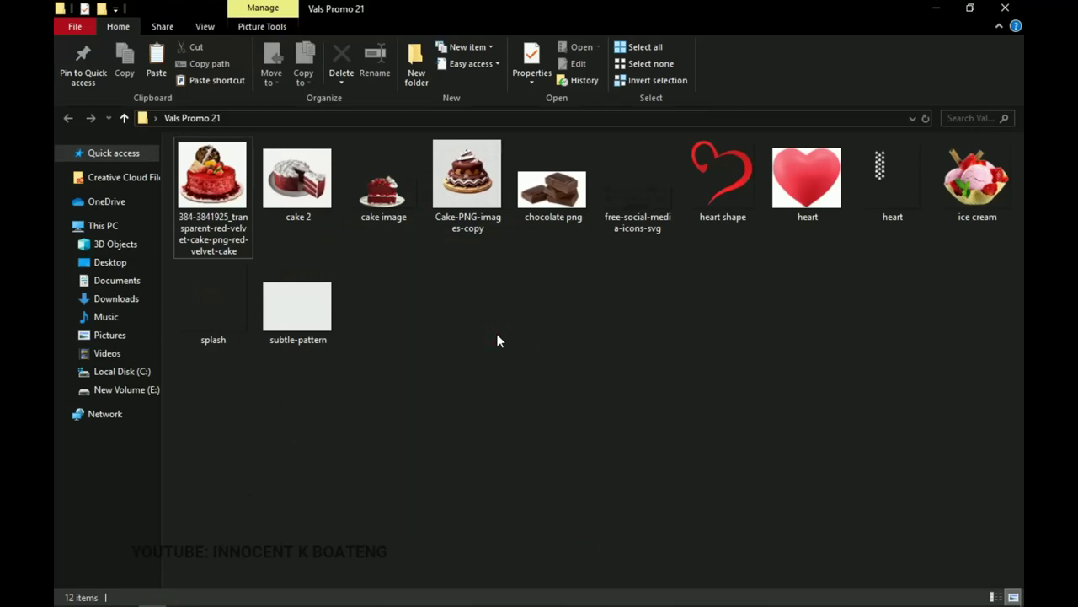
- Place the subtle-pattern image in the poster document, scaled to about 49% to cover the whole canvas, and rasterize its layer
left_click(305, 323)
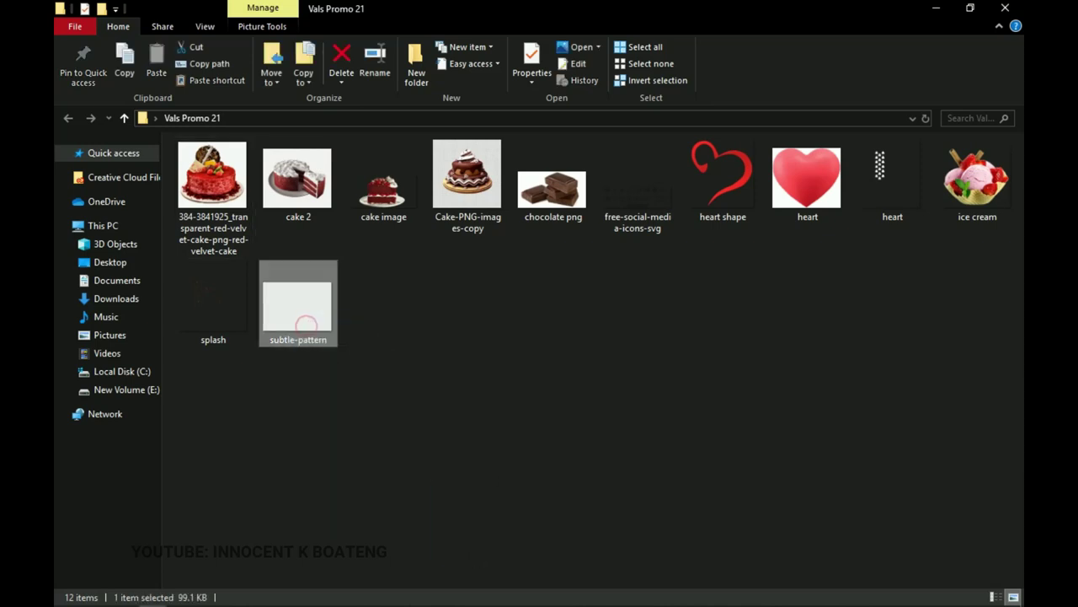
left_click_drag(305, 324, 501, 419)
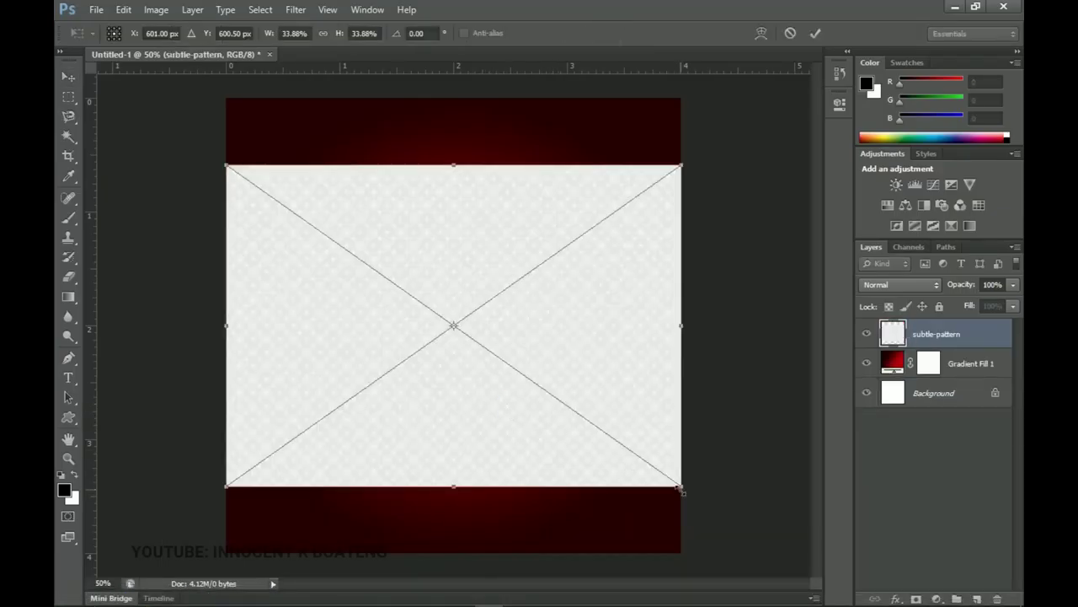
left_click_drag(682, 489, 795, 547)
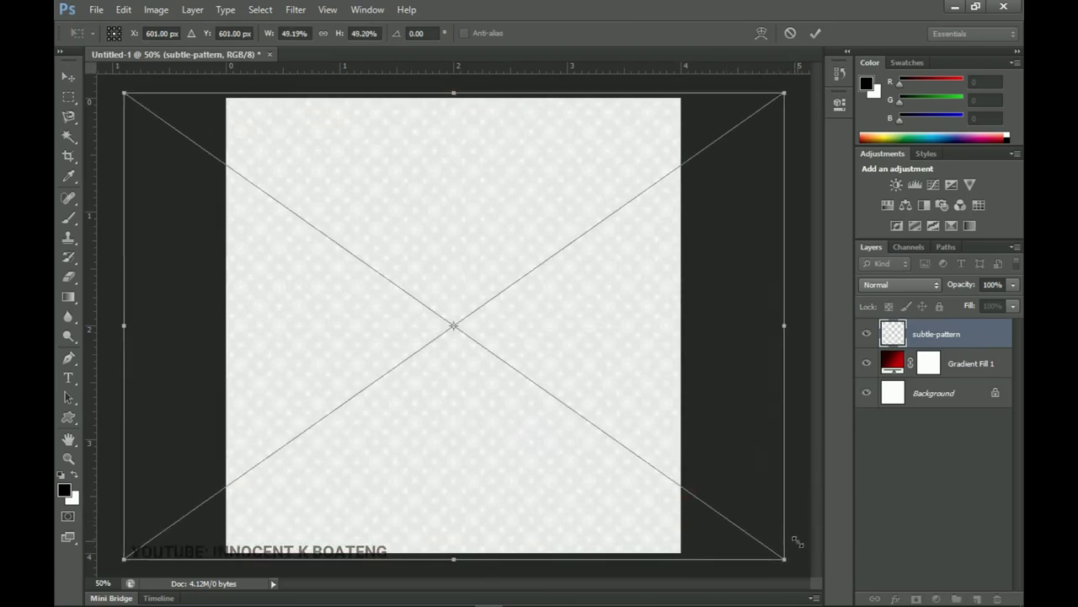
double_click(620, 349)
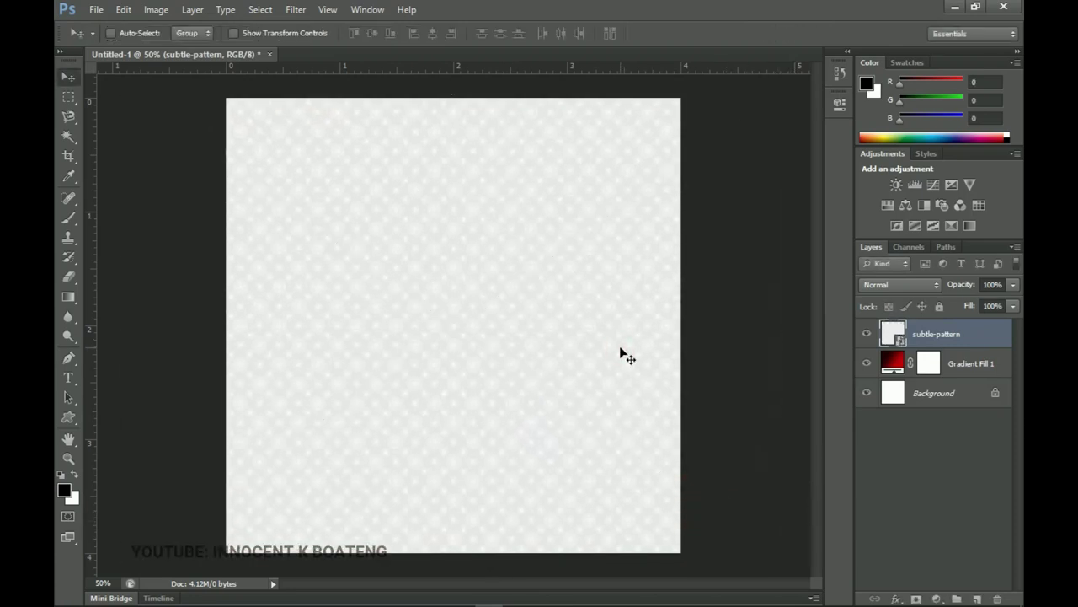
right_click(952, 341)
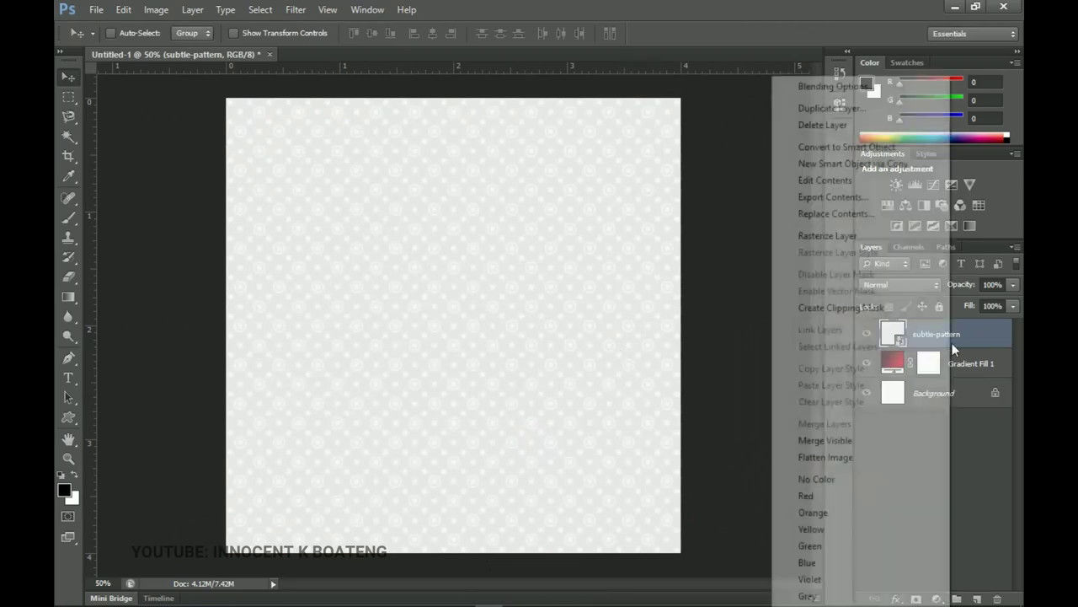
left_click(869, 238)
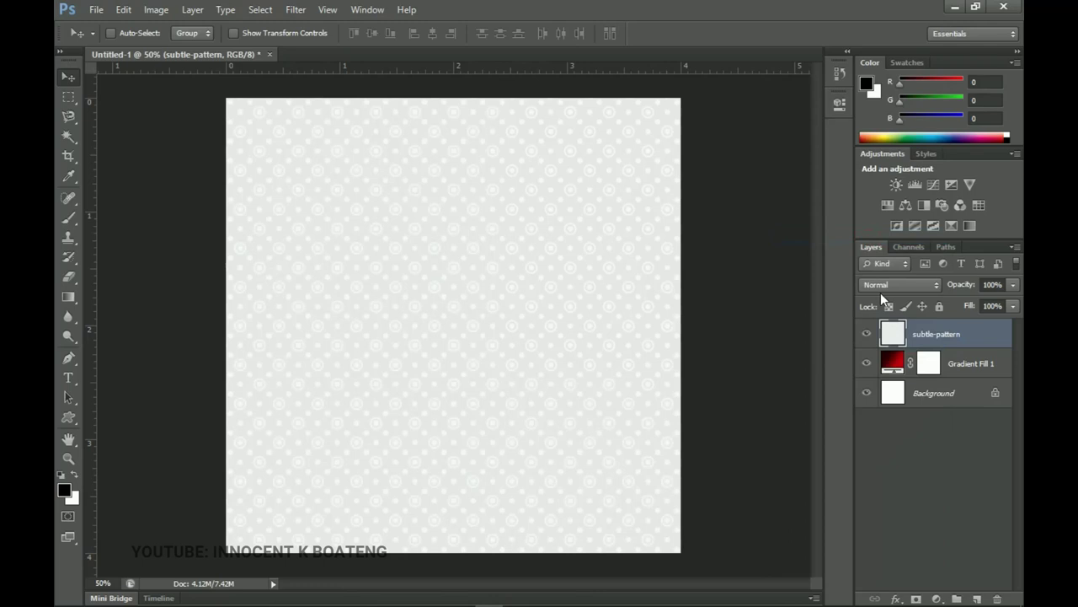
- Set the subtle-pattern layer's blend mode to Soft Light and its opacity to 30%
left_click(925, 284)
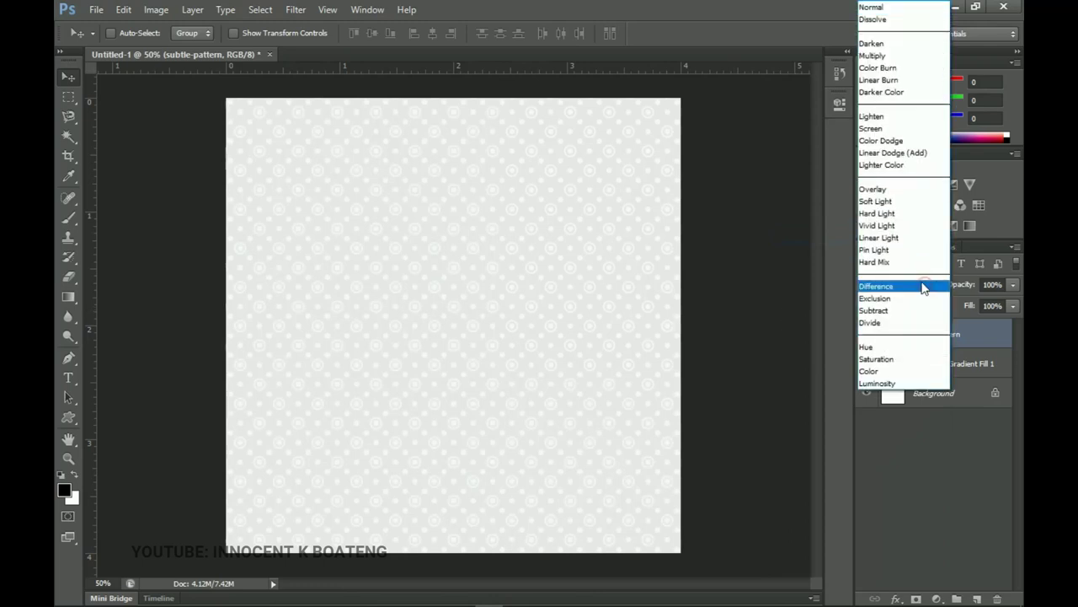
left_click(876, 203)
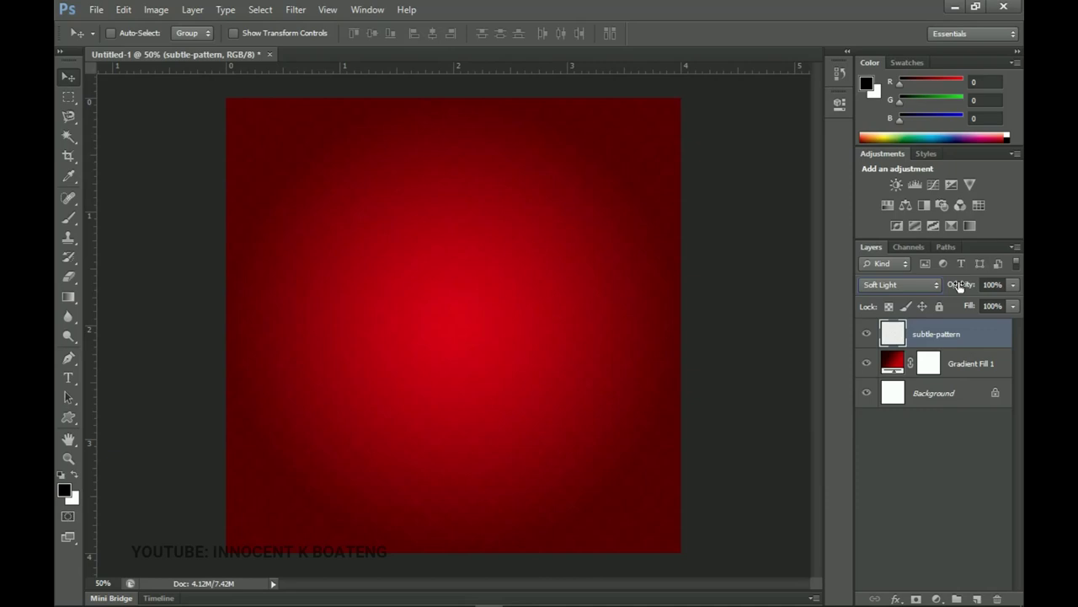
left_click_drag(958, 288, 941, 291)
left_click(996, 282)
type("30")
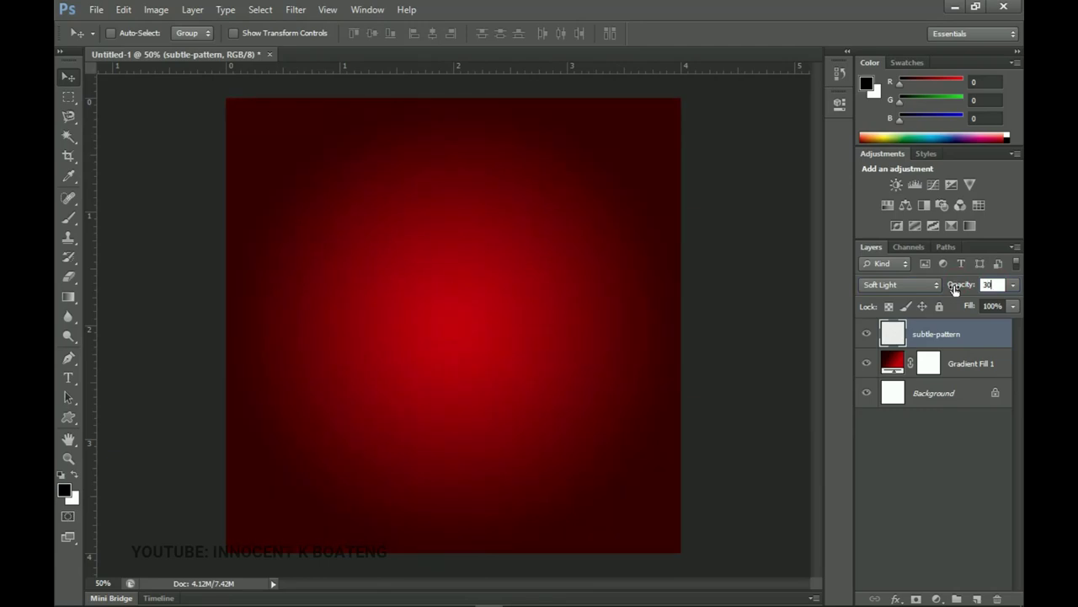
key("Return")
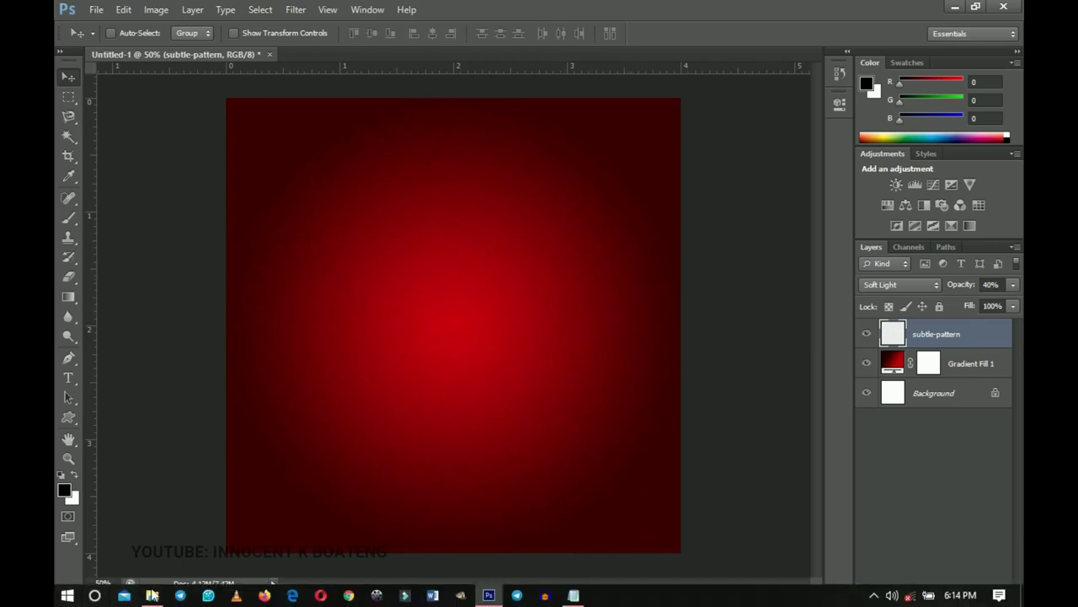
- Open the solid red heart image as a separate document and convert its locked background into a regular layer
left_click(152, 595)
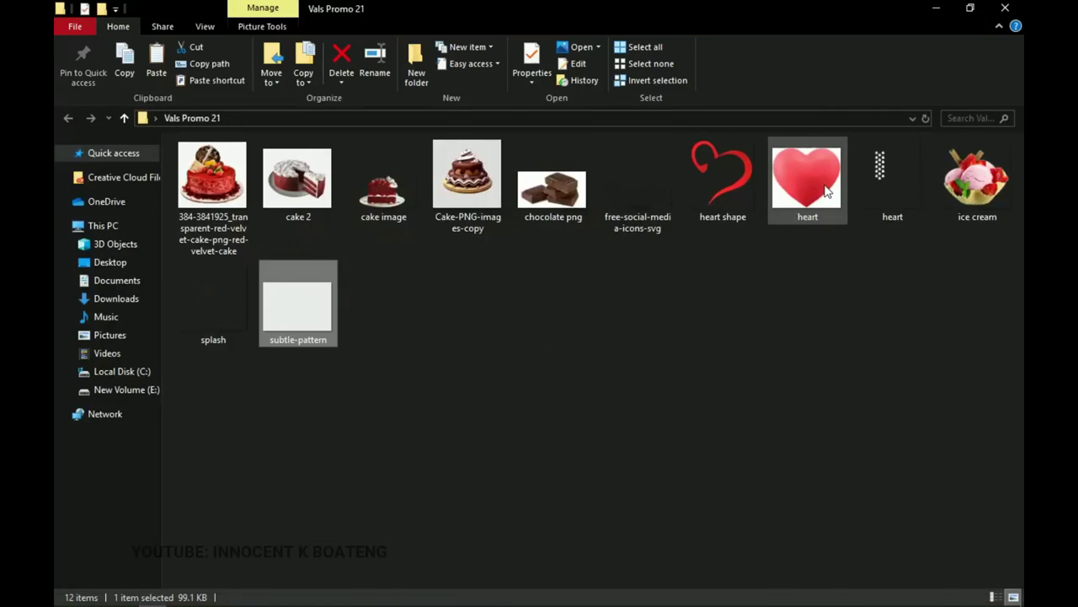
left_click(826, 192)
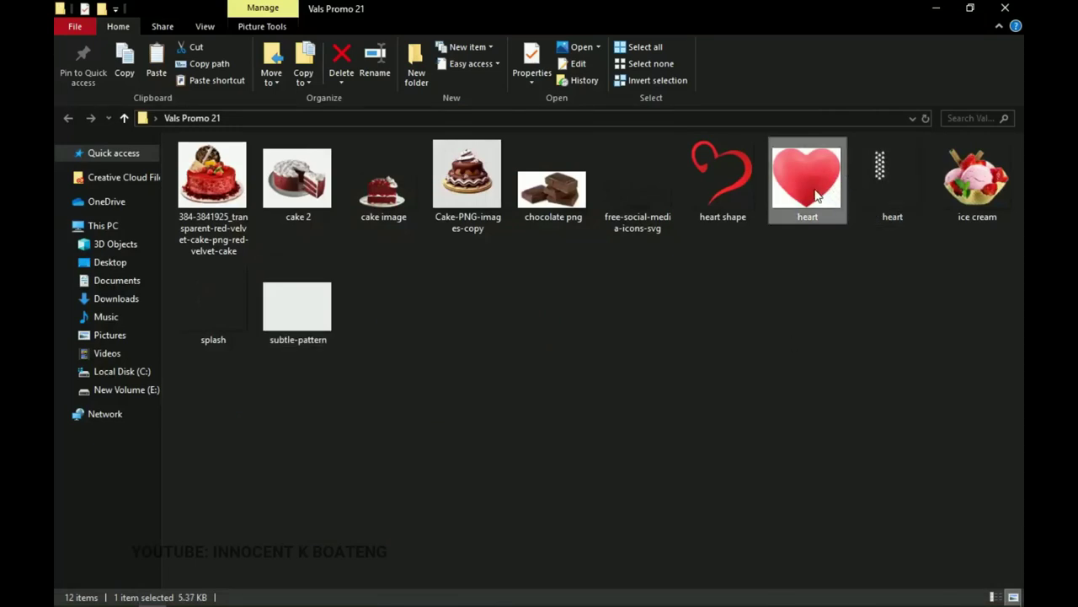
left_click_drag(815, 206, 914, 465)
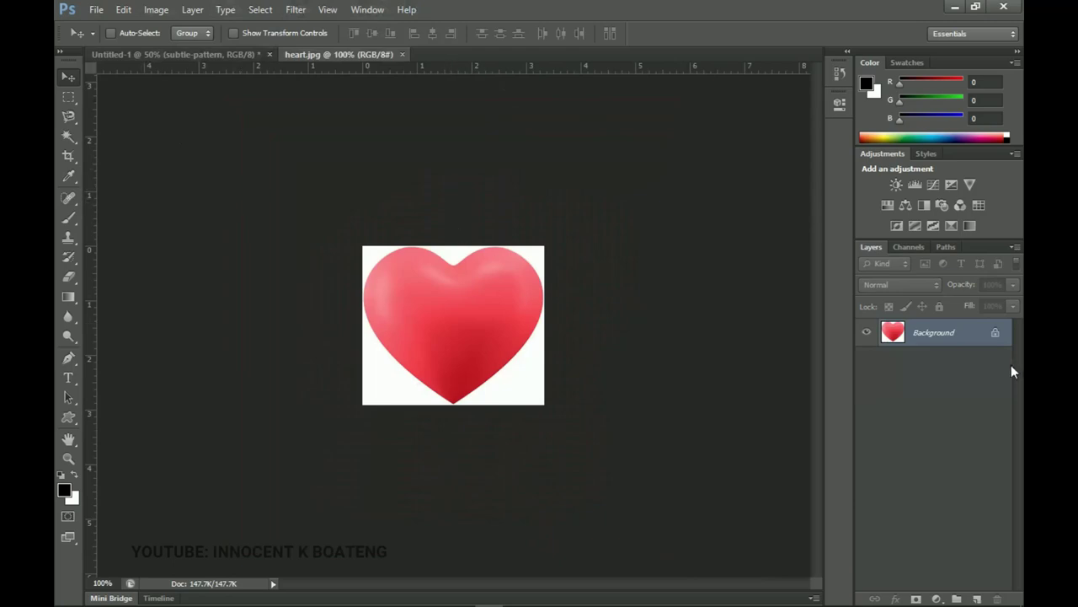
double_click(933, 333)
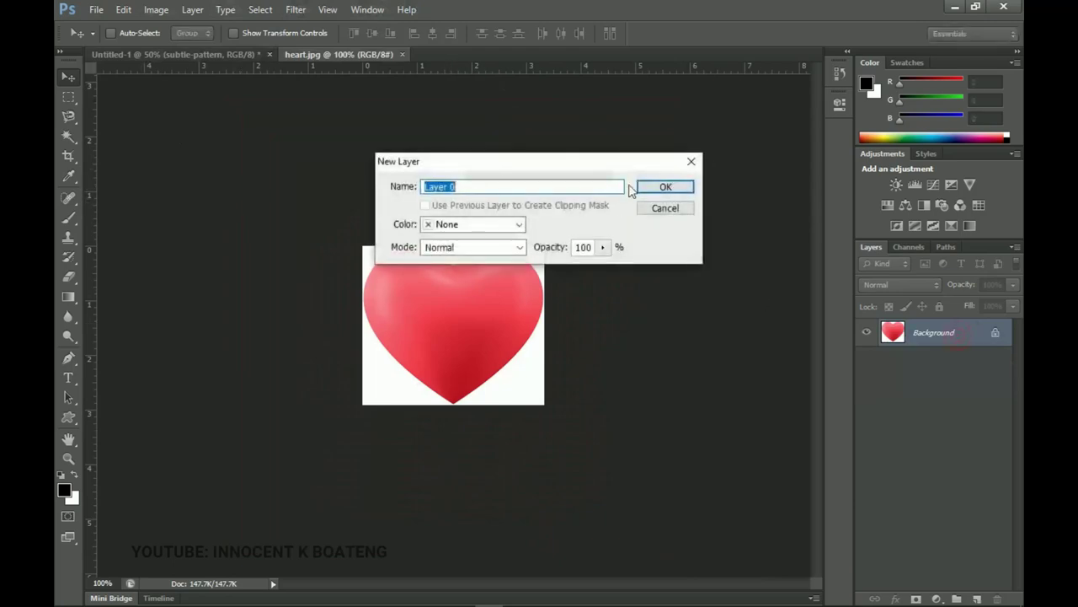
left_click(676, 186)
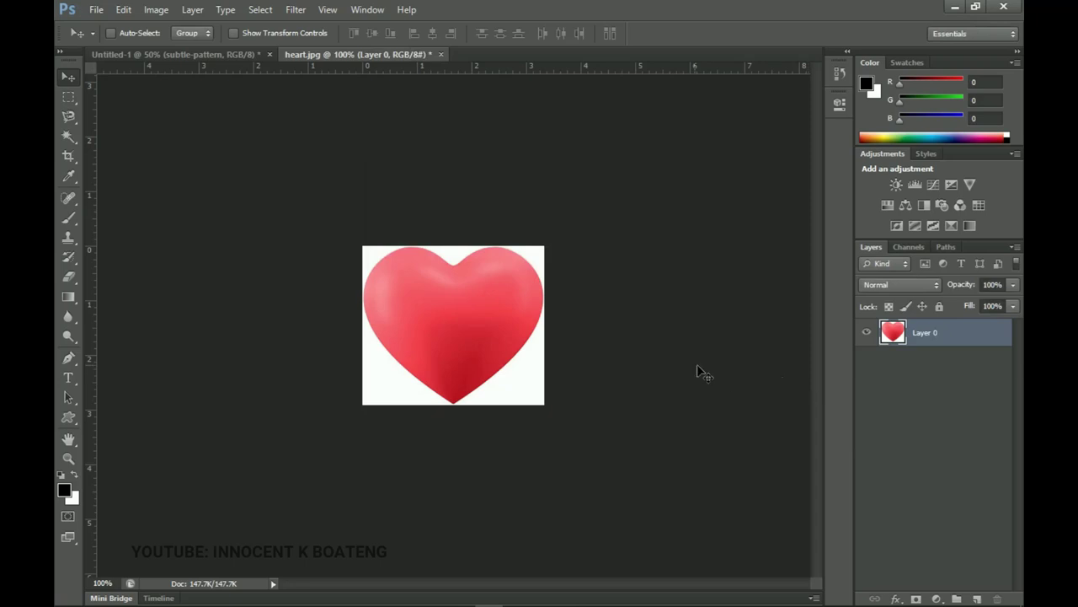
- Select the white background around the heart with the Magic Wand at tolerance 32, delete it, and clear the selection
left_click_drag(68, 135, 101, 148)
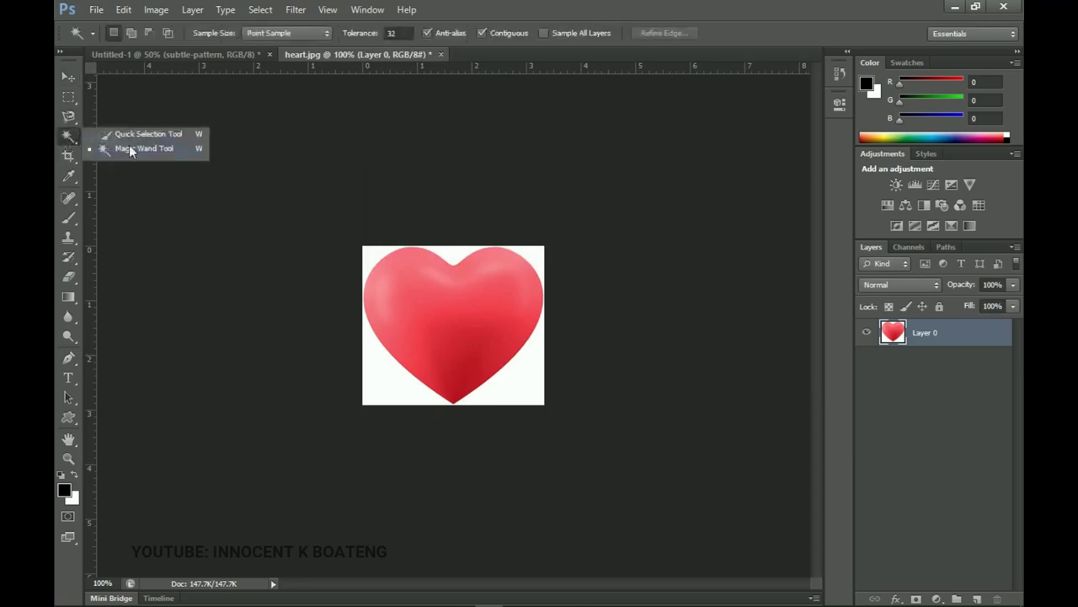
left_click(129, 148)
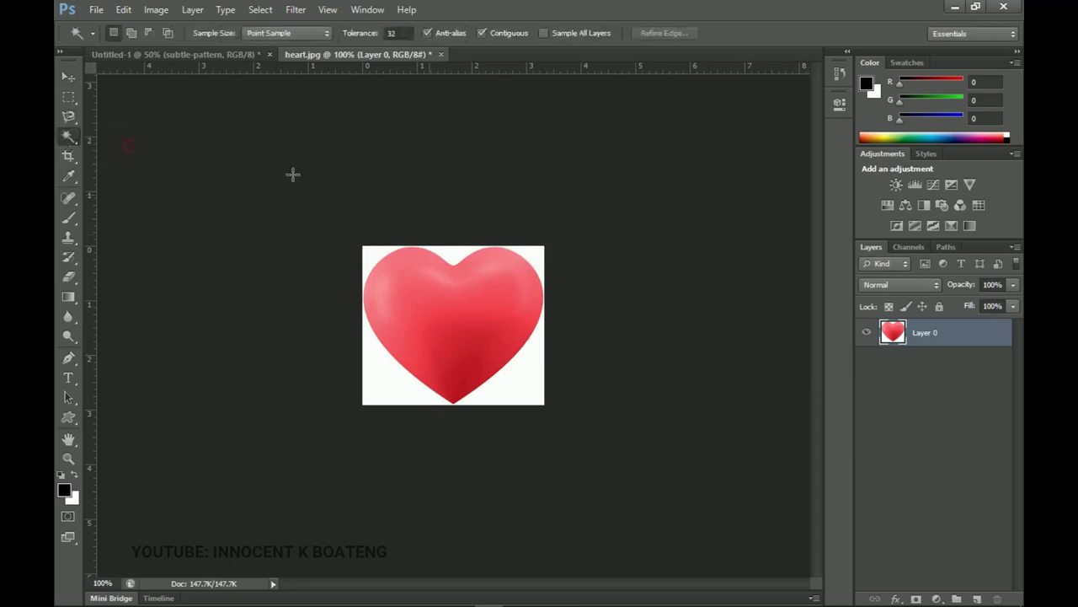
left_click(529, 374)
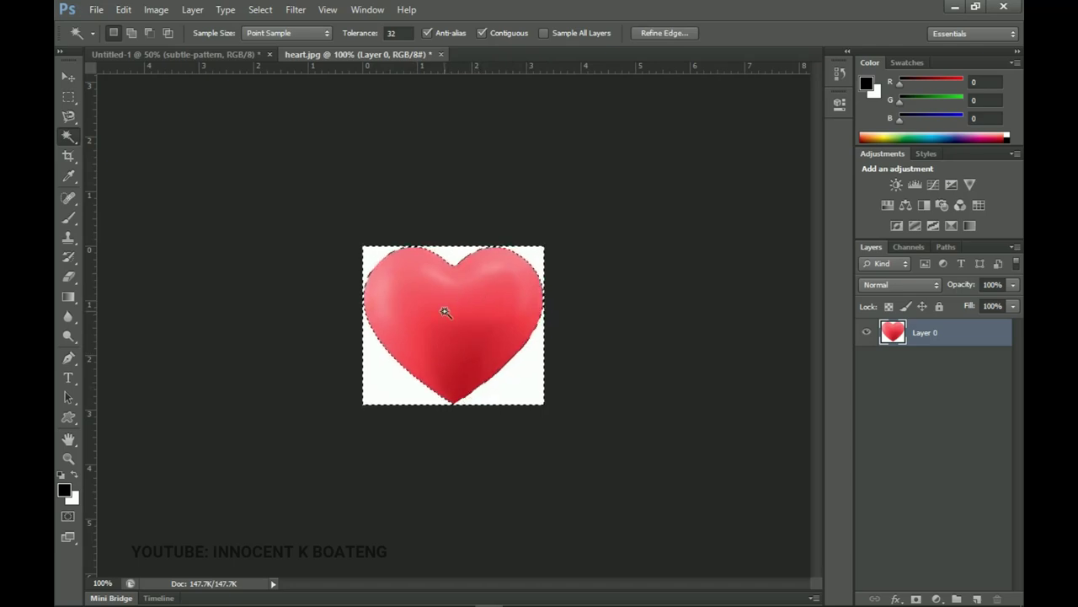
key("Delete")
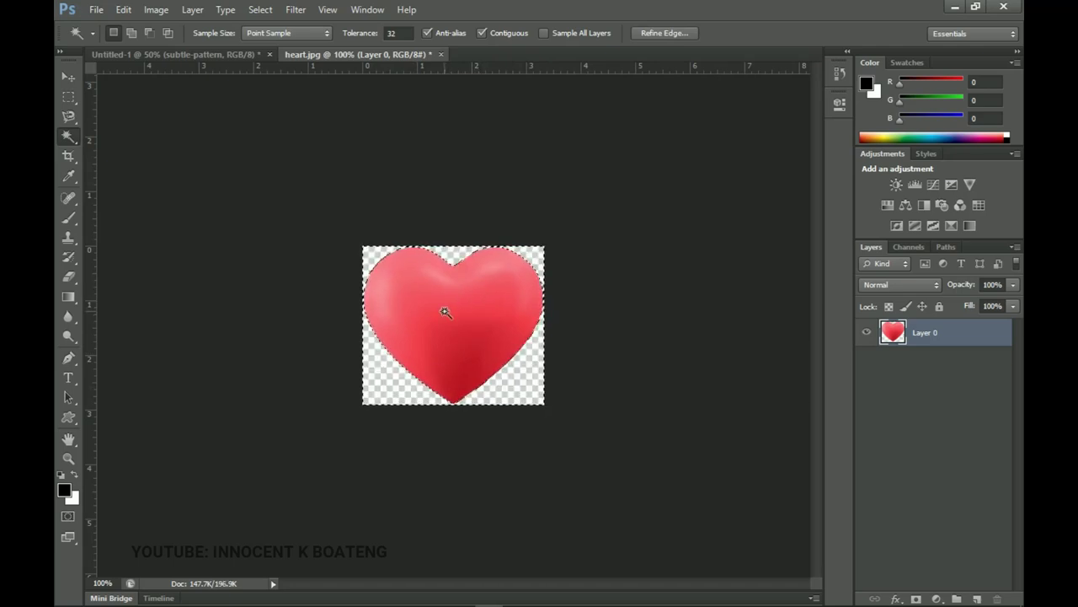
key("ctrl+d")
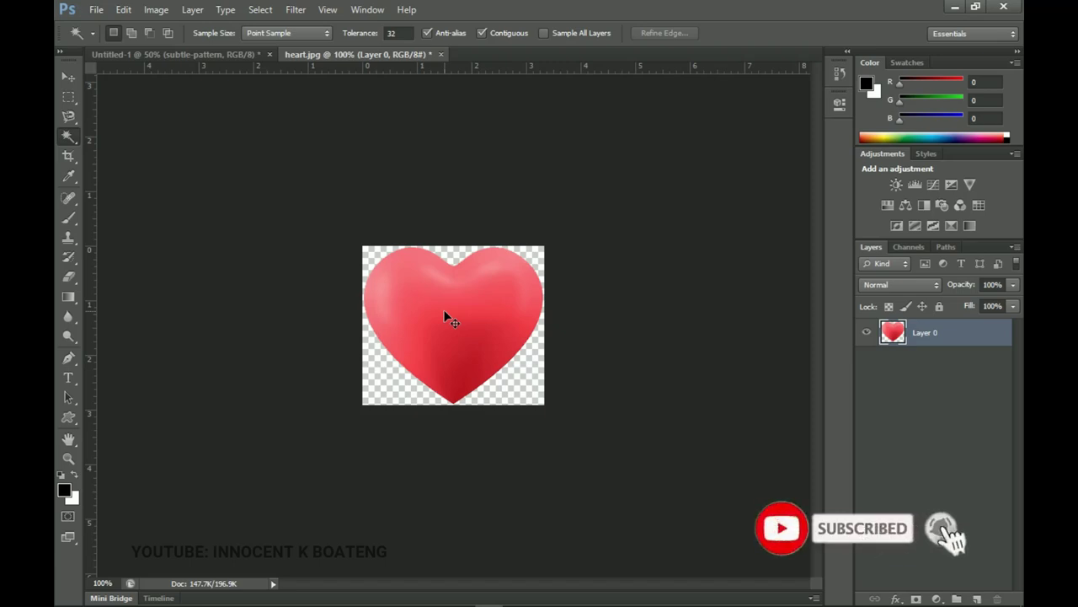
- Move the cut-out heart into the poster document, centre it vertically on the canvas, and place it partly past the right edge
key("v")
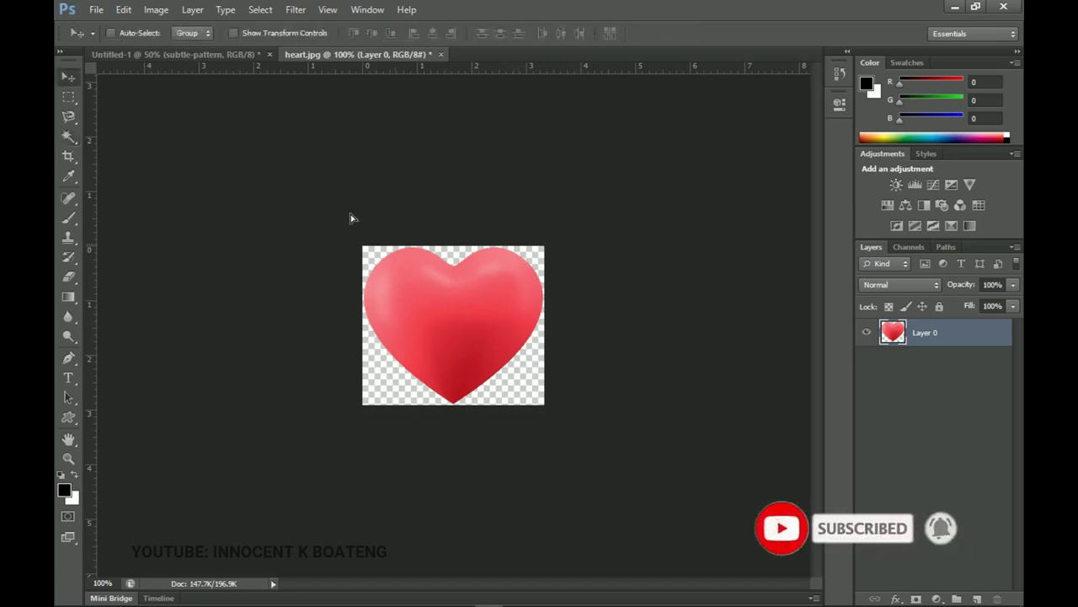
left_click_drag(513, 330, 606, 394)
left_click_drag(529, 357, 600, 352)
key("ctrl+a")
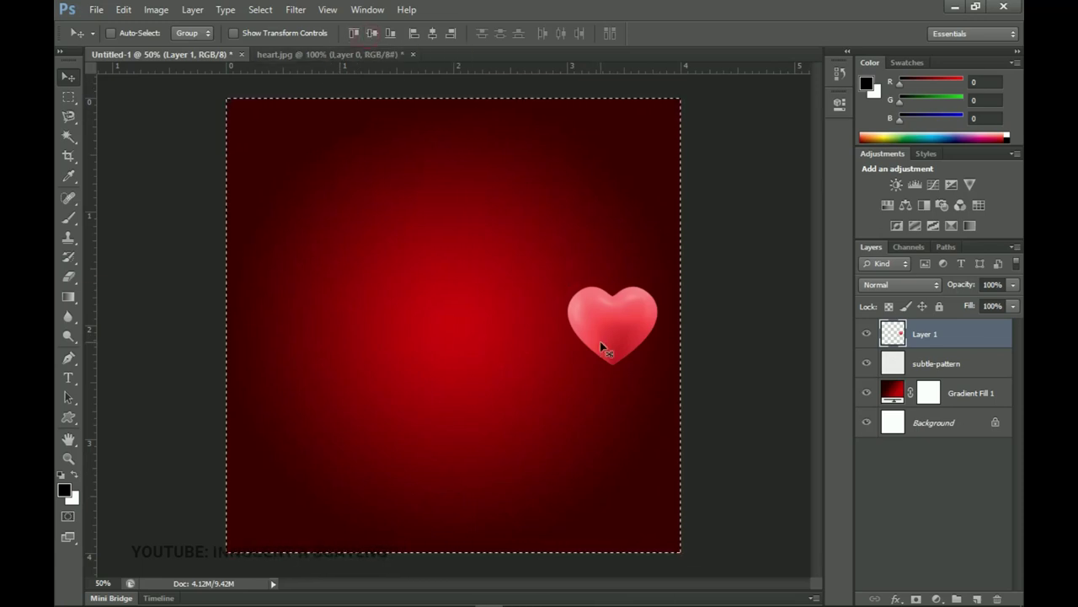
key("ctrl+d")
left_click_drag(626, 331, 680, 334)
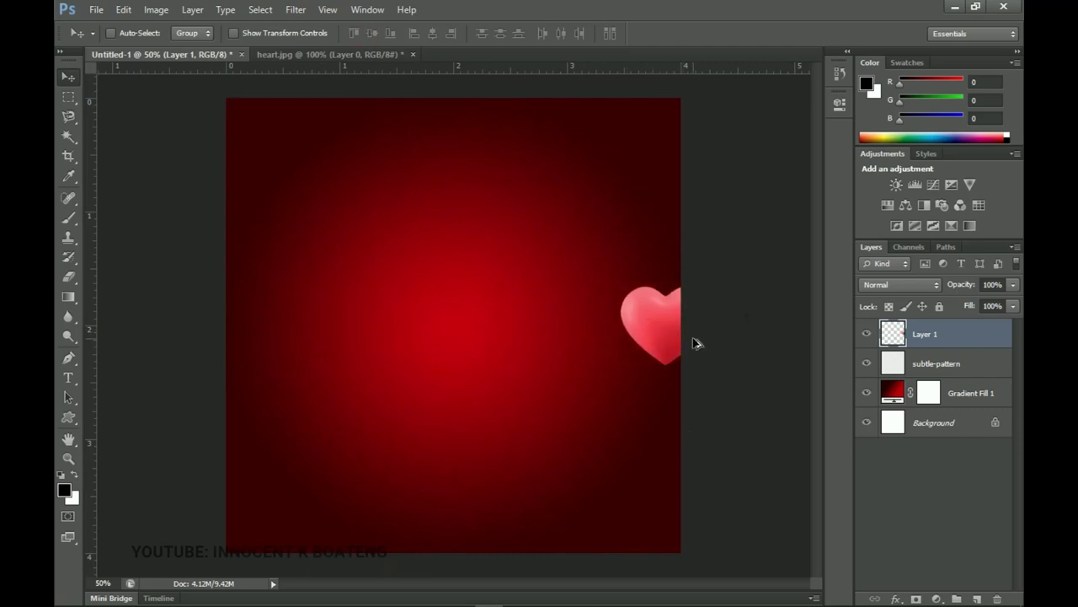
- Darken the heart's shadows with Levels by setting the black input level to 43
key("ctrl+l")
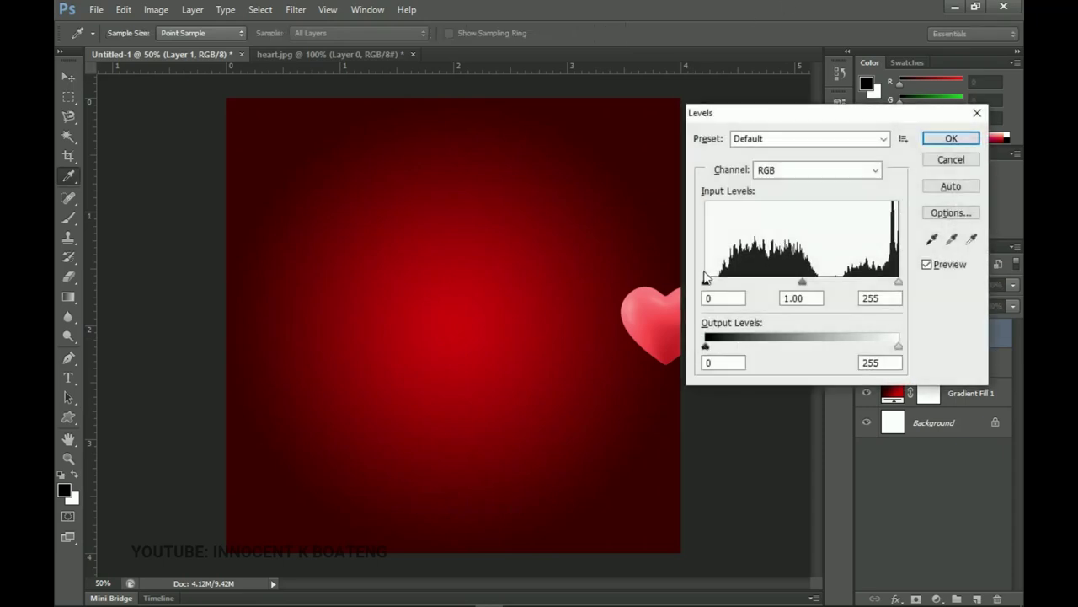
left_click_drag(706, 282, 738, 283)
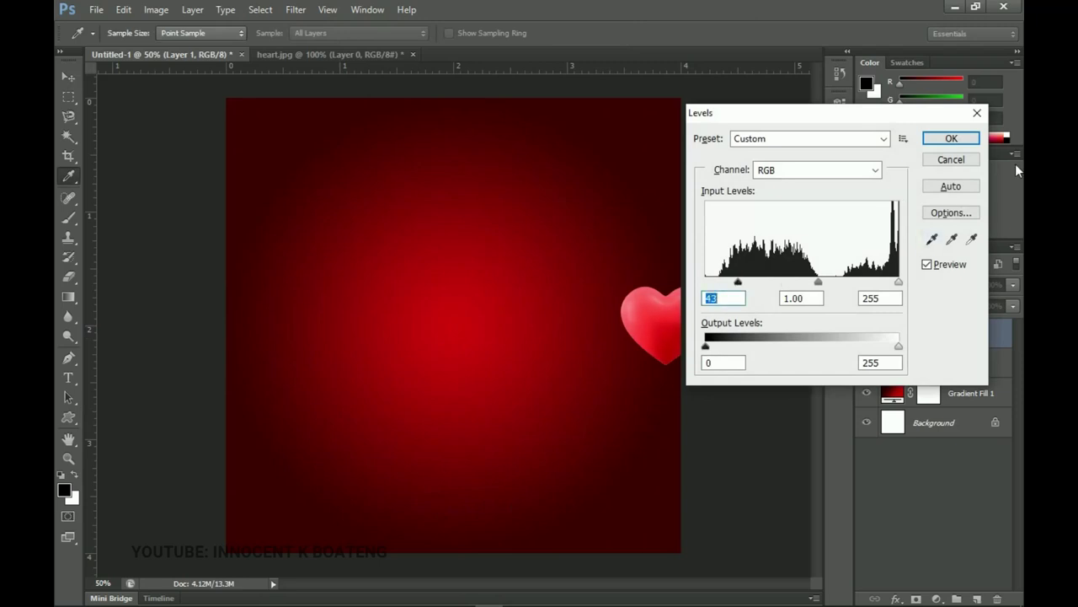
left_click(952, 139)
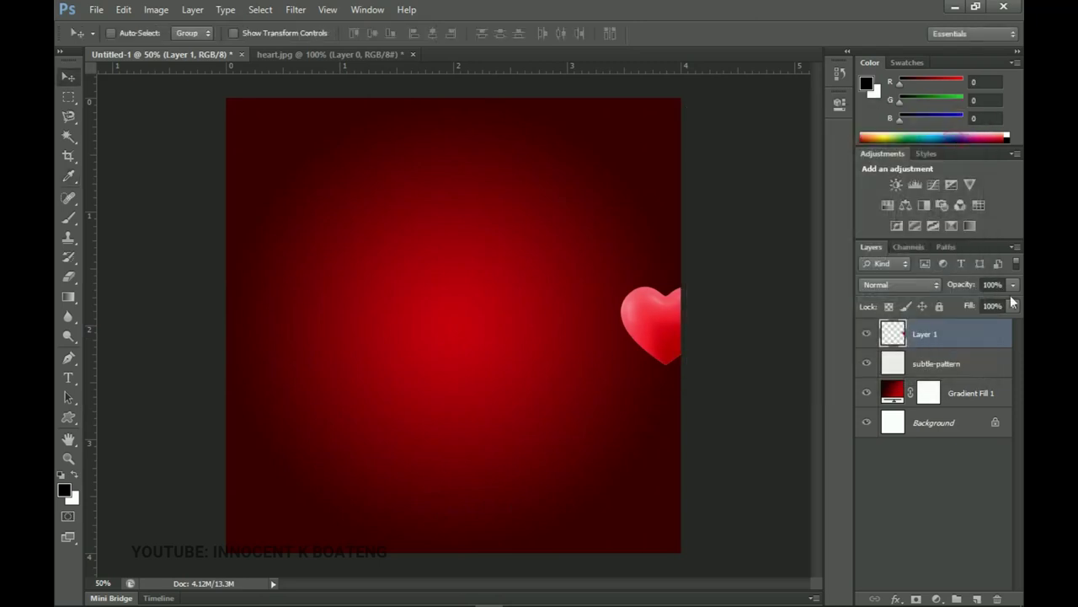
- Add a Satin effect to the heart layer with Multiply blending and 42% opacity
right_click(937, 337)
right_click(940, 334)
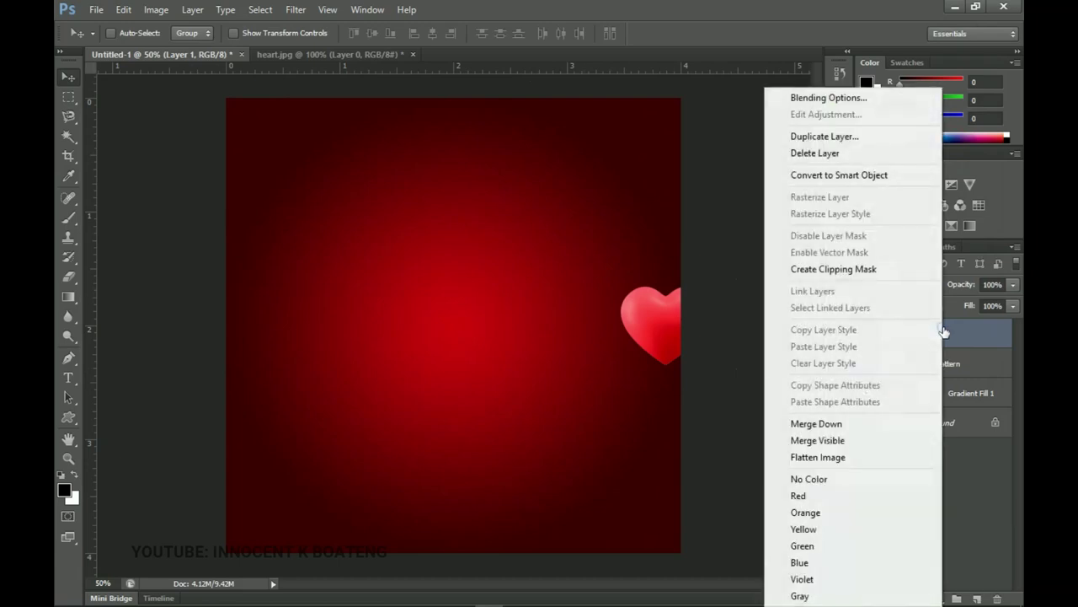
left_click(851, 99)
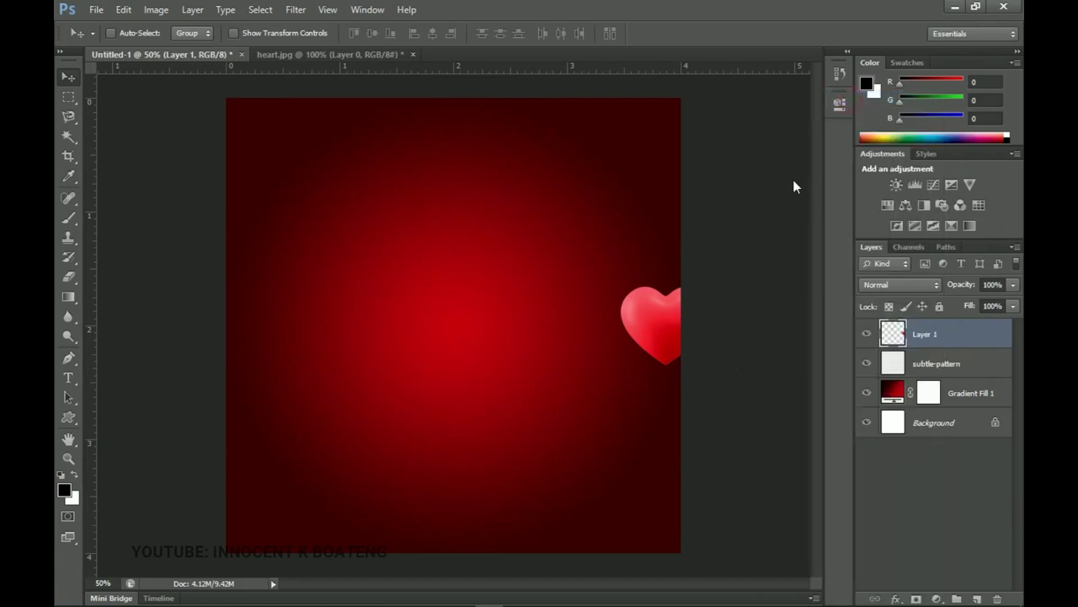
left_click_drag(661, 18, 863, 24)
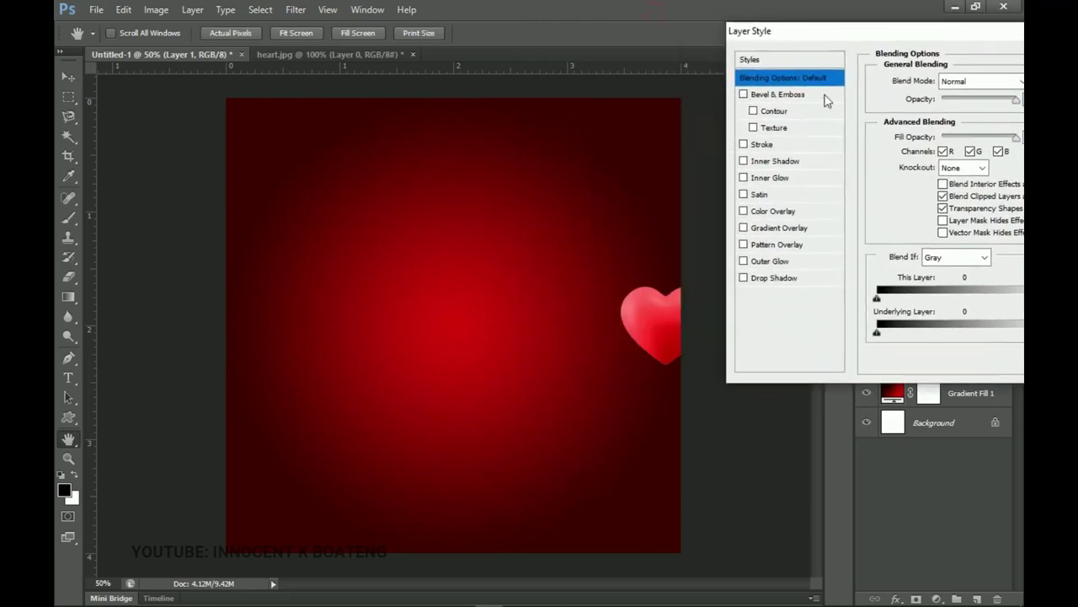
left_click(760, 195)
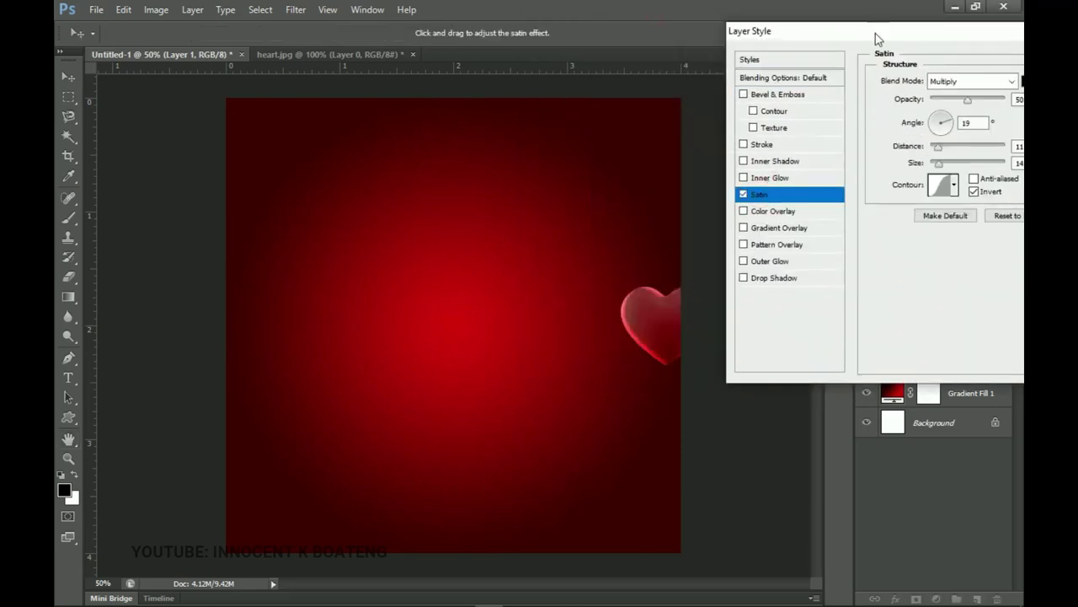
left_click_drag(879, 38, 861, 55)
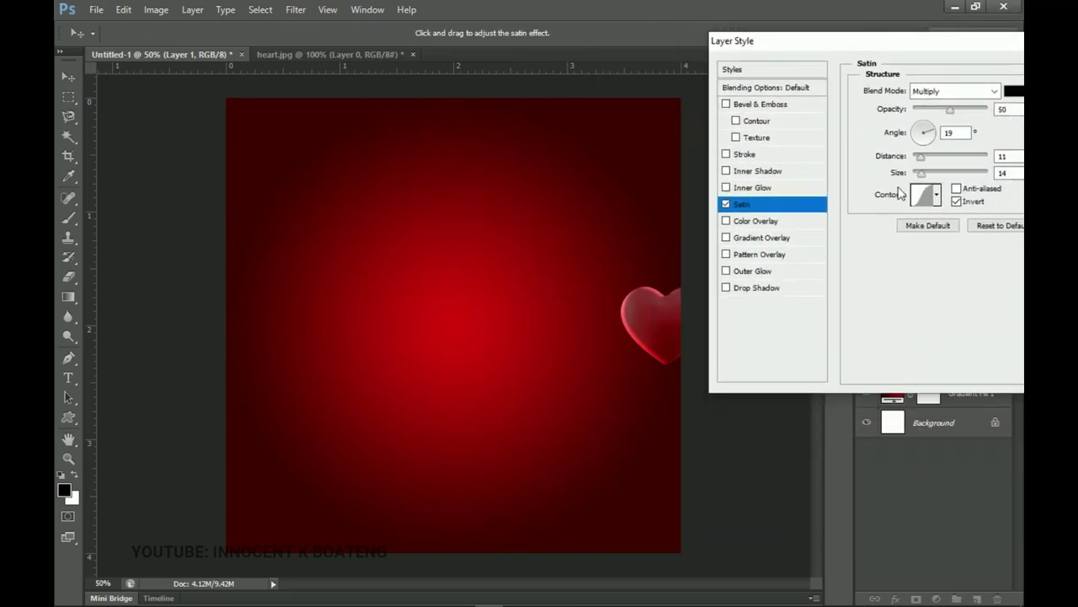
left_click_drag(949, 114, 927, 116)
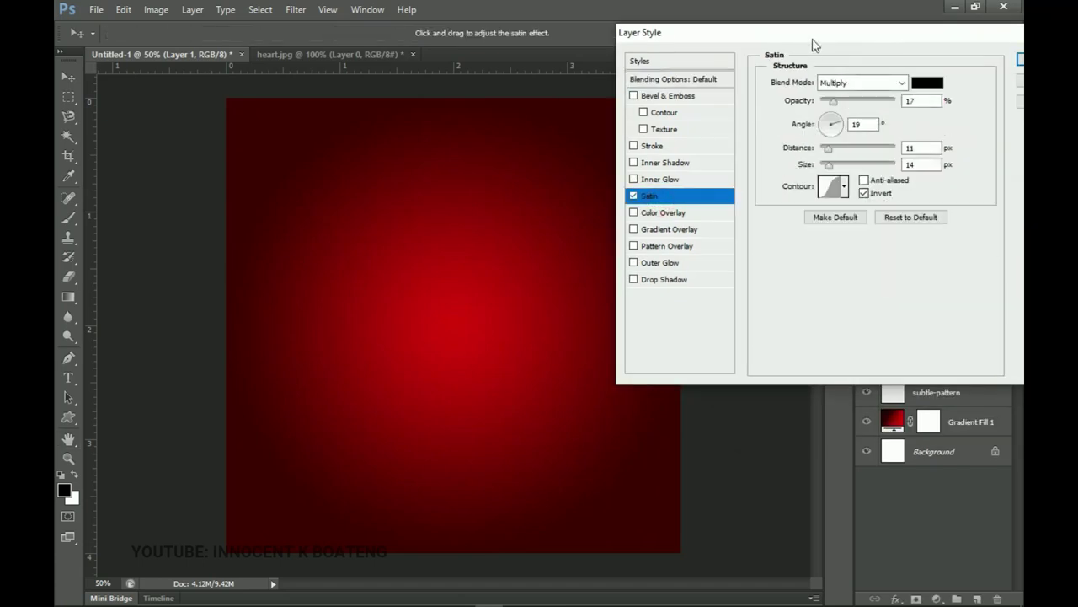
left_click_drag(812, 38, 912, 43)
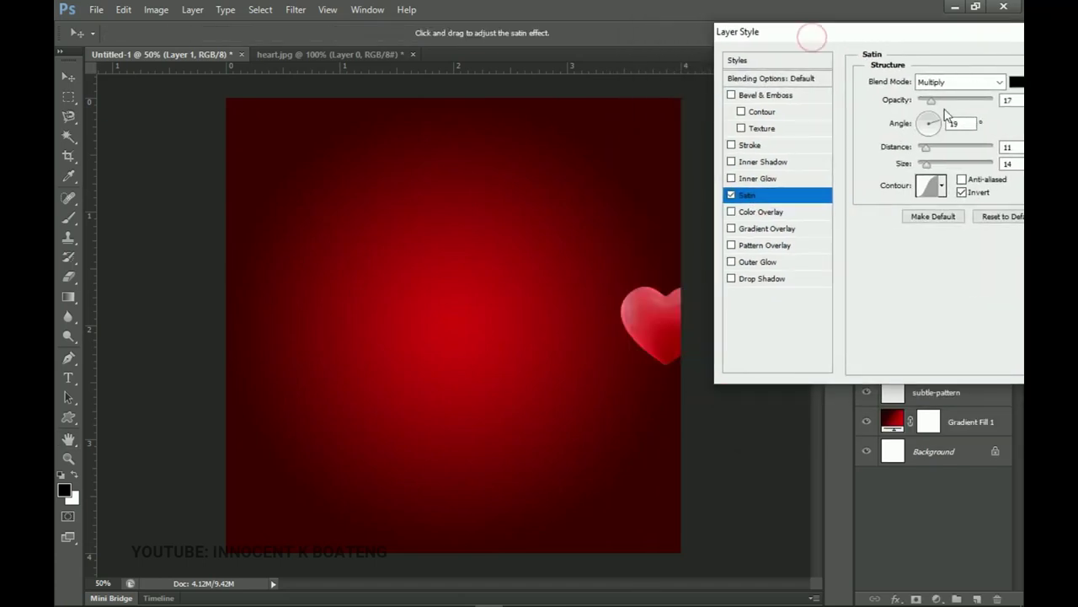
left_click_drag(930, 101, 951, 107)
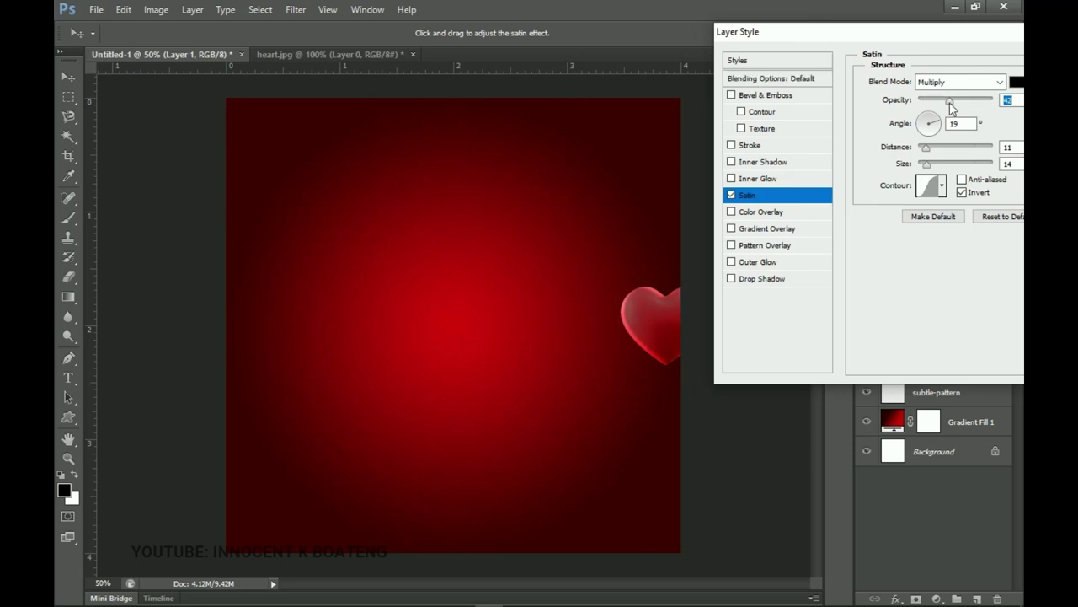
left_click_drag(959, 34, 756, 51)
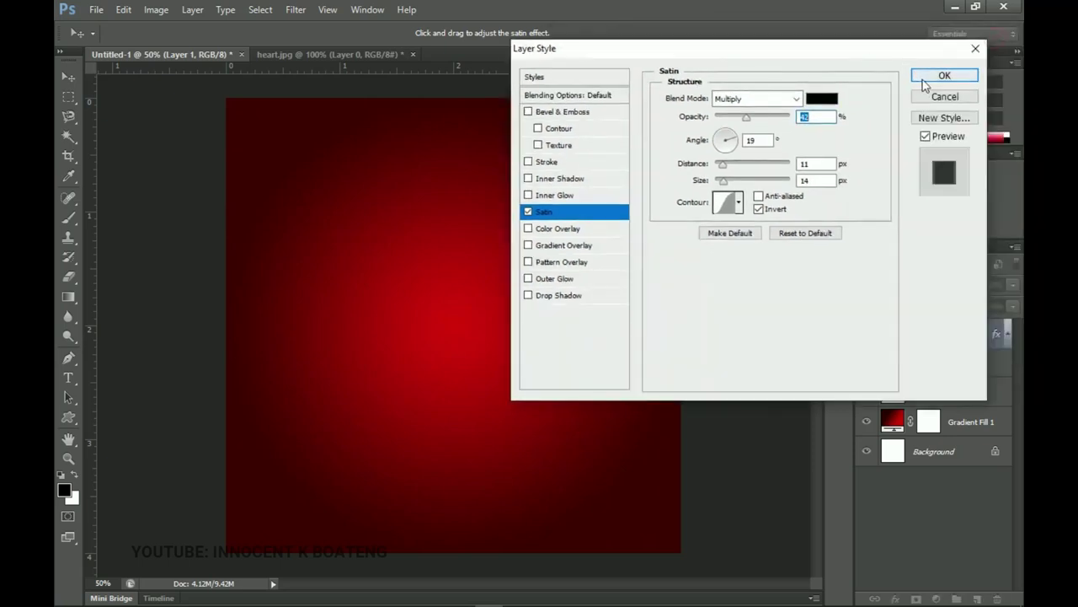
left_click(924, 80)
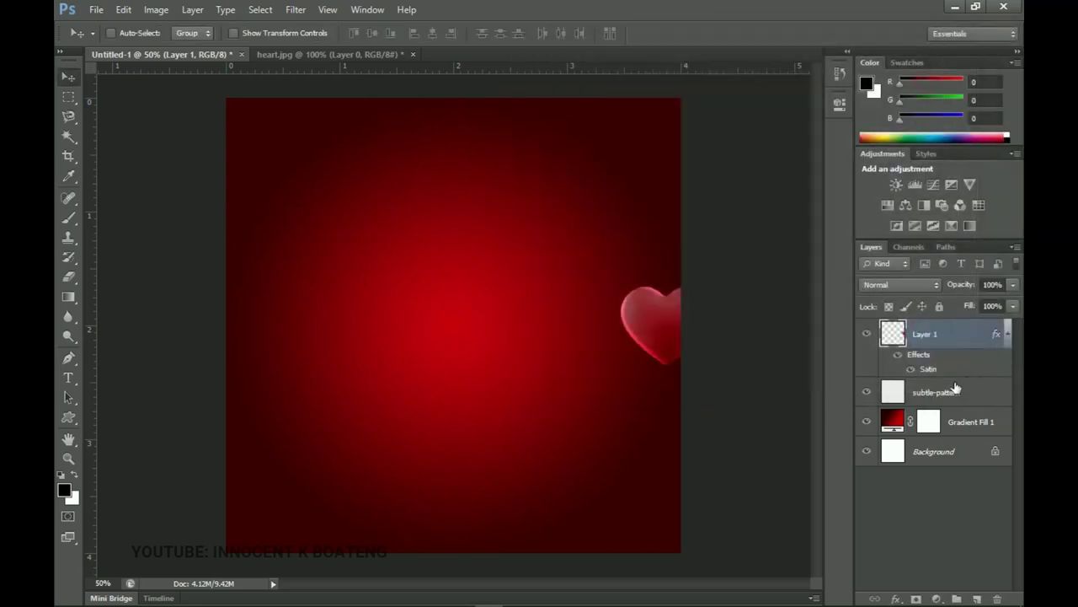
- Apply Levels to the satin-styled heart again with the black input level at 42
key("ctrl+l")
left_click_drag(706, 283, 738, 285)
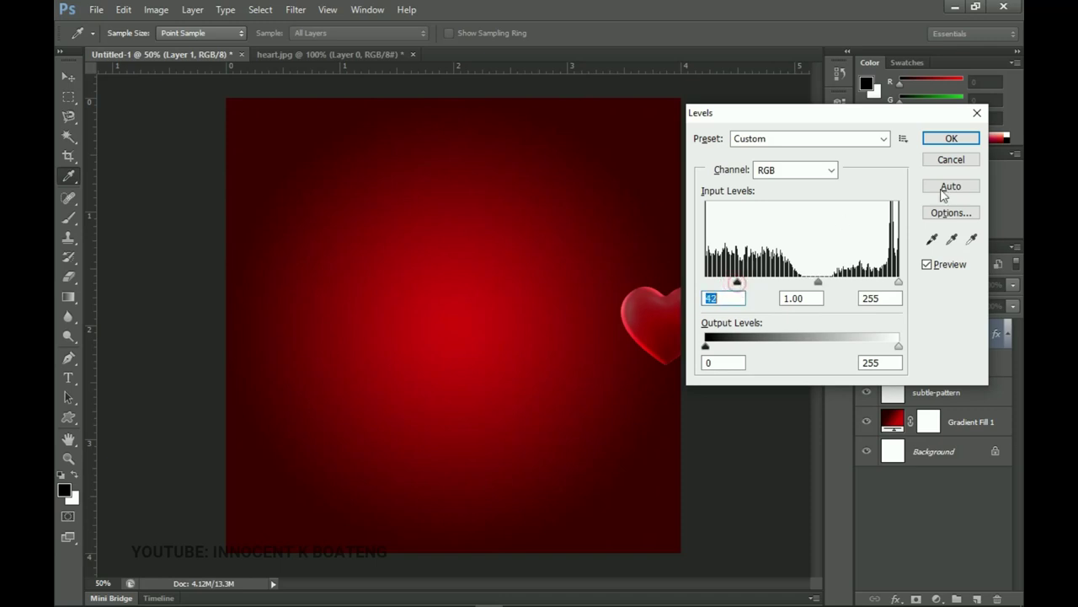
left_click(948, 139)
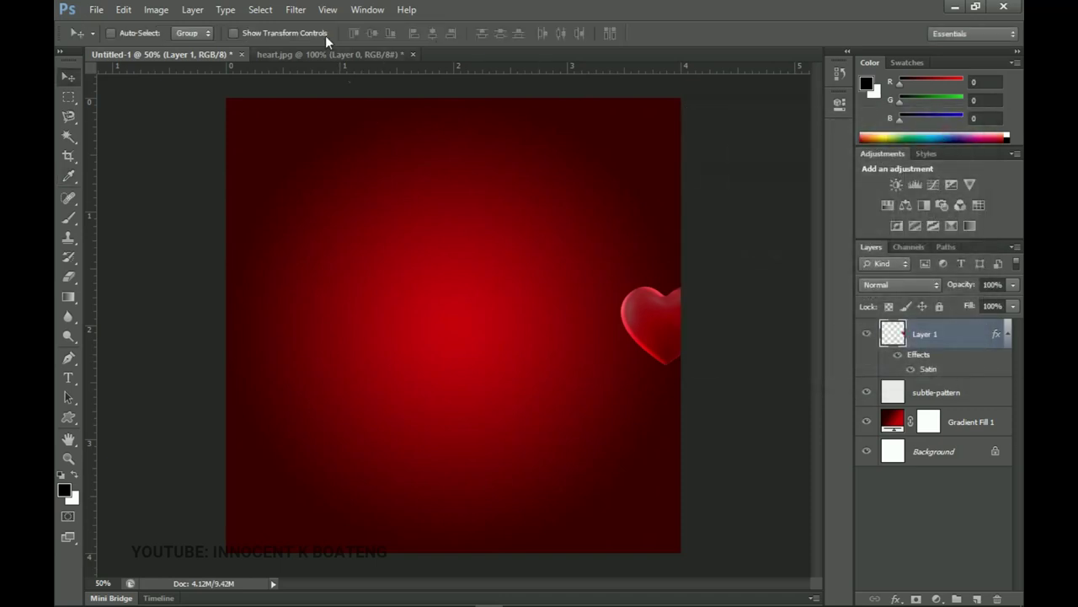
- Apply a Gaussian Blur with a radius of 12.7 pixels to the heart layer
left_click(294, 11)
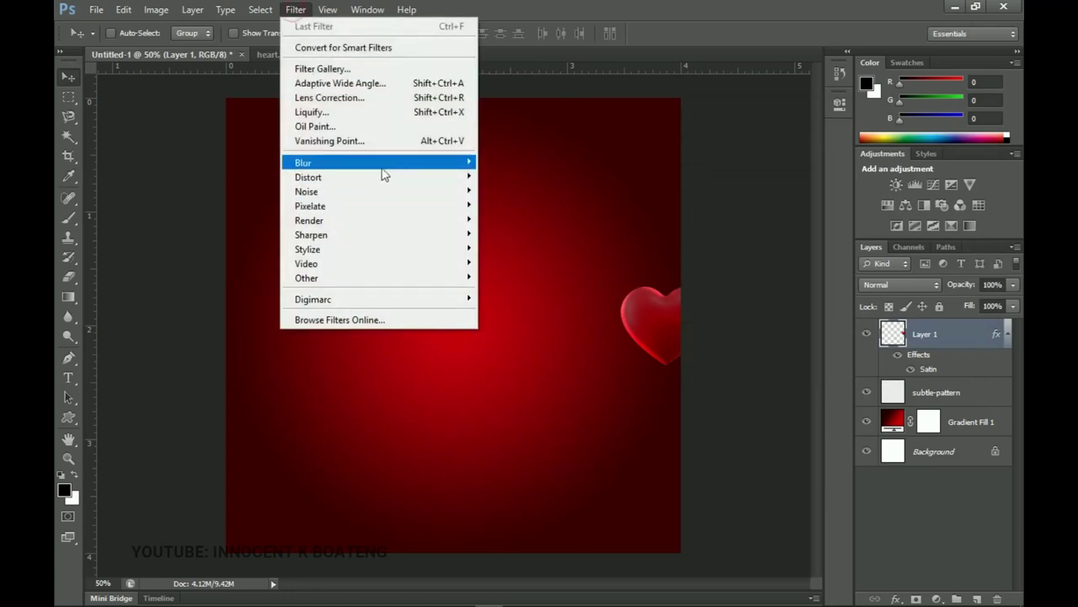
mouse_move(385, 167)
left_click(542, 272)
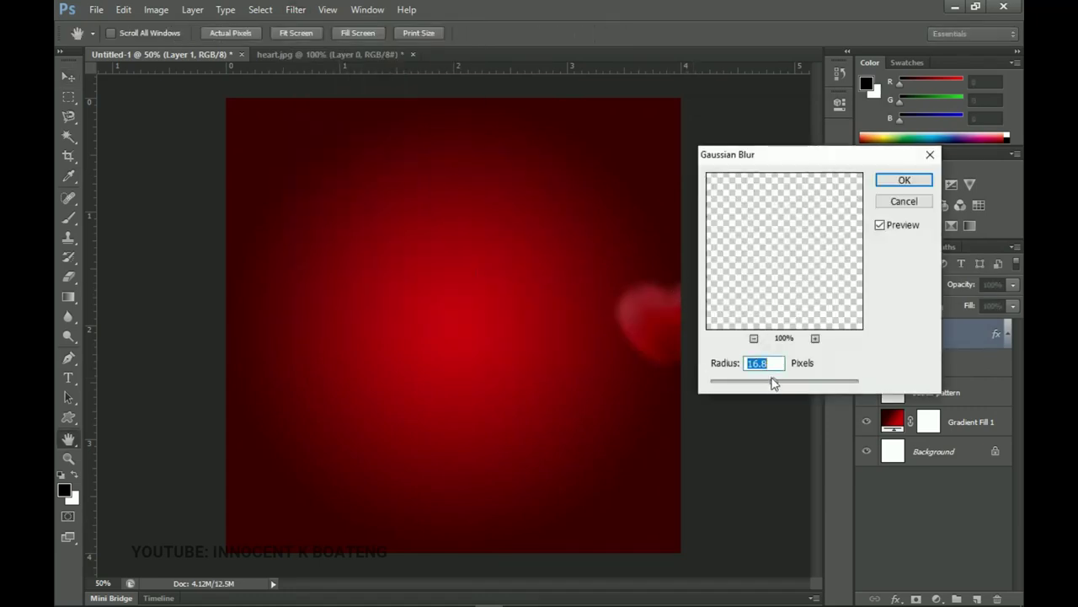
mouse_move(773, 385)
left_mouse_down()
mouse_move(760, 385)
mouse_move(772, 385)
left_mouse_up()
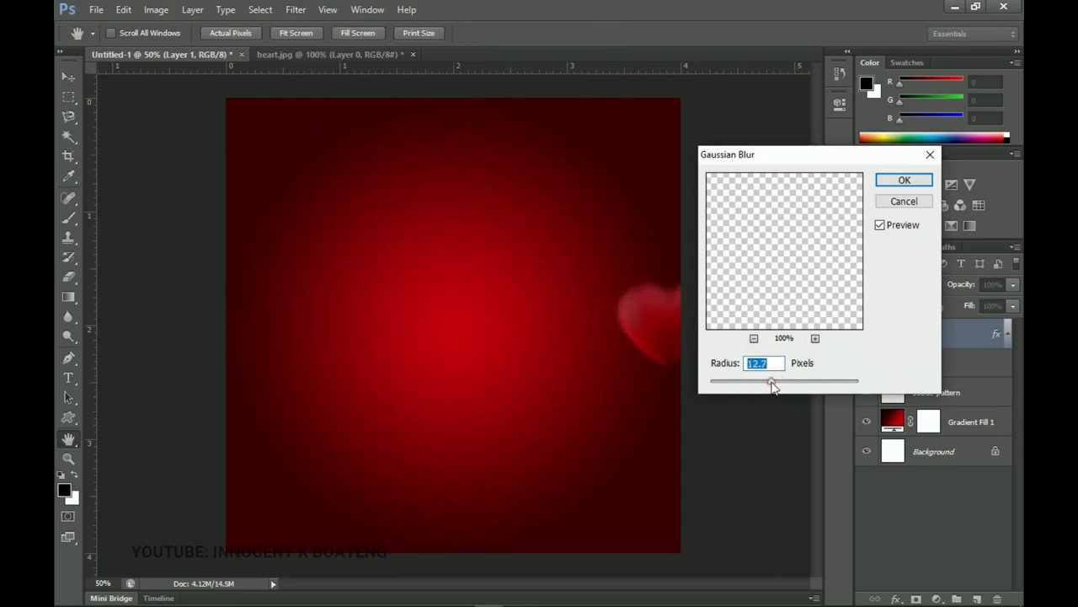
left_click(902, 180)
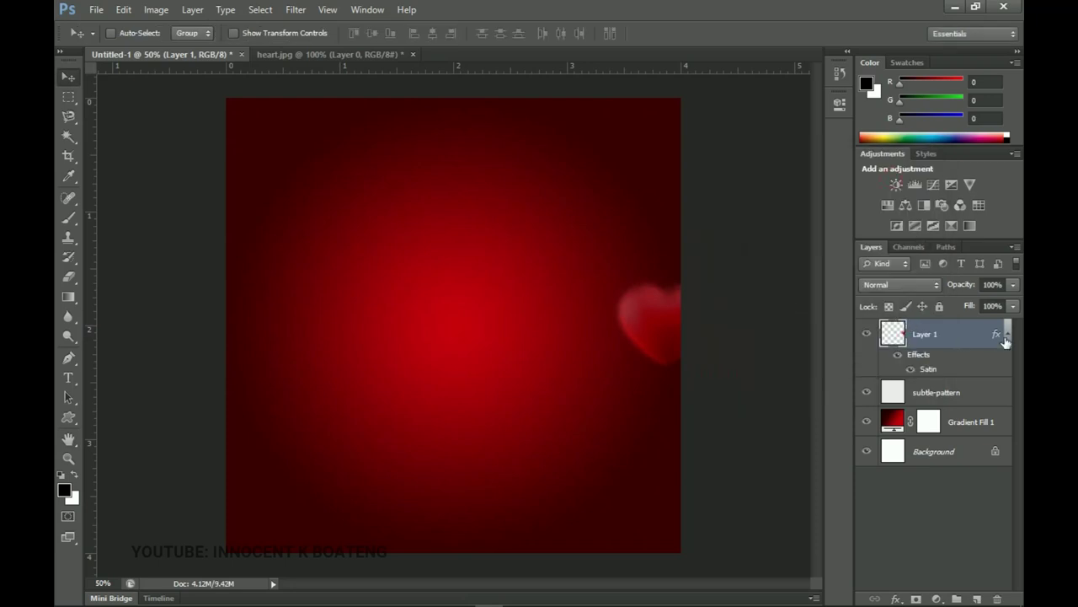
- Collapse the heart layer's effects list and try the Soft Light blend mode on the layer
left_click(1006, 336)
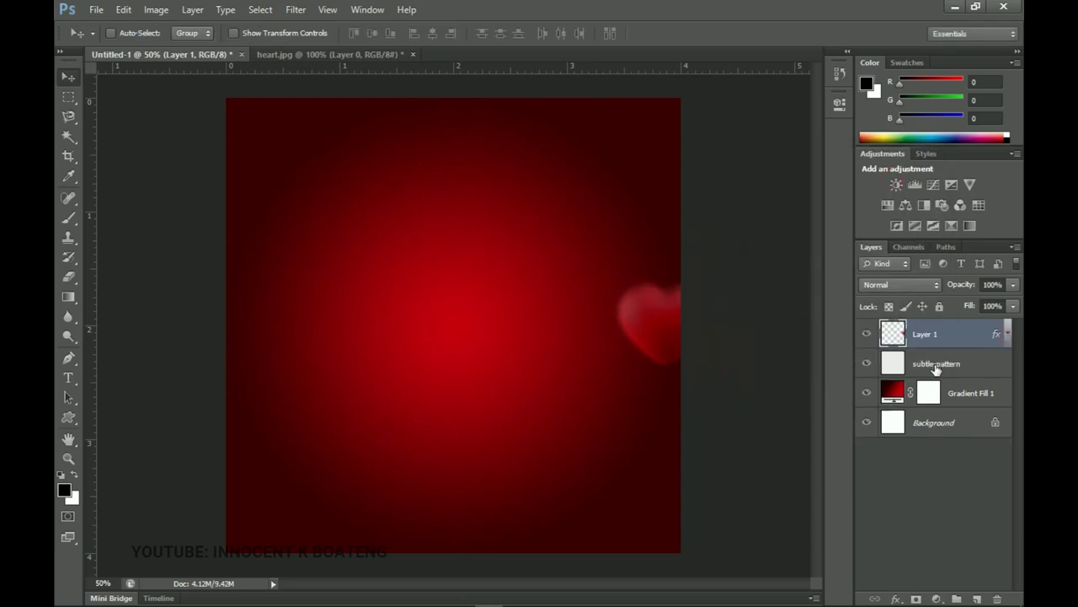
left_click(910, 285)
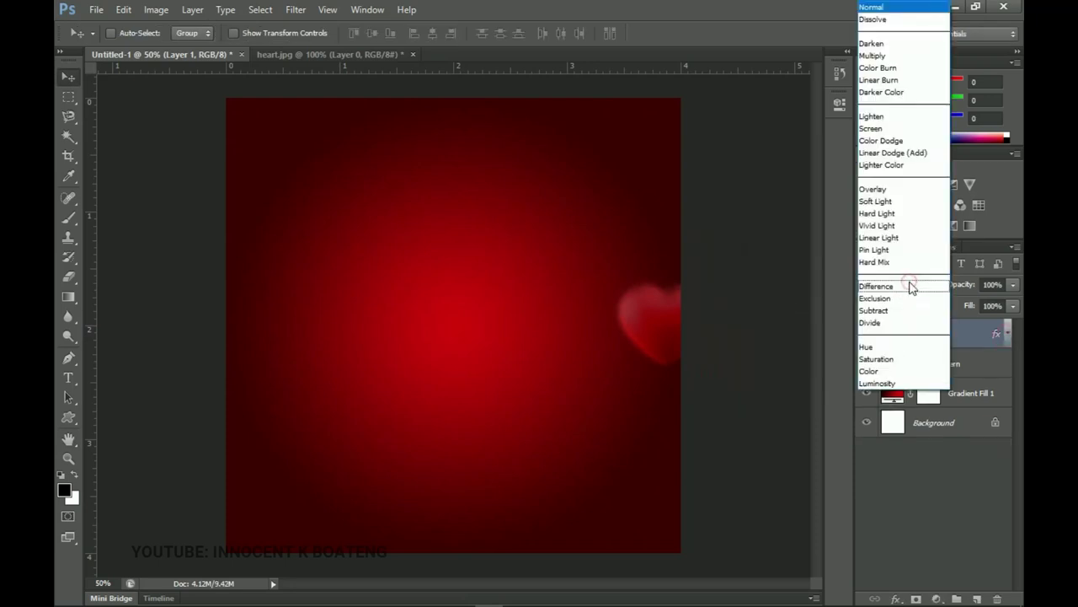
left_click(878, 201)
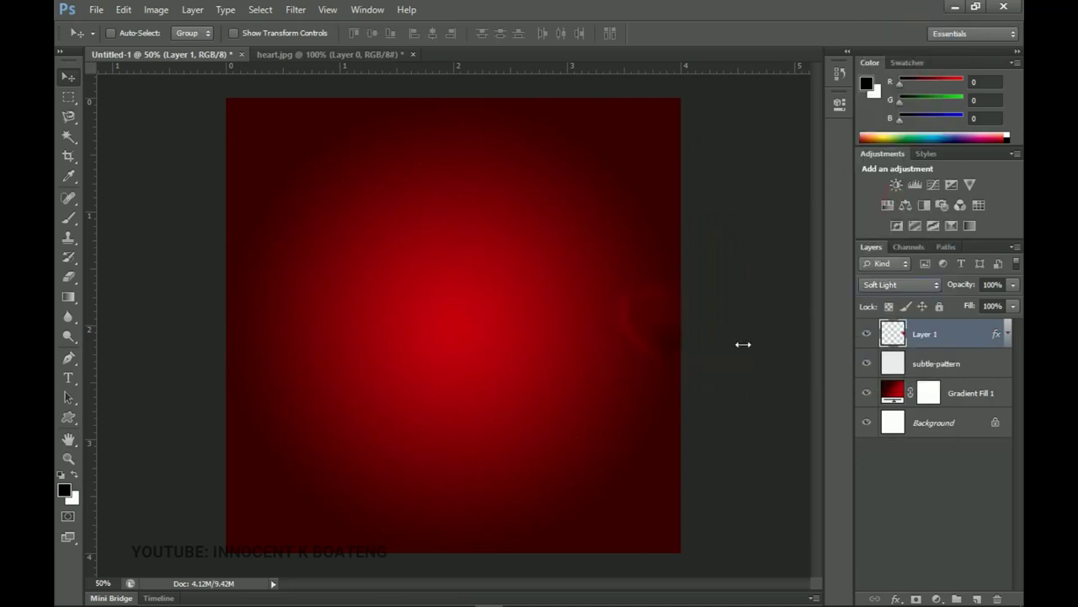
- Set the heart layer's blend mode to Overlay, then duplicate it and place the copy partly past the canvas's left edge
left_click(918, 284)
left_click(891, 191)
key("ctrl+j")
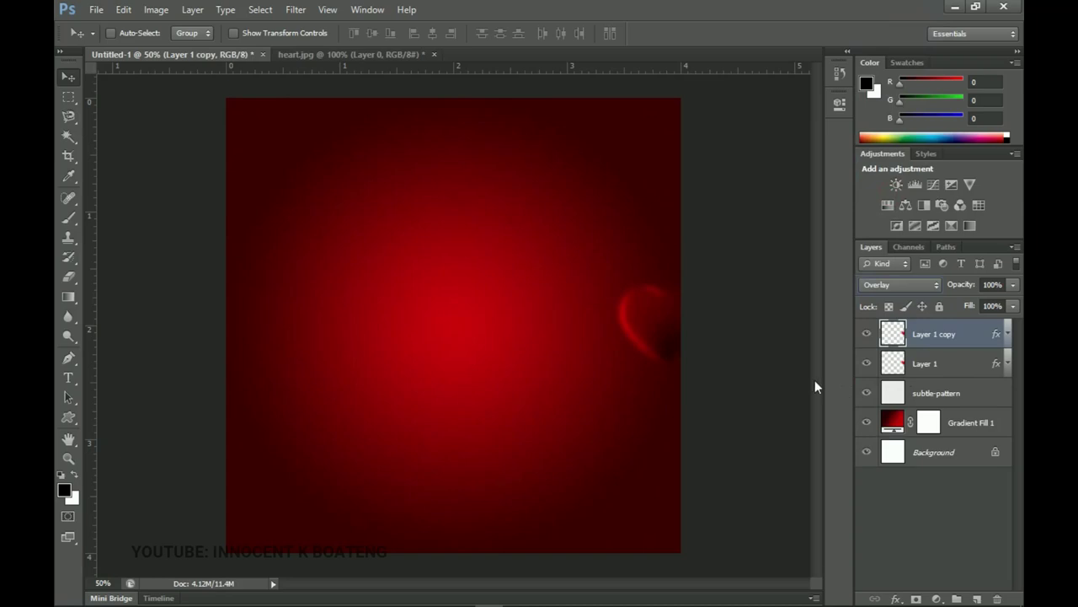
left_click_drag(663, 334, 237, 356)
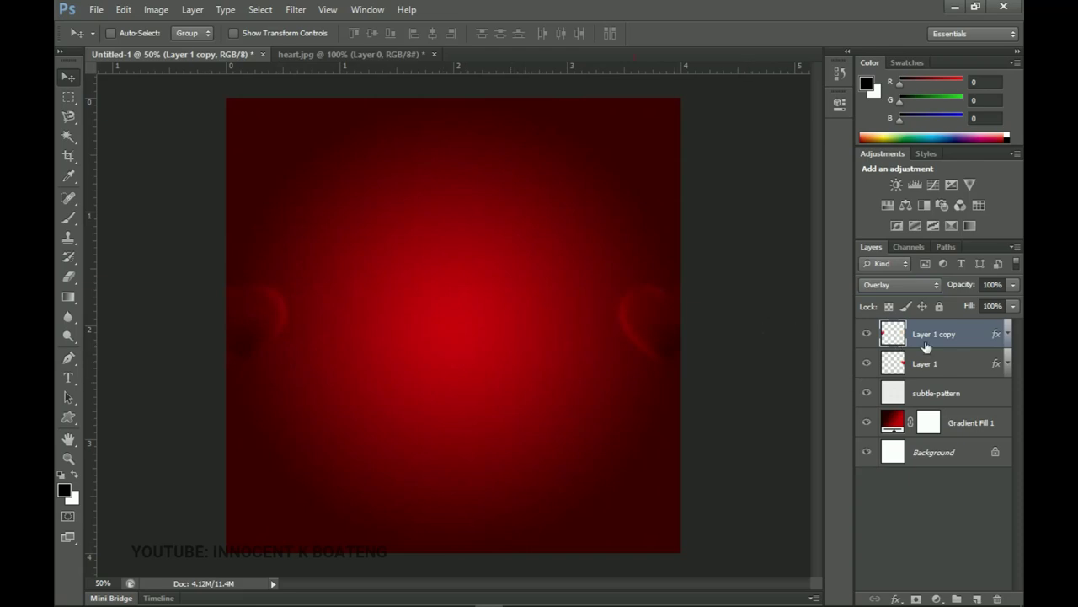
- Draw a black rectangle shape about 1290 × 330 px across the bottom of the canvas, overlapping its edges
left_click(72, 419)
left_click(116, 415)
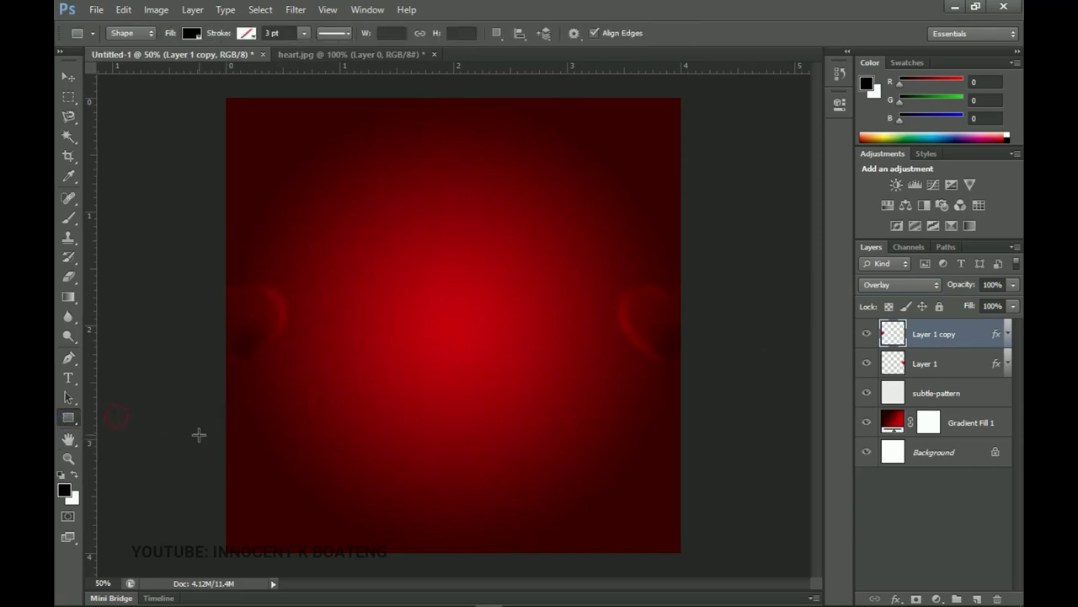
left_click_drag(204, 446, 693, 571)
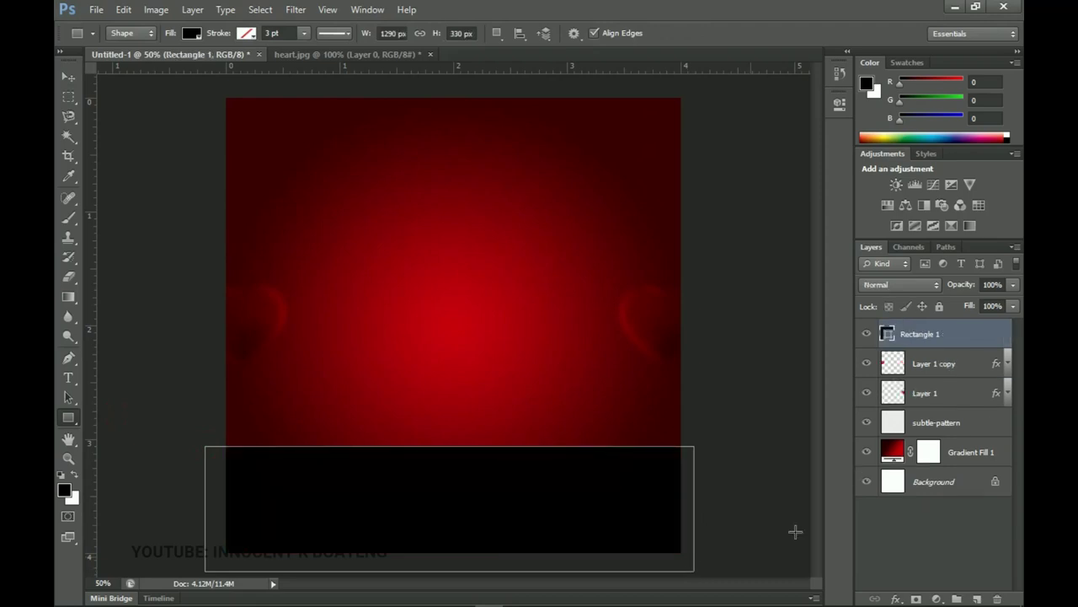
- Change the bottom rectangle's fill to near-white fdfdfd and move the band slightly upward
double_click(887, 335)
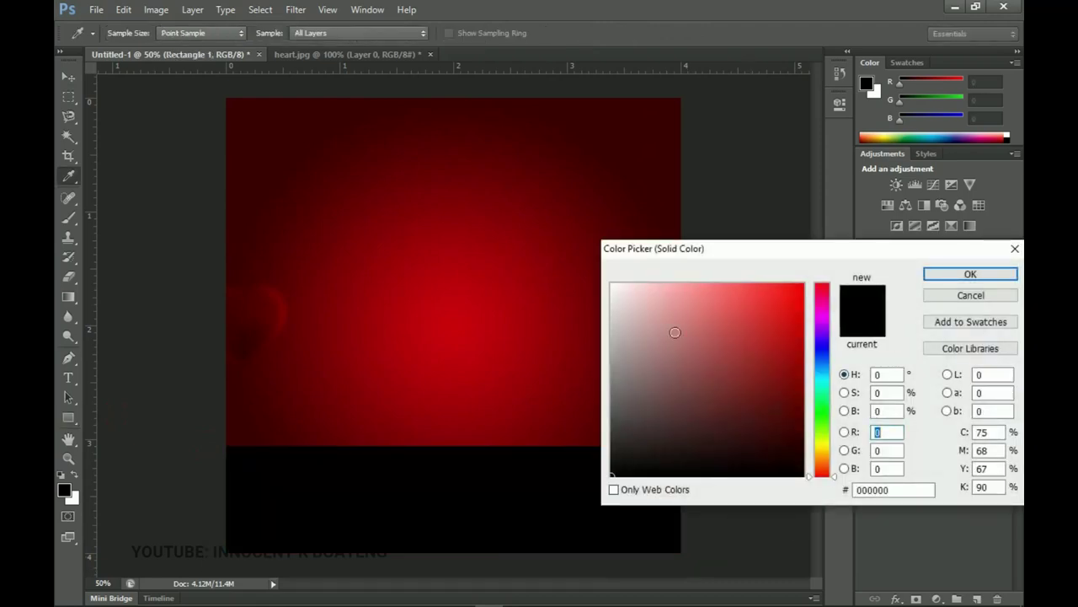
left_click(611, 285)
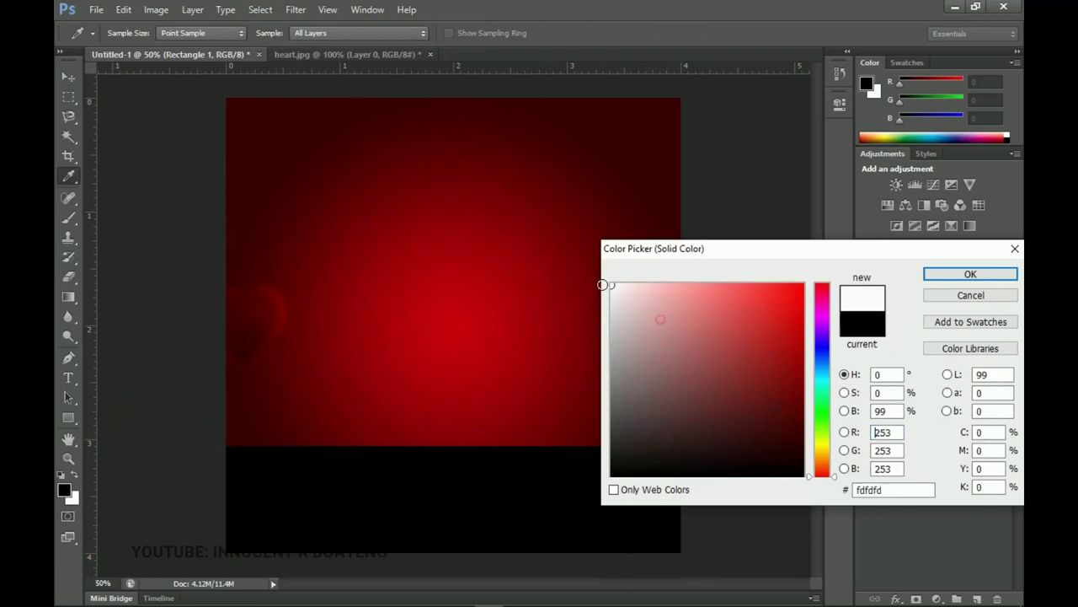
left_click(970, 274)
key("v")
left_click_drag(568, 425, 568, 437)
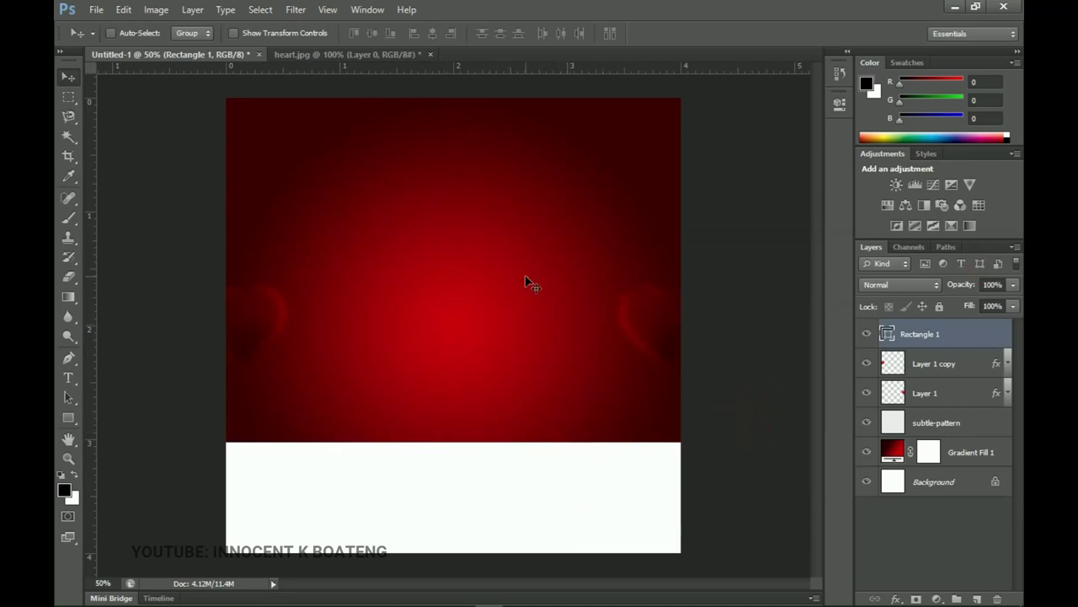
- Group the rectangle, both hearts, the subtle pattern and the gradient fill, and name the group Background
left_click(959, 463, "shift")
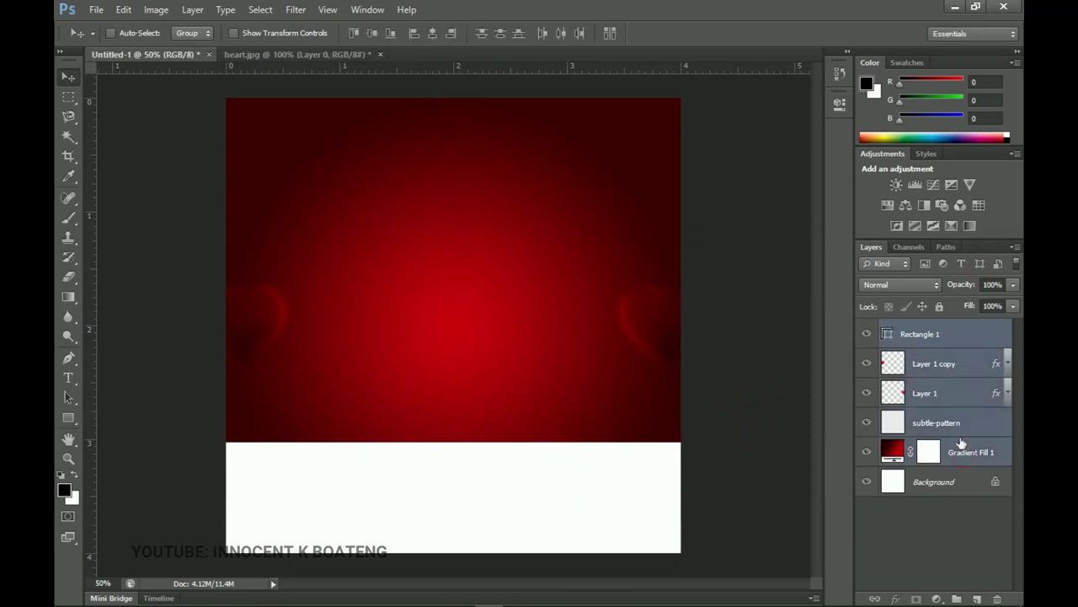
left_click(949, 333)
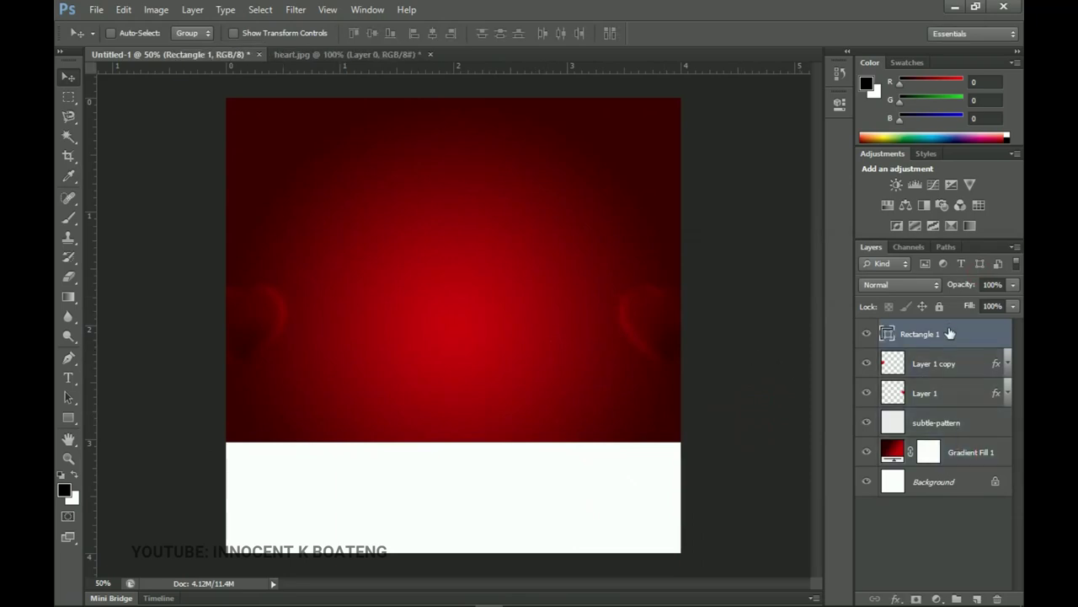
left_click(968, 453, "shift")
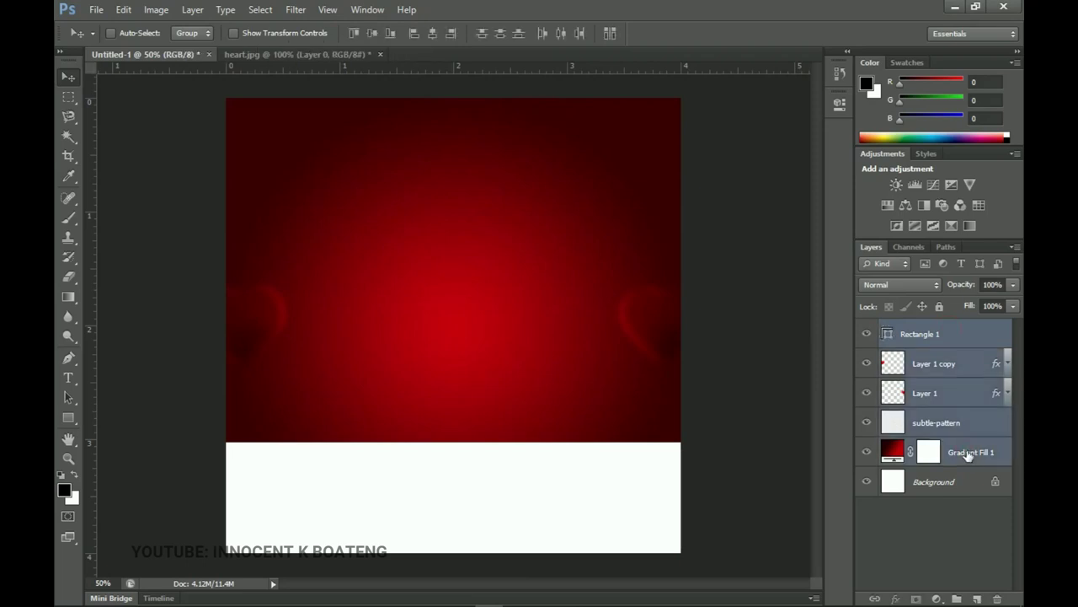
key("ctrl+g")
double_click(927, 328)
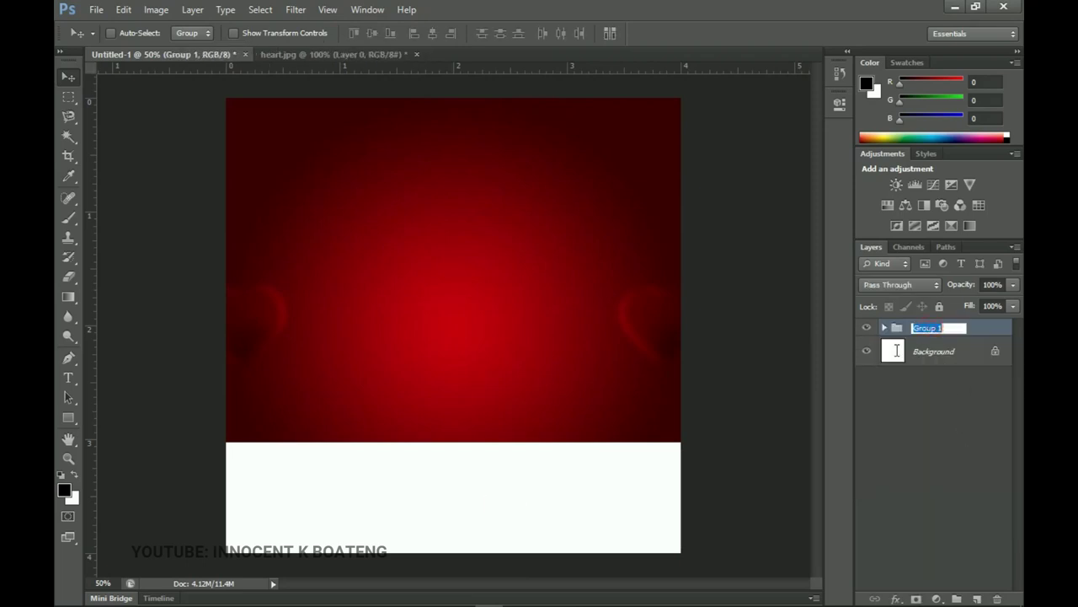
type("bAckground")
key("Return")
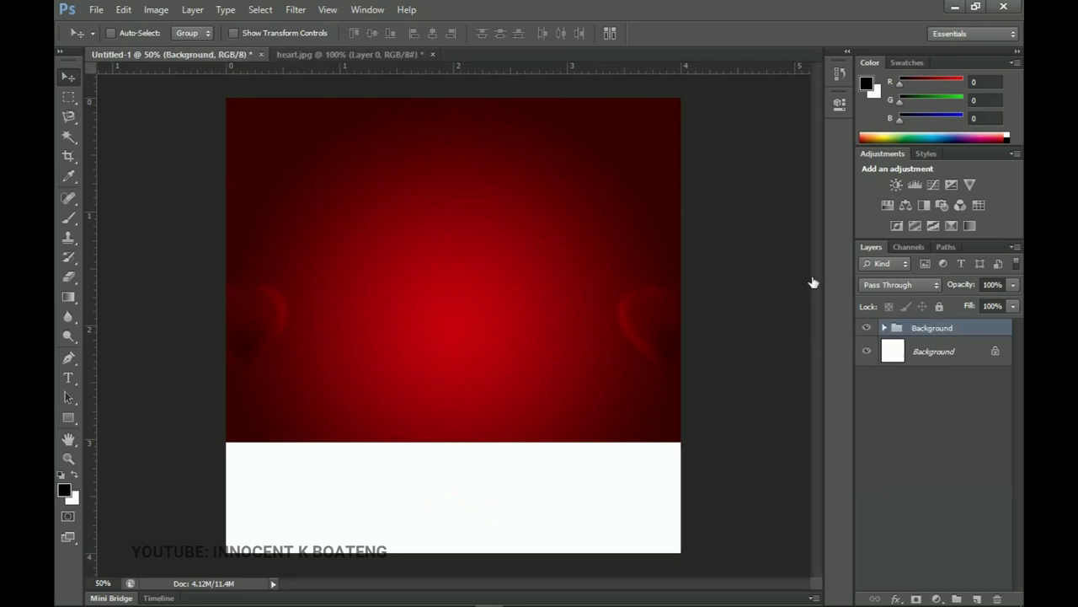
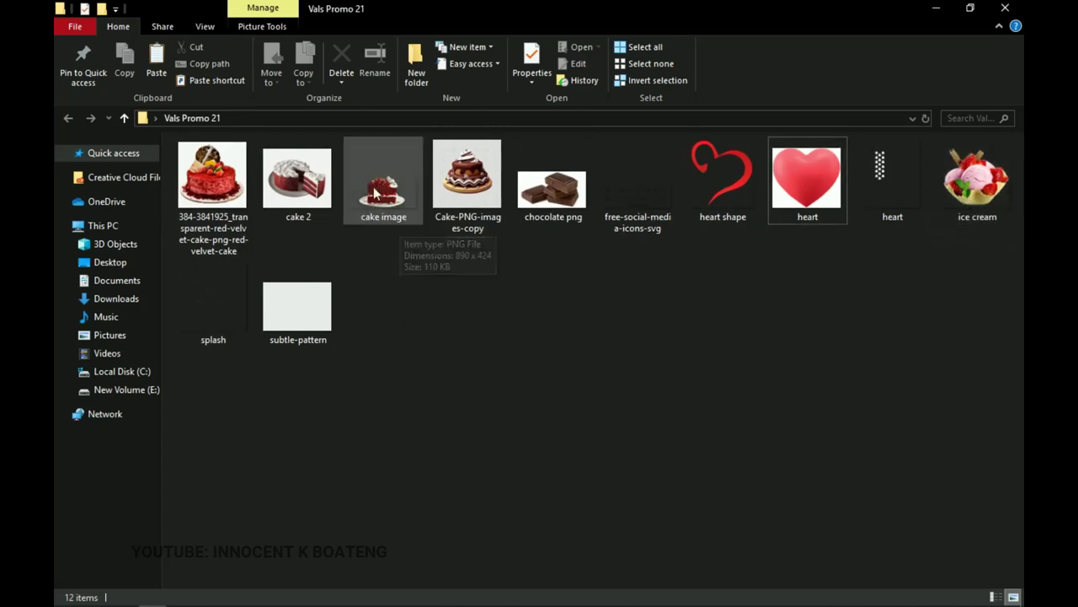
- Place the cake image file from the Vals Promo 21 folder and move it down so the plate overlaps the white band
left_click_drag(375, 194, 488, 366)
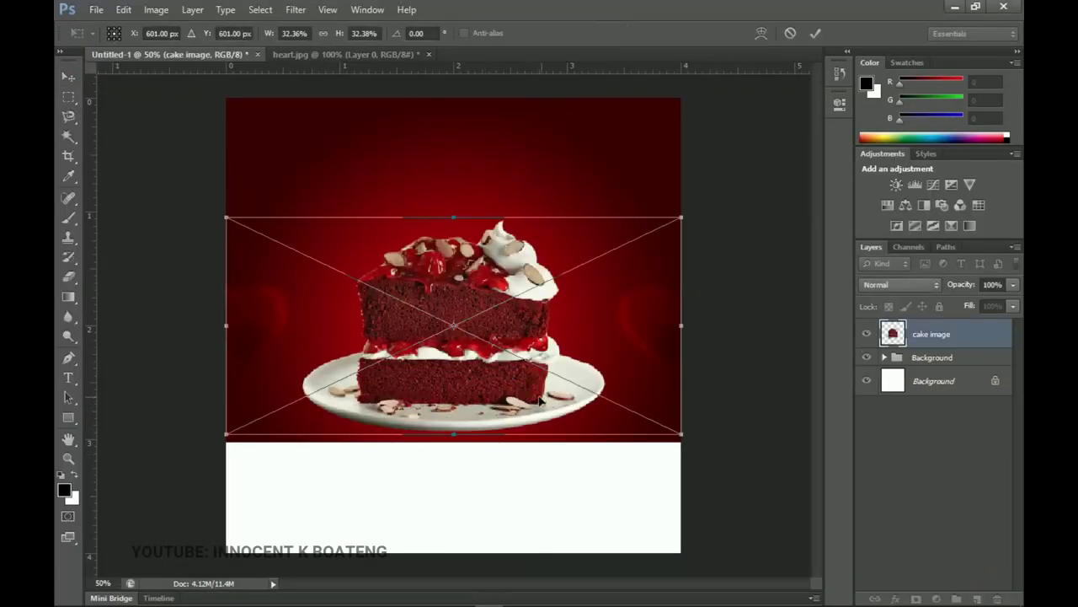
key("Return")
left_click_drag(572, 329, 535, 377)
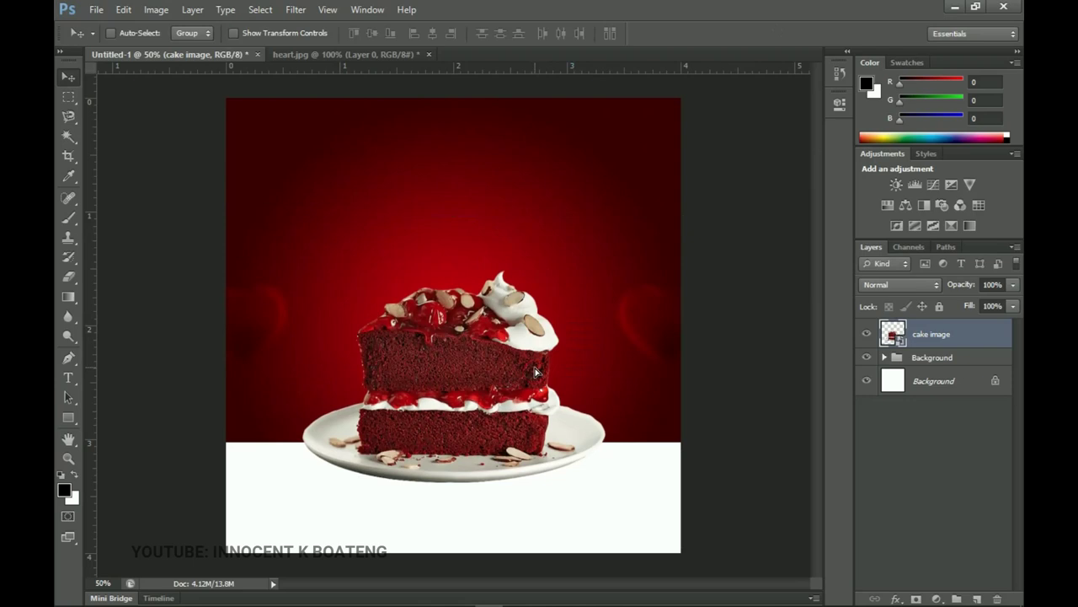
- Scale the cake image down slightly and centre it horizontally on the canvas
key("ctrl+t")
left_click_drag(686, 485, 669, 481)
key("Return")
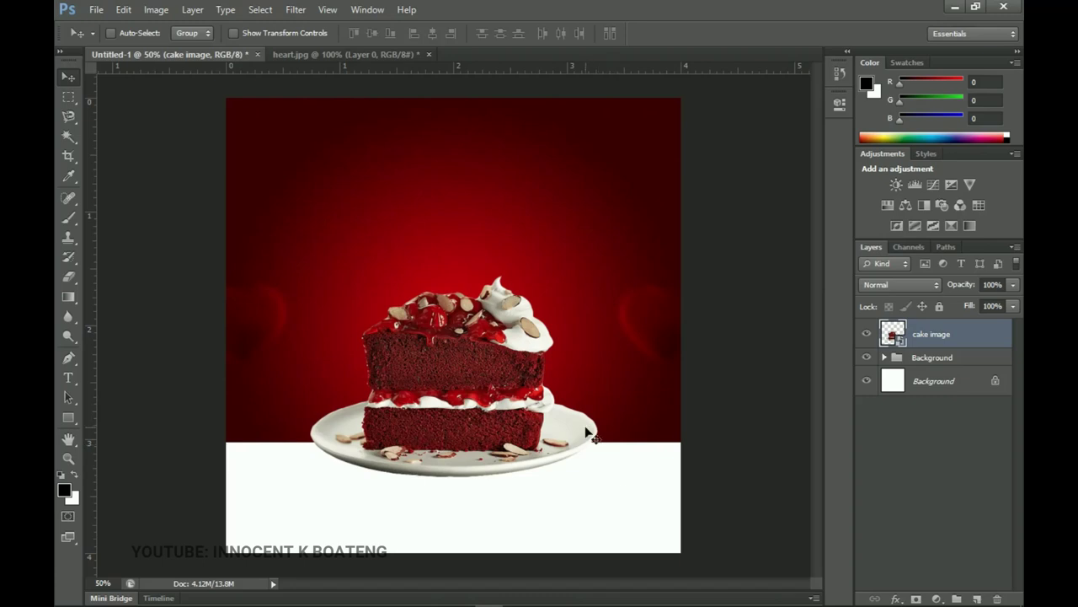
key("ctrl+a")
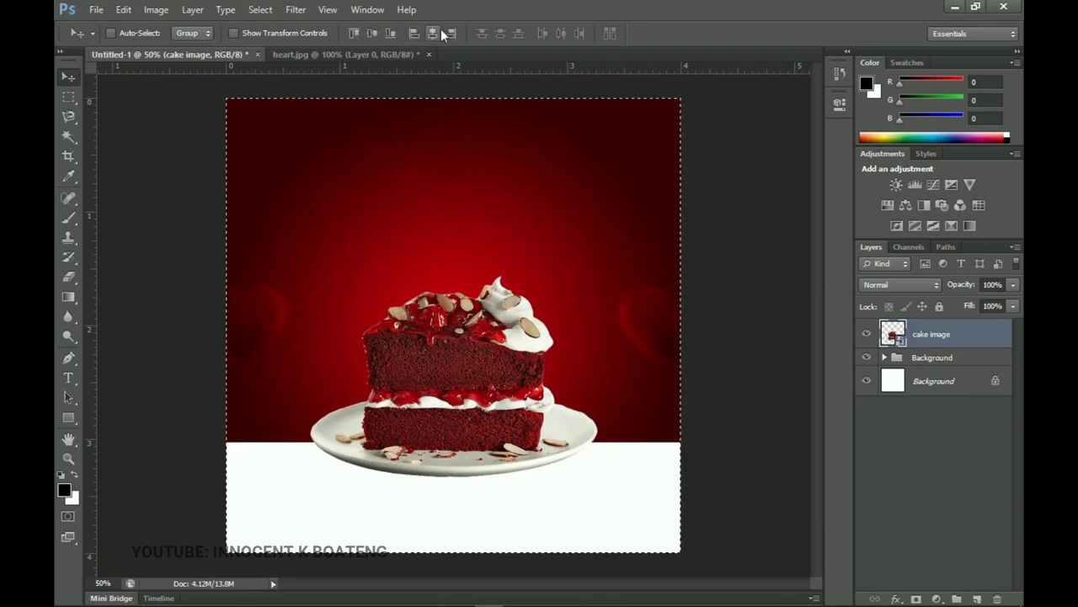
key("ctrl+d")
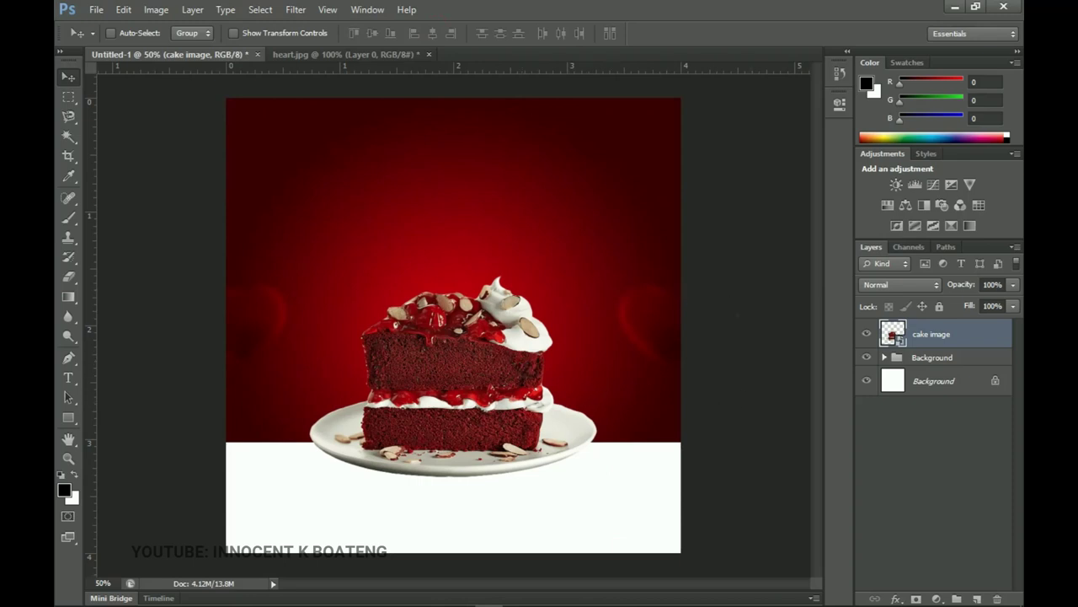
- Place the ice cream image from the project folder, scaled down to a small bowl overlapping the left side of the cake plate
left_click(152, 597)
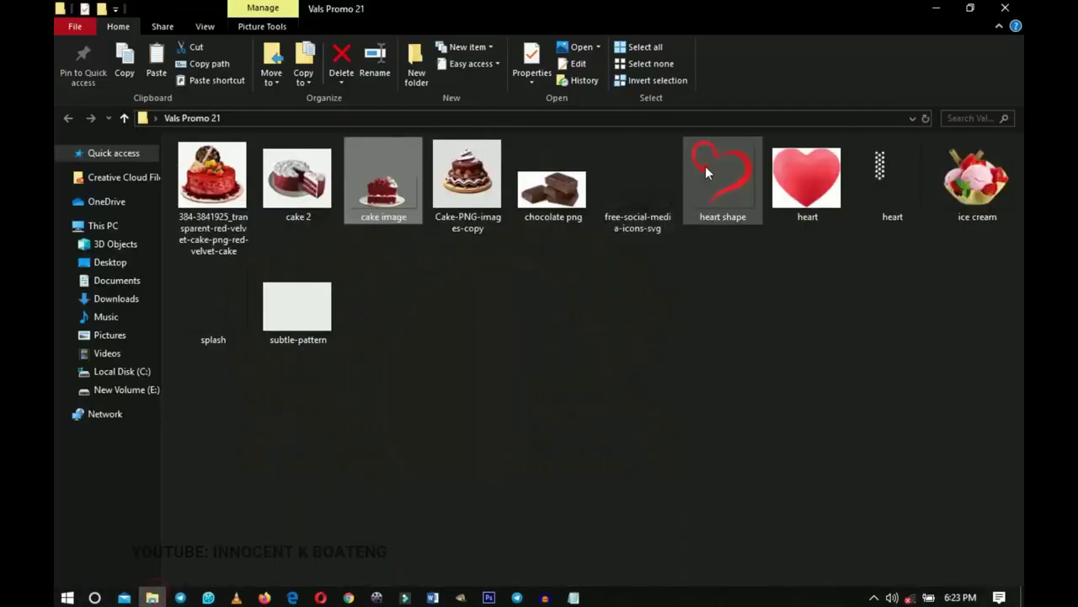
left_click(956, 206)
left_click_drag(991, 204, 459, 422)
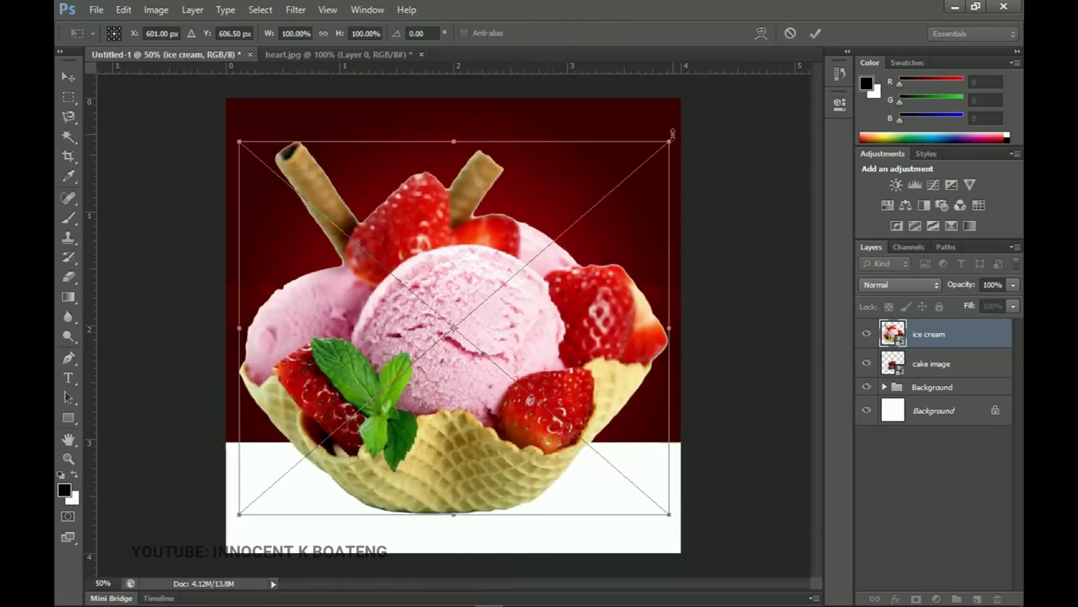
left_click_drag(671, 135, 375, 425)
key("Return")
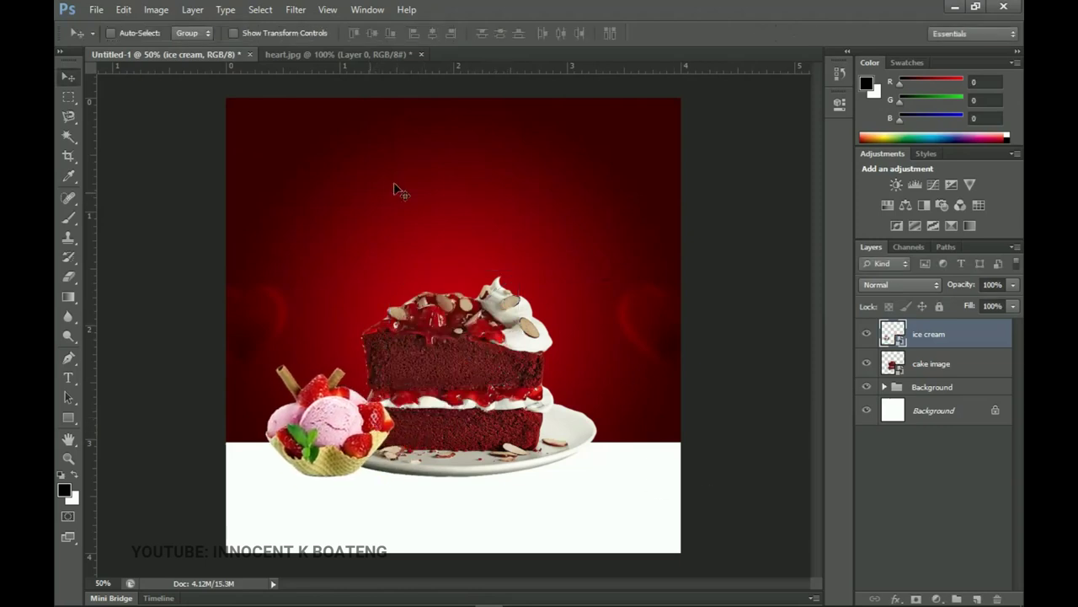
- Open the chocolate png image from the project folder as a separate document and convert its locked background into a regular layer
mouse_move(278, 600)
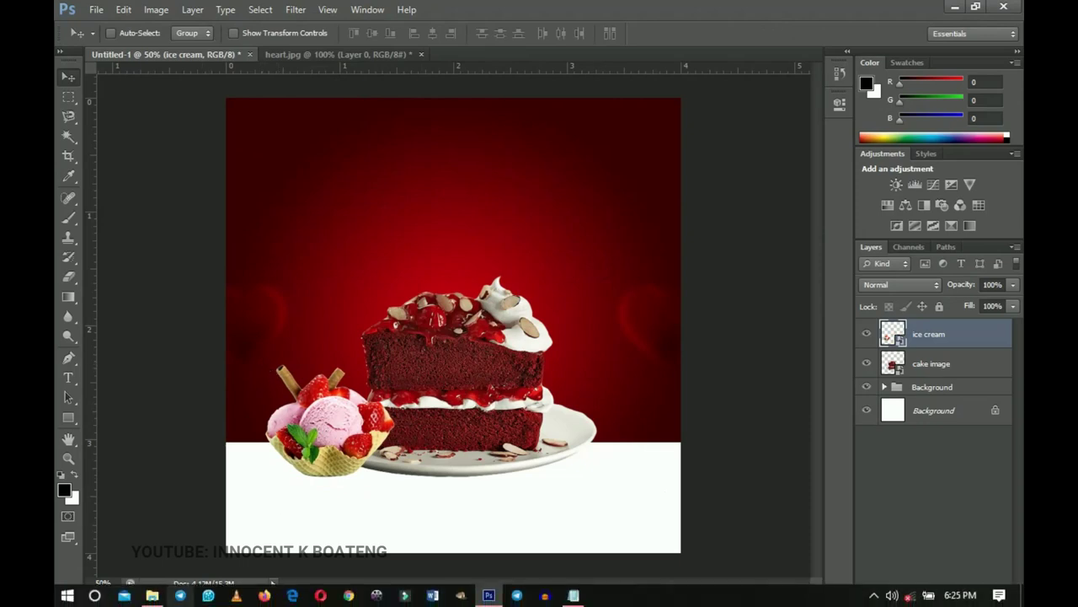
left_click(152, 600)
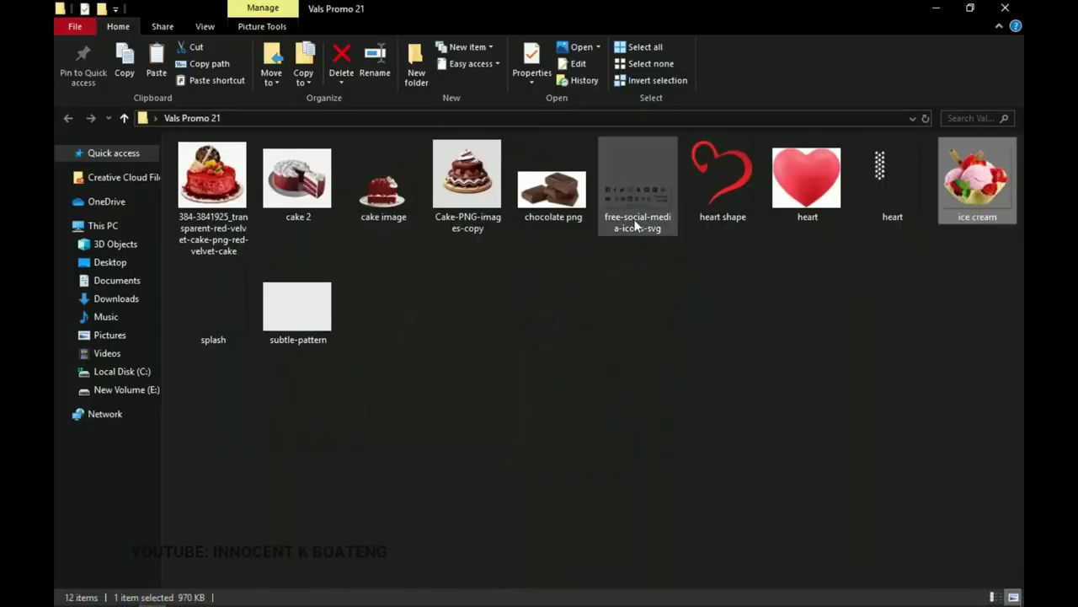
left_click(557, 209)
left_click_drag(556, 214, 945, 516)
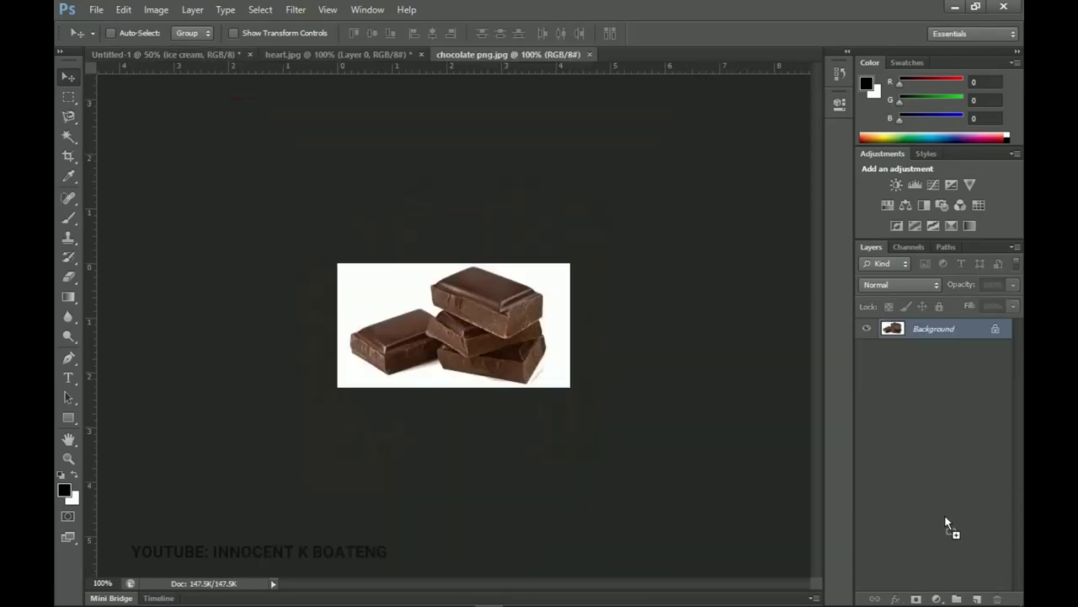
double_click(946, 330)
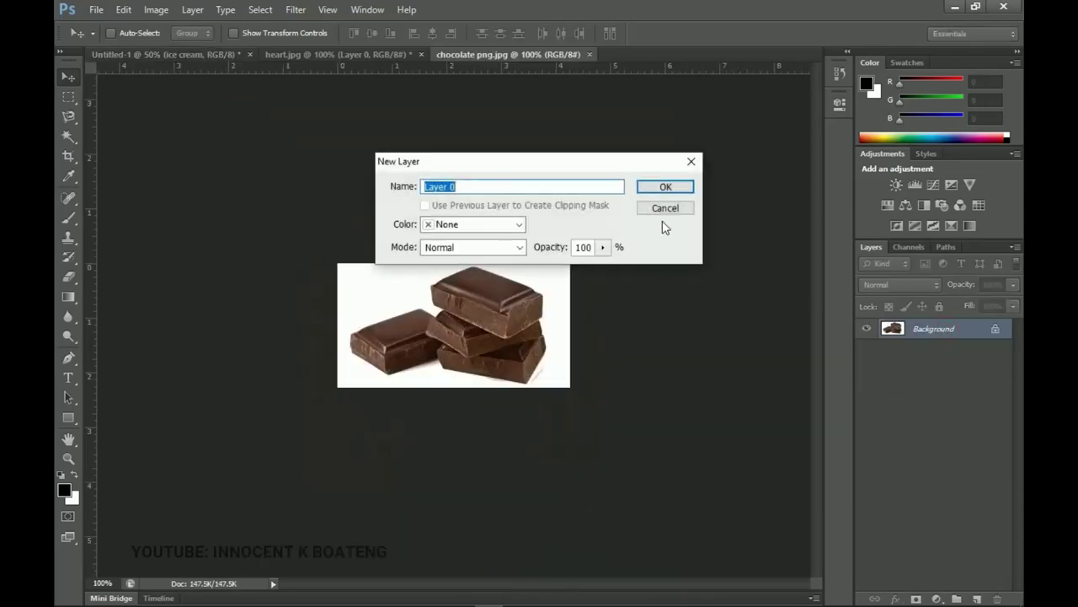
left_click(672, 186)
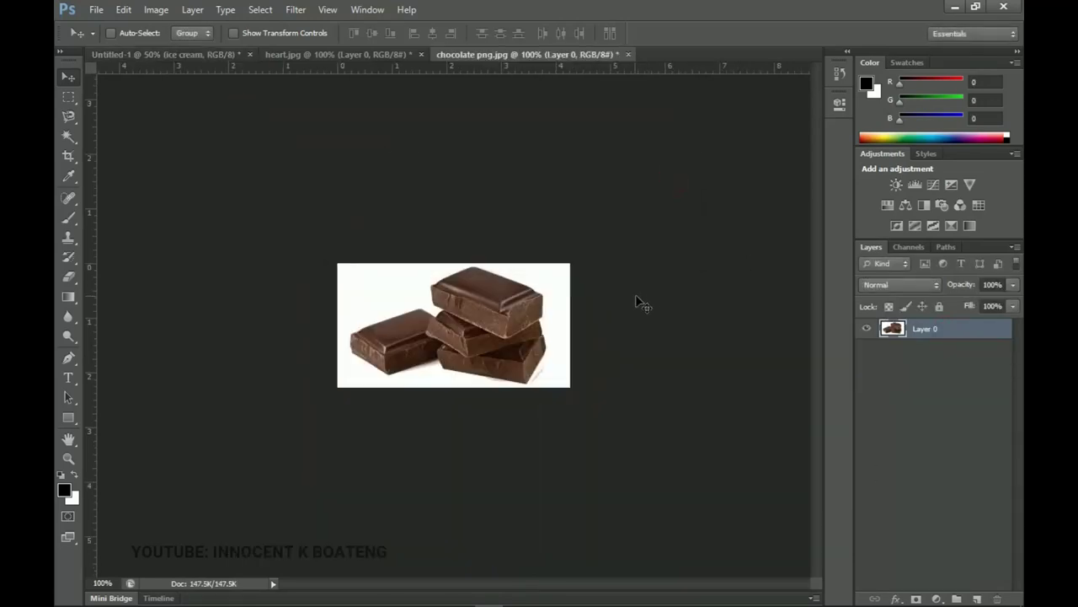
- Remove the white background around the chocolate pieces using the Magic Wand with a tolerance of 32
key("w")
left_click(557, 291)
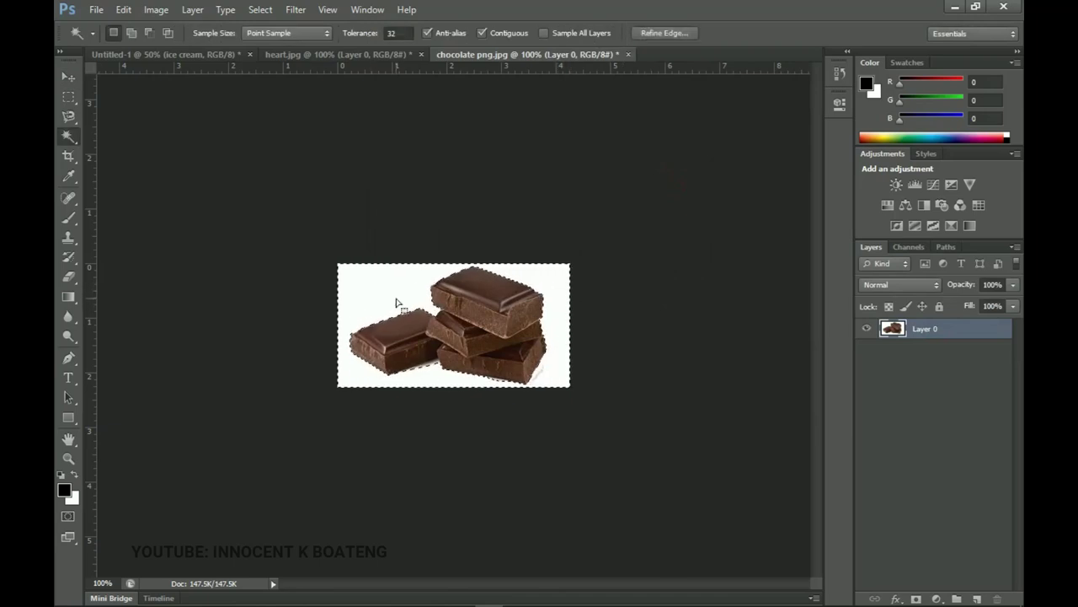
key("Delete")
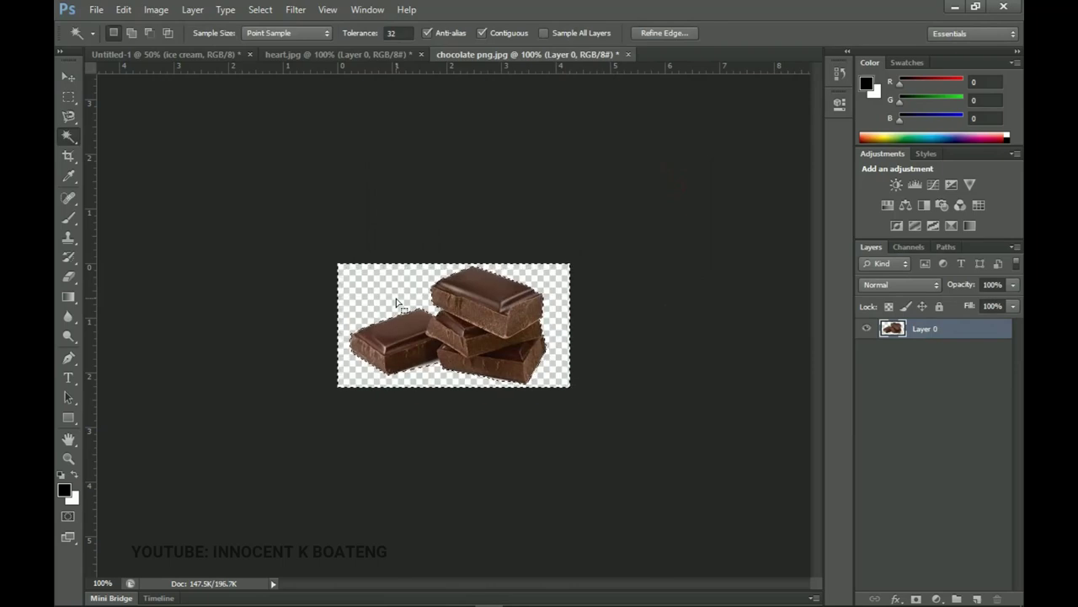
key("ctrl+d")
- Bring the chocolate cut-out into the flyer, put its layer beneath the cake image and position it by the plate's right side
key("v")
left_click_drag(524, 337, 620, 434)
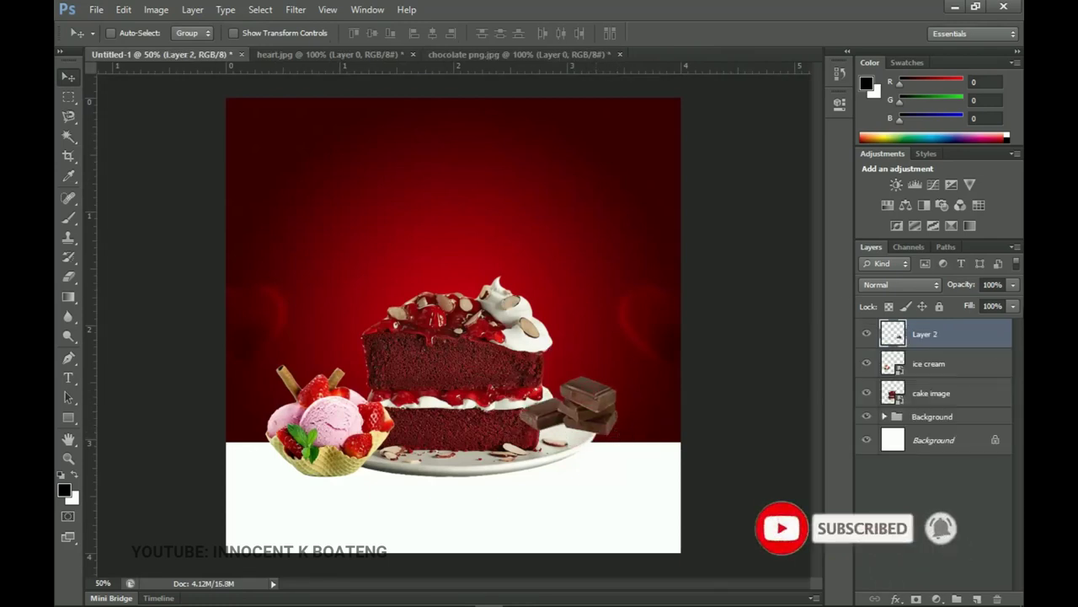
left_click_drag(935, 337, 938, 394)
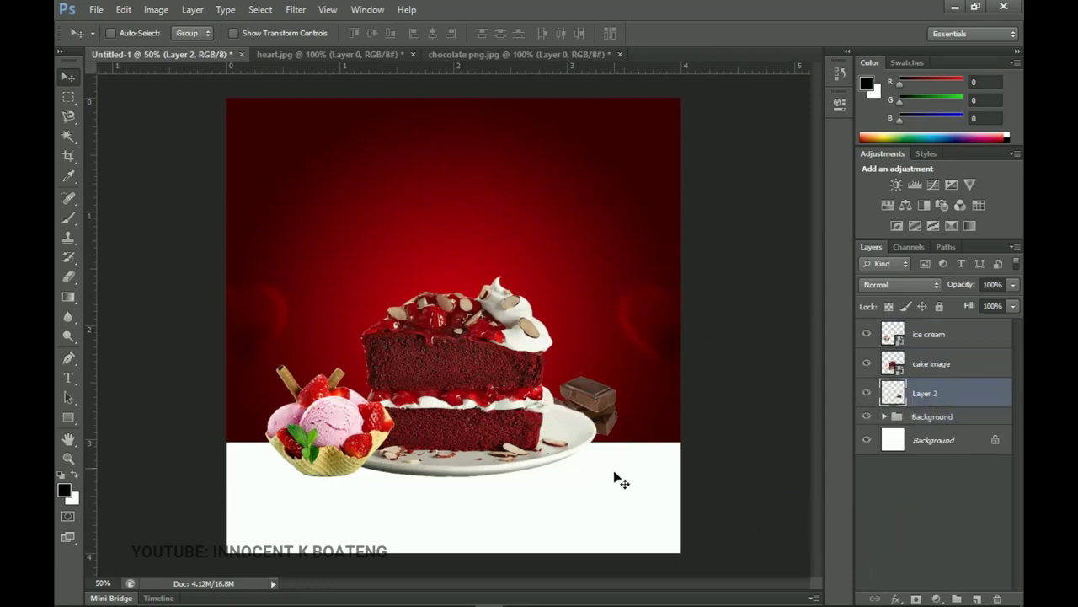
left_click_drag(631, 452, 633, 439)
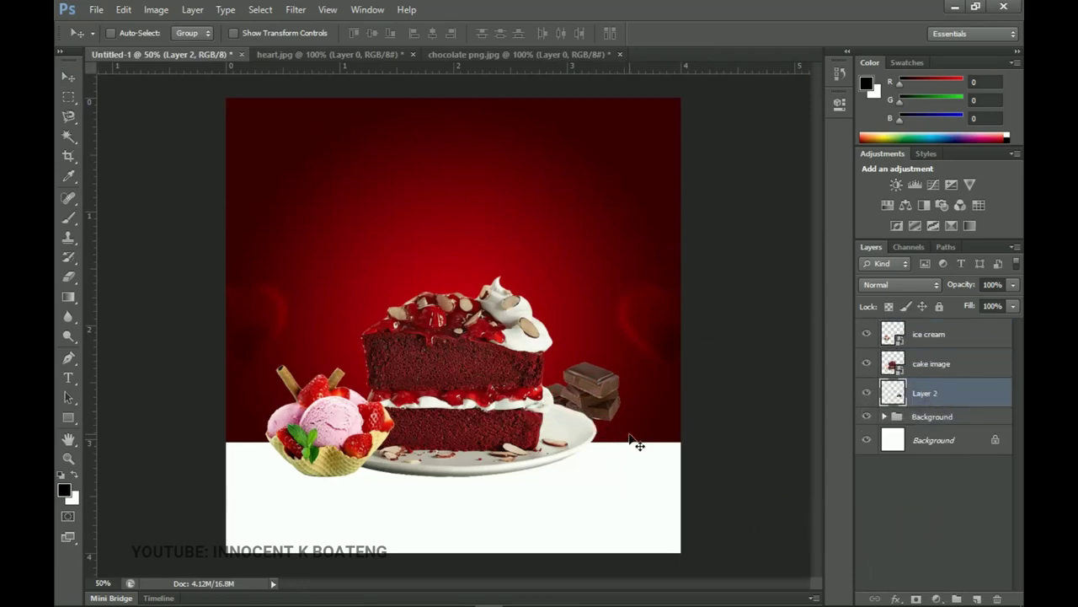
- Enlarge the chocolate slightly and adjust its position behind the right side of the cake plate
key("ctrl+t")
left_click_drag(623, 362, 633, 355)
key("Return")
left_click_drag(621, 421, 624, 429)
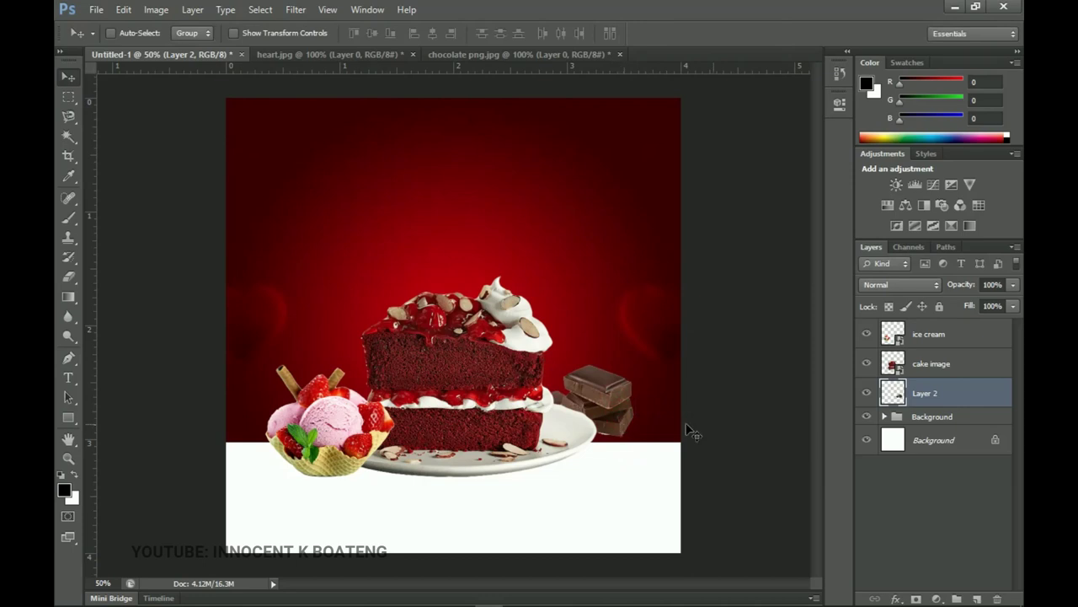
- Group the ice cream, cake and chocolate layers and name the group Main
left_click(938, 337, "shift")
key("ctrl+g")
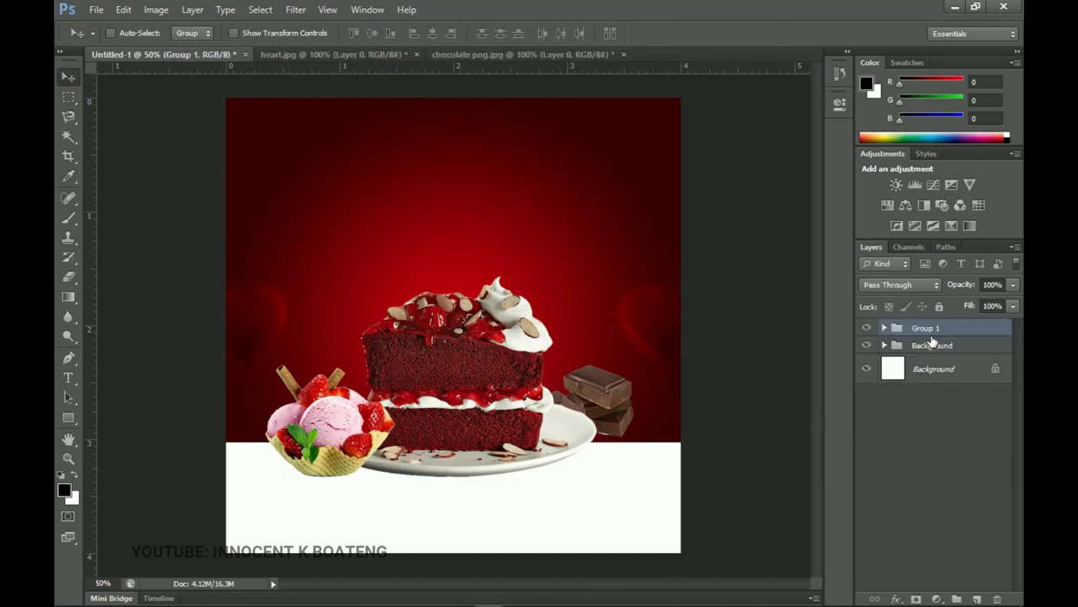
double_click(926, 329)
type("Ma")
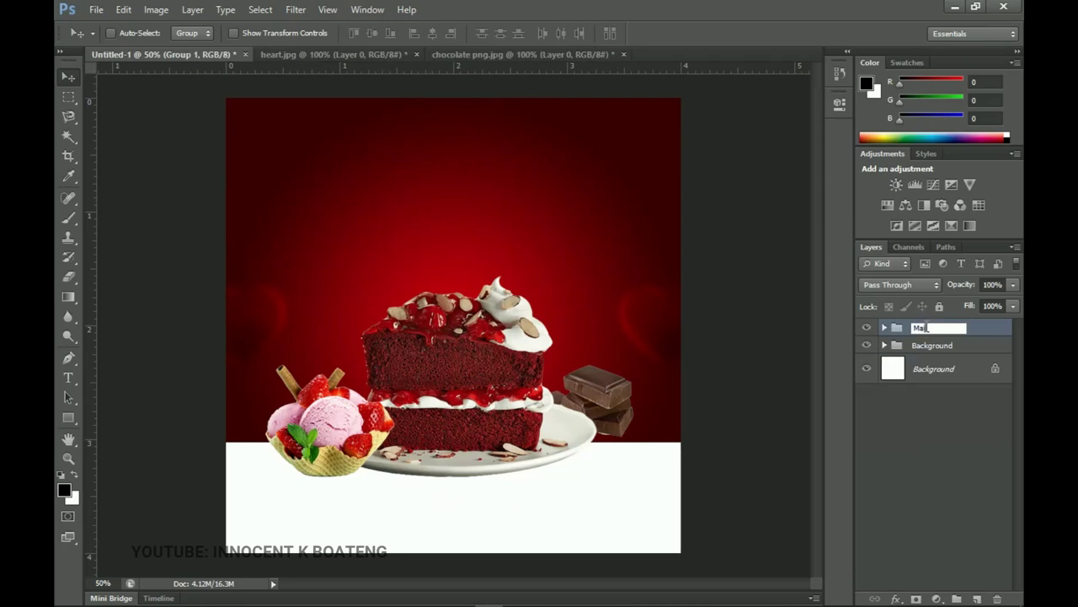
type("in")
key("Return")
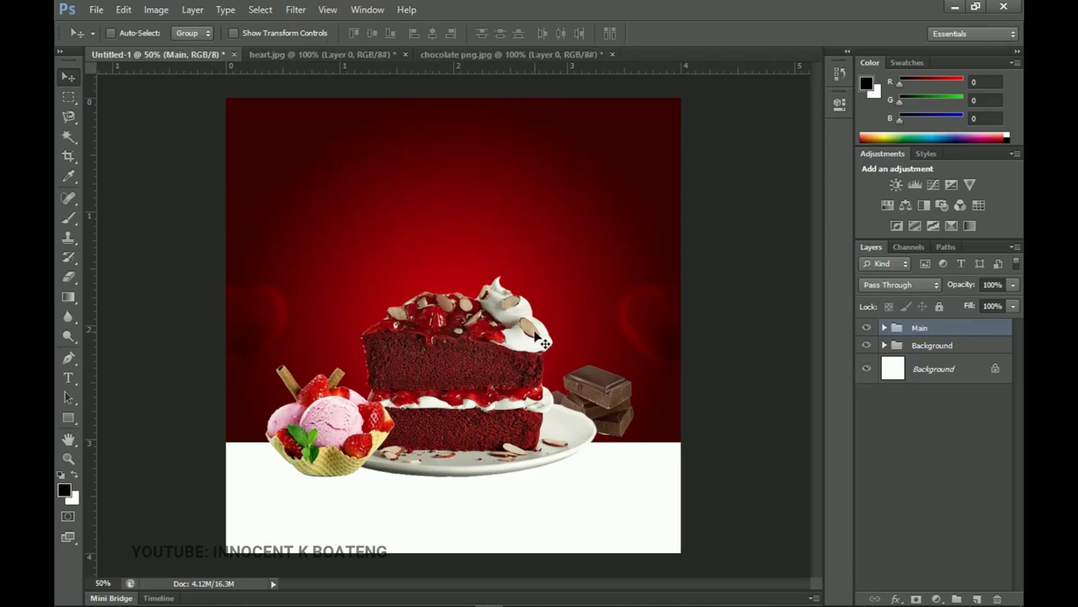
- Centre the Main group horizontally on the canvas and clear the selection
key("ctrl+a")
left_click(431, 32)
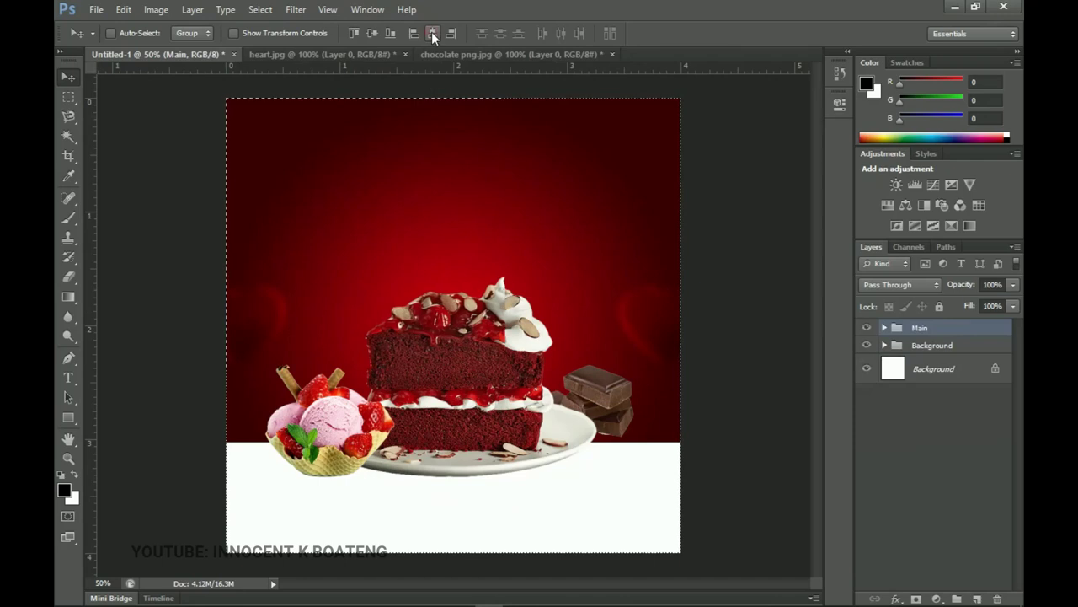
key("ctrl+d")
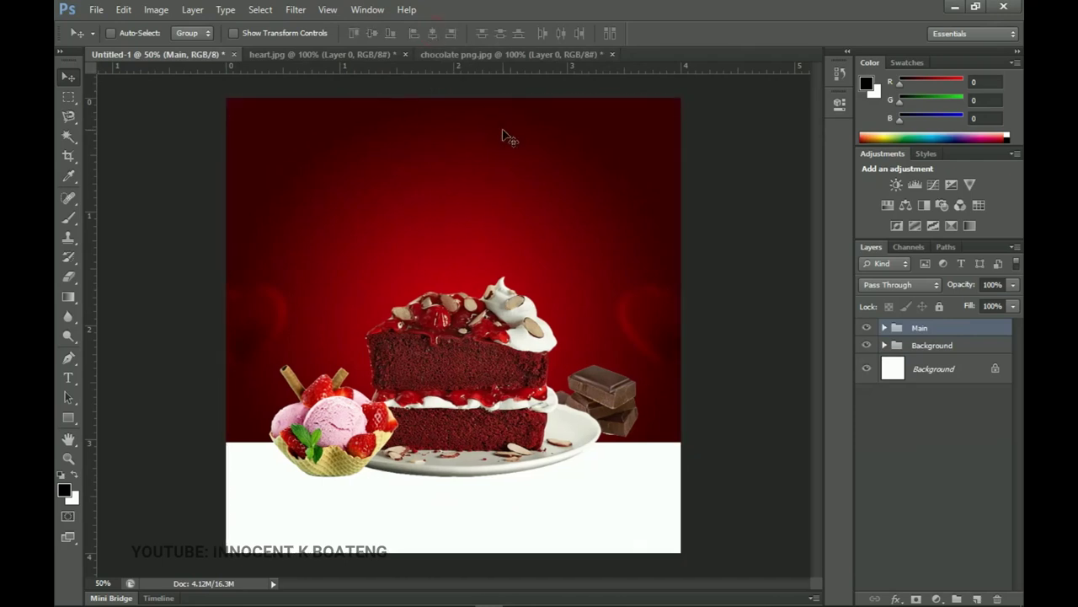
- Slightly resize the Main group with Free Transform
key("ctrl+t")
left_click_drag(636, 477, 642, 476)
key("Return")
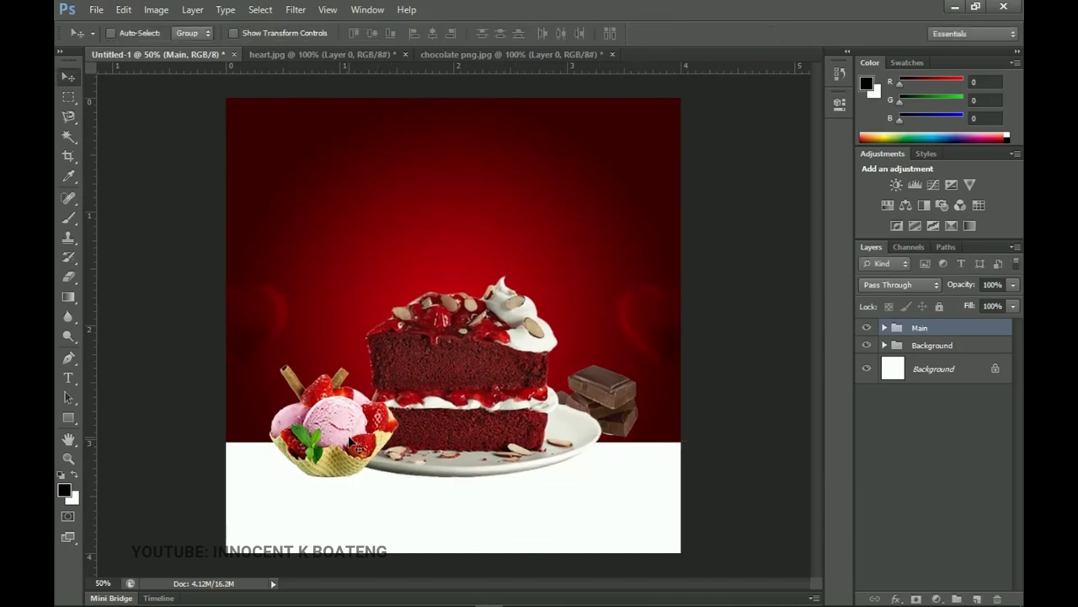
- Add a new layer beneath the chocolate layer inside the Main group and name it Shadows
left_click(885, 328)
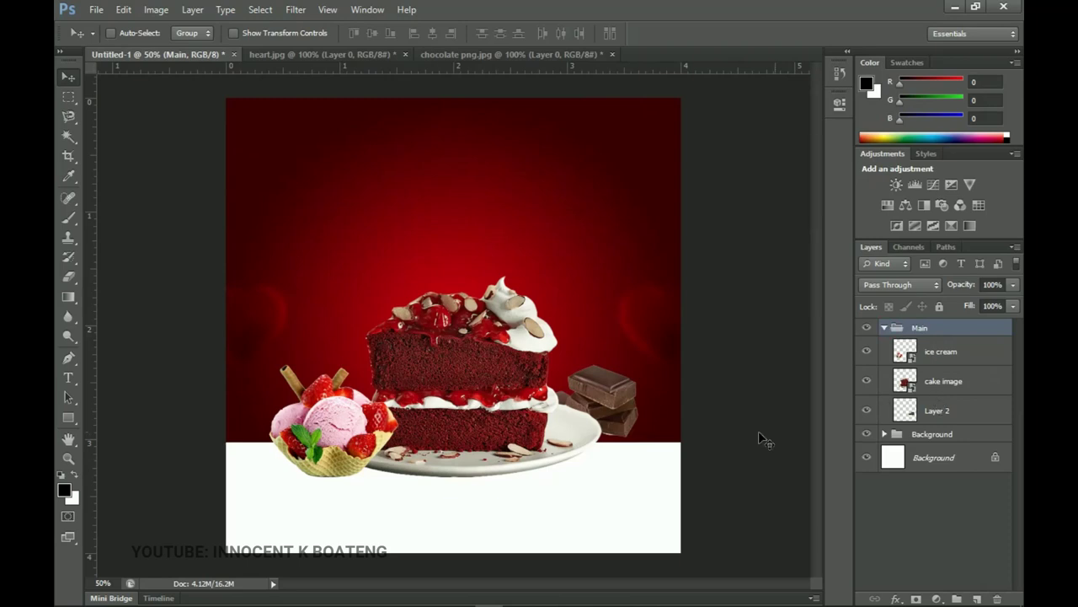
left_click(943, 412)
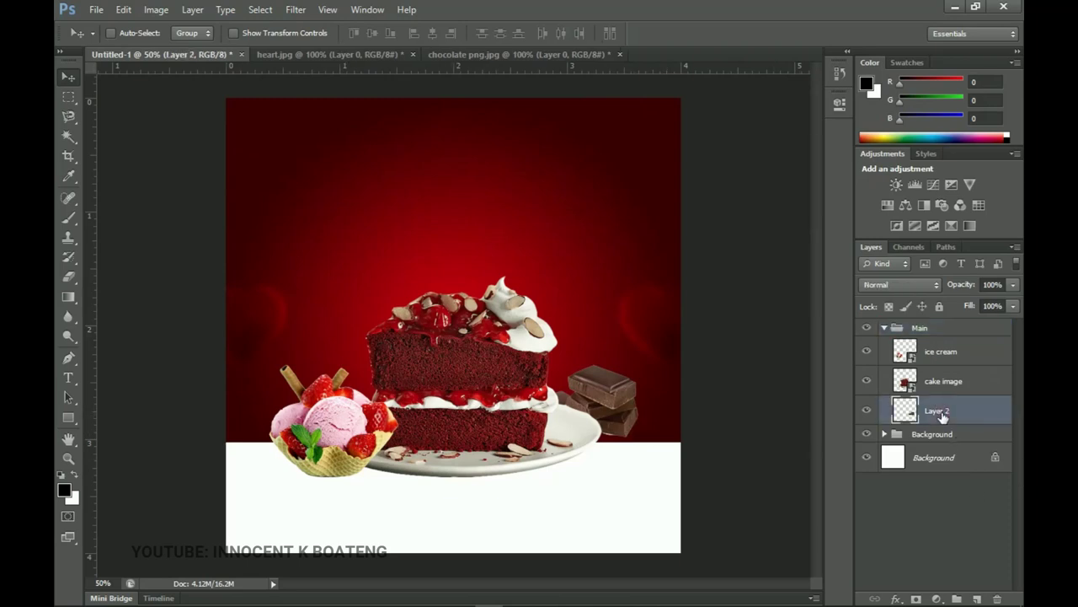
left_click(978, 599, "ctrl")
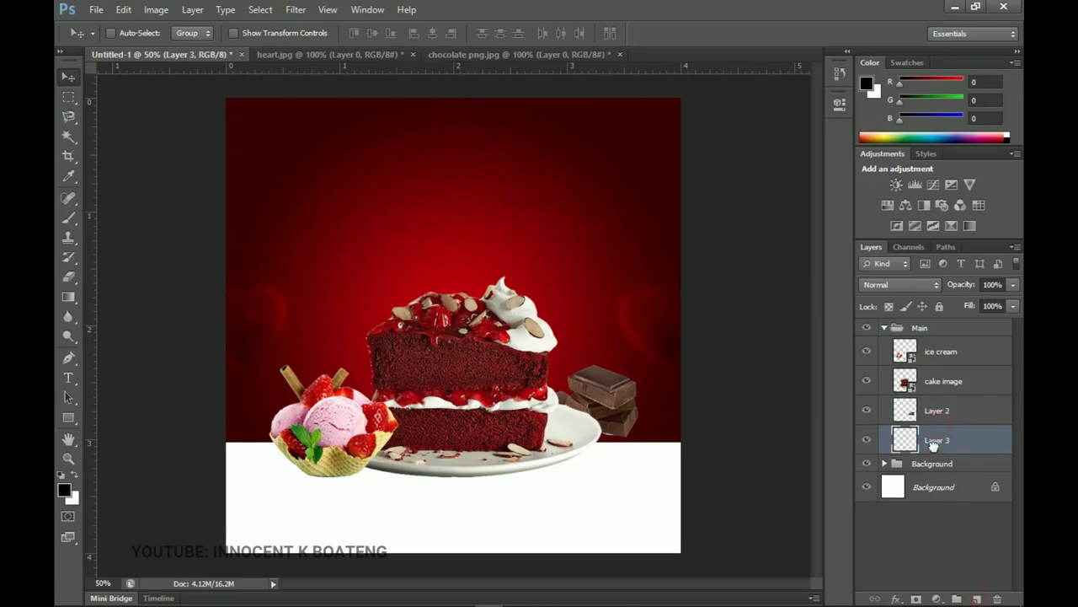
double_click(939, 441)
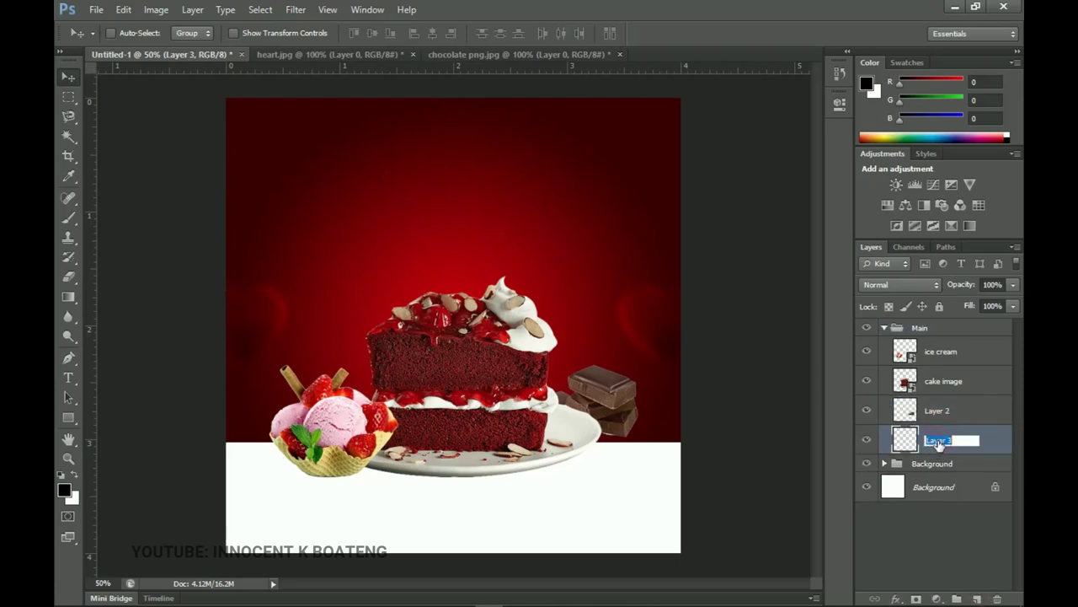
type("shadows")
key("Return")
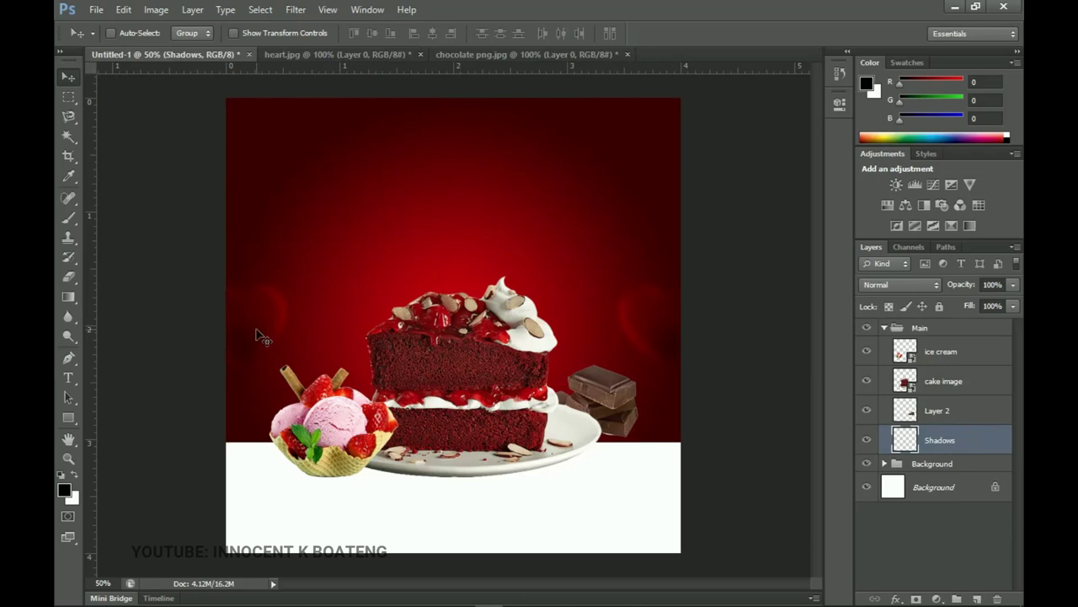
- Set the soft round Brush to 50 px for painting around the base of the ice cream and plate
key("b")
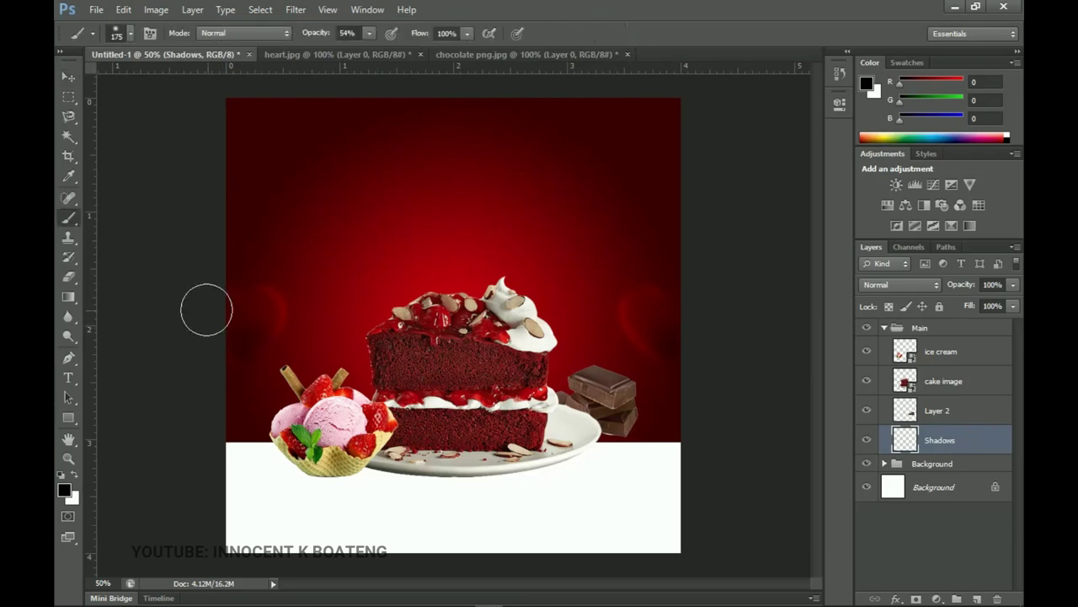
right_click(621, 392)
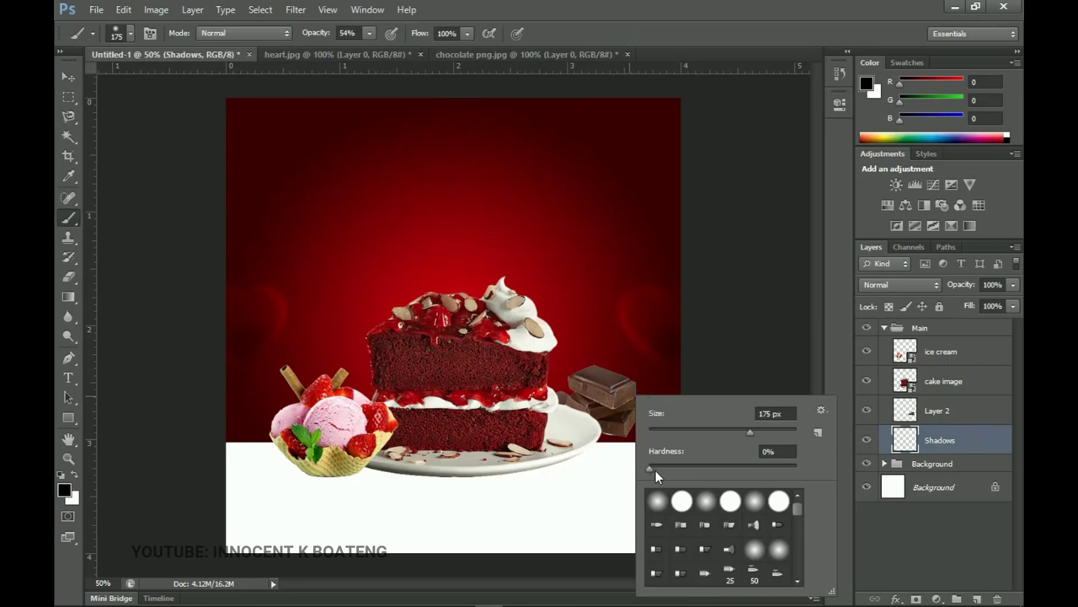
key("Return")
key("z")
left_click(396, 455)
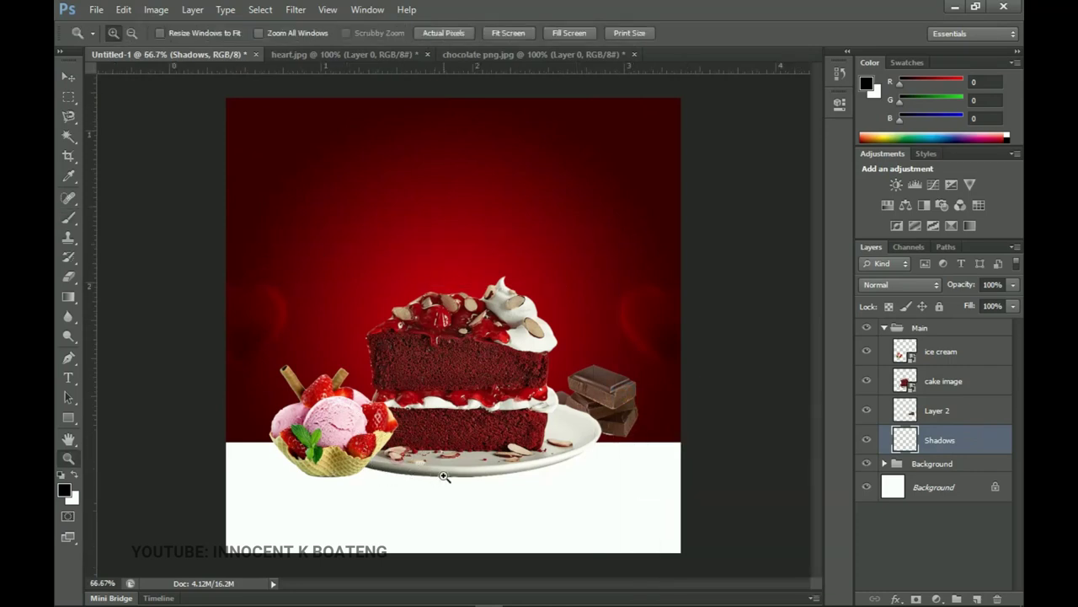
left_click(396, 456)
key("b")
left_click_drag(490, 428, 520, 281)
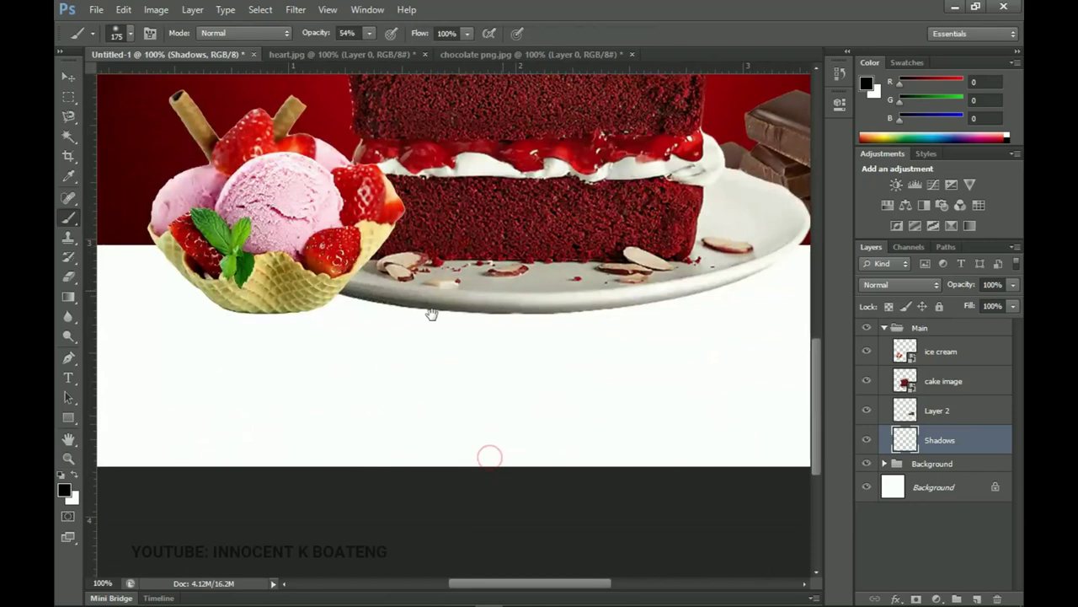
key("z")
left_click_drag(387, 312, 420, 361)
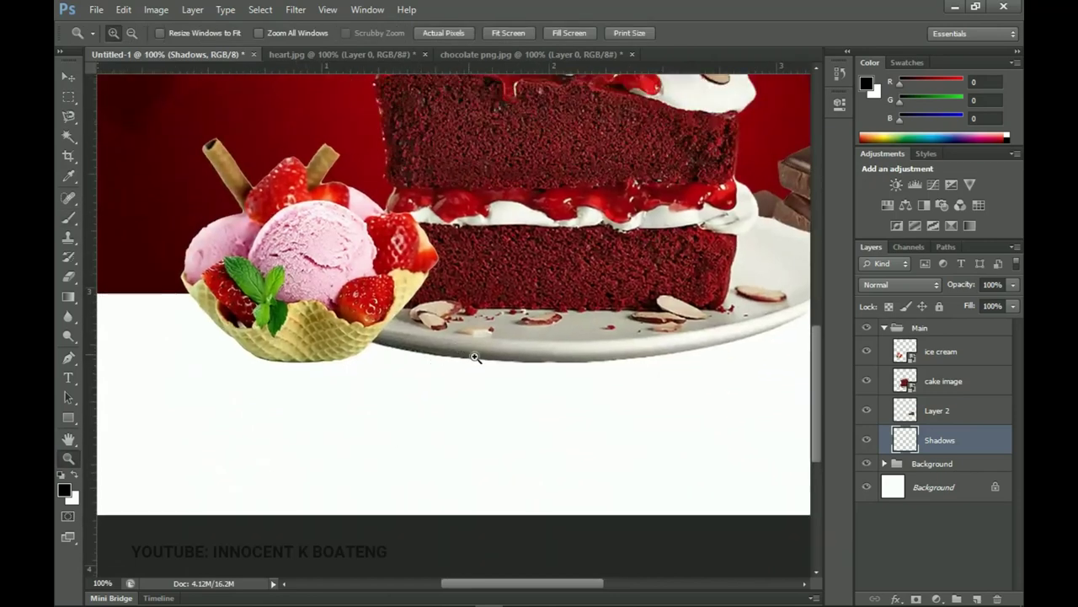
key("b")
right_click(517, 345)
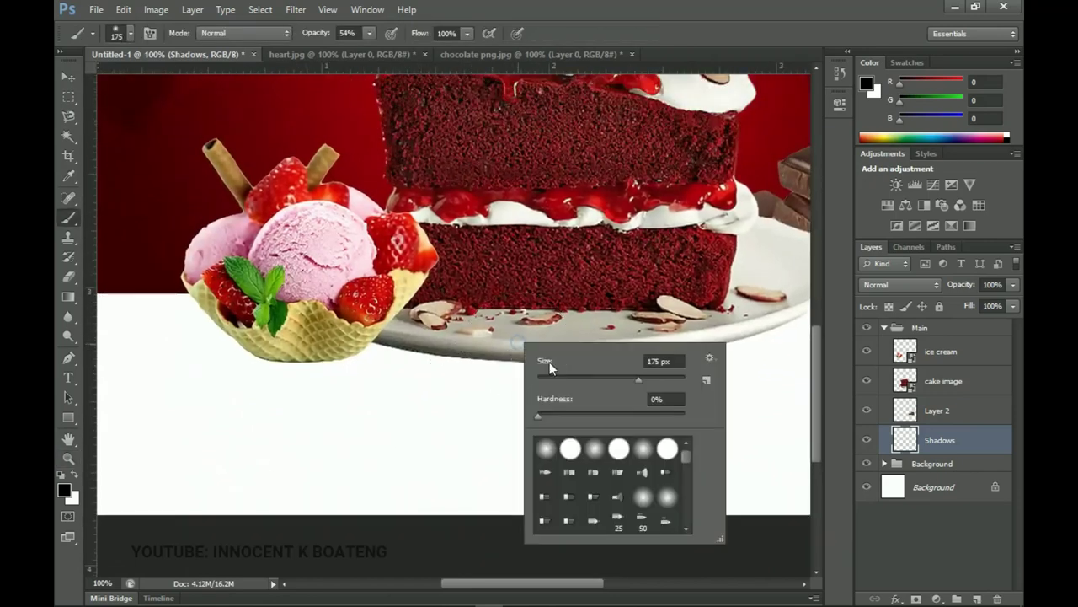
left_click(622, 378)
type("50")
key("Return")
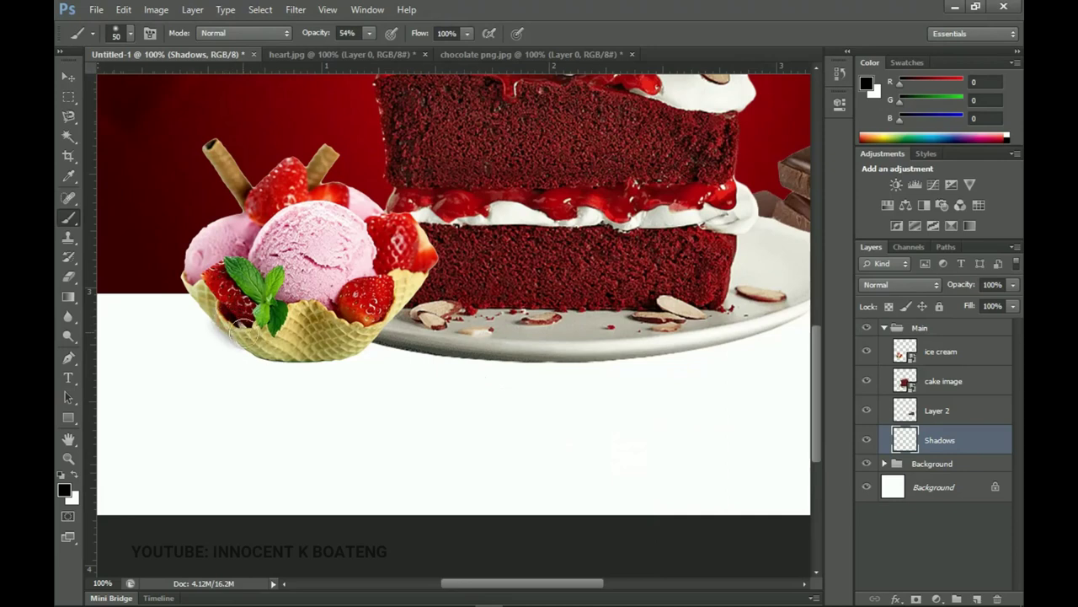
- Paint soft black shadows on the Shadows layer along the undersides of the ice cream bowl and cake plate
mouse_move(275, 348)
left_mouse_down()
mouse_move(307, 354)
mouse_move(353, 341)
mouse_move(344, 354)
mouse_move(364, 337)
mouse_move(440, 342)
mouse_move(450, 353)
mouse_move(404, 337)
mouse_move(421, 354)
mouse_move(642, 345)
mouse_move(631, 353)
mouse_move(362, 337)
left_mouse_up()
left_click(406, 379, "alt")
key("d")
left_click_drag(525, 396, 411, 439)
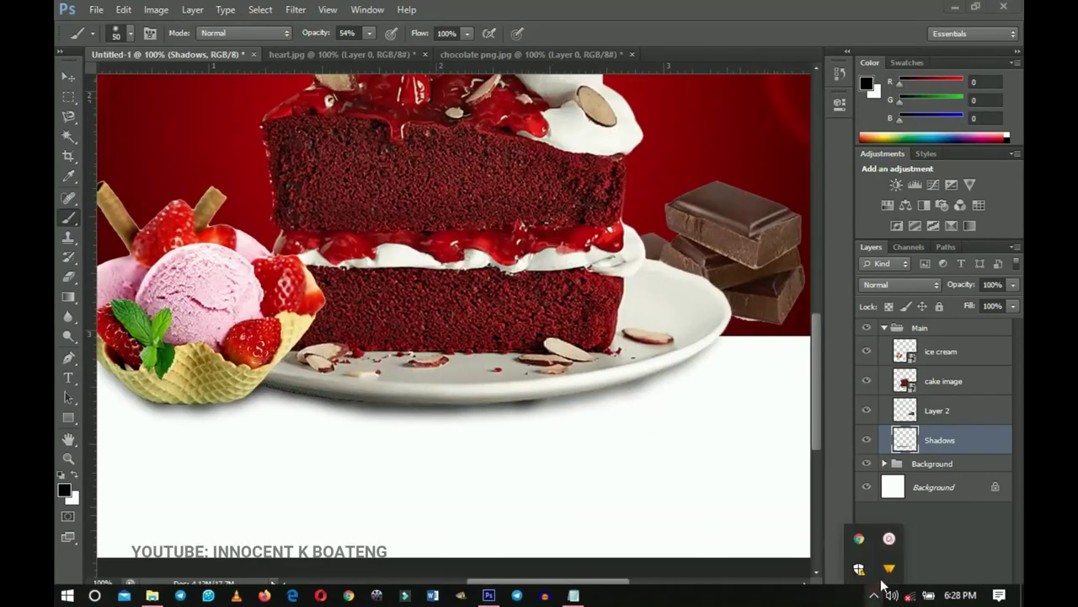
mouse_move(695, 341)
left_mouse_down()
mouse_move(648, 371)
mouse_move(245, 384)
mouse_move(202, 396)
left_mouse_up()
left_click_drag(440, 413, 471, 410)
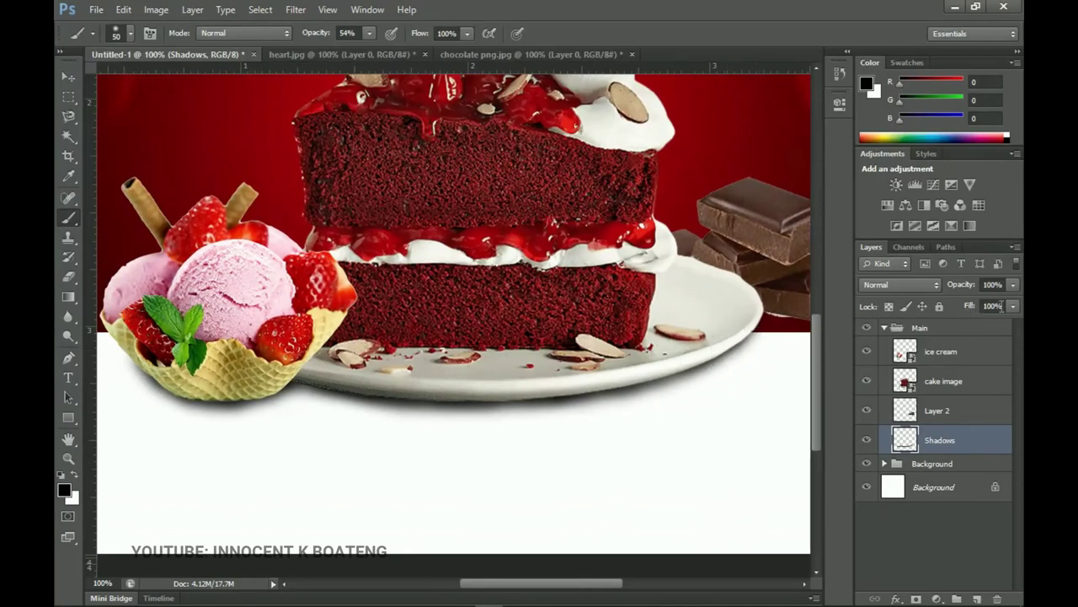
- Reduce the Shadows layer's opacity to 76%
left_click_drag(957, 286, 935, 289)
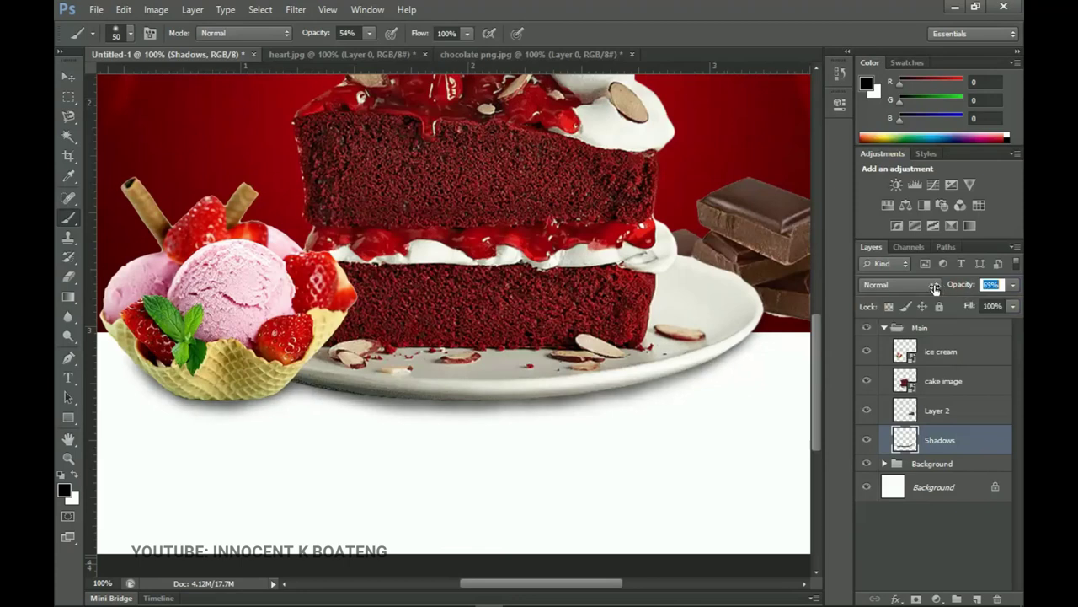
key("z")
key("ctrl+0")
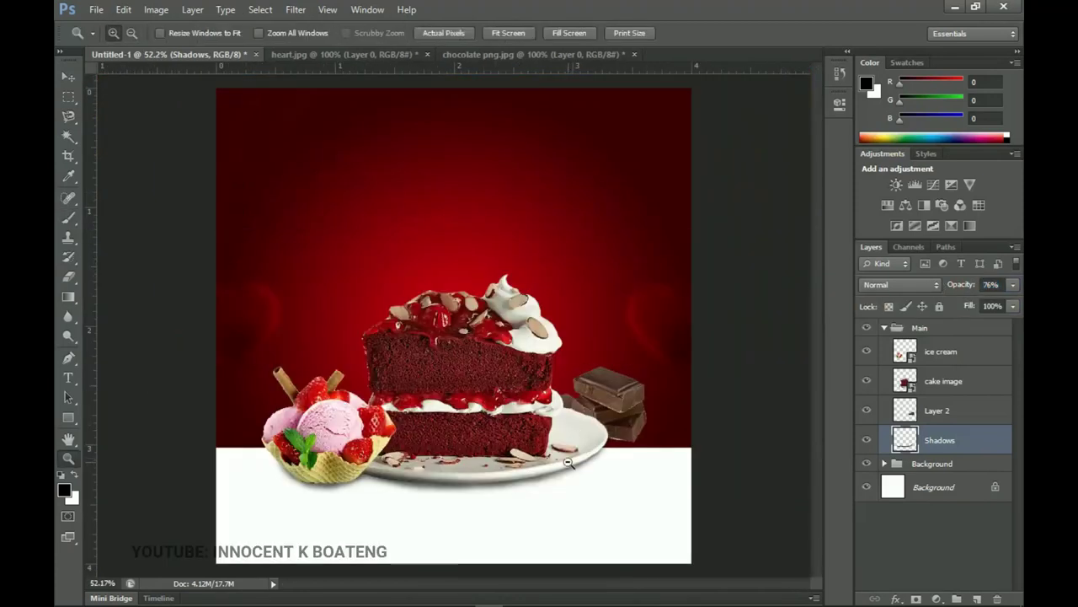
- Collapse the Main group and toggle its visibility off and on to check the composition
left_click(883, 329)
left_click(867, 328)
left_click(867, 328)
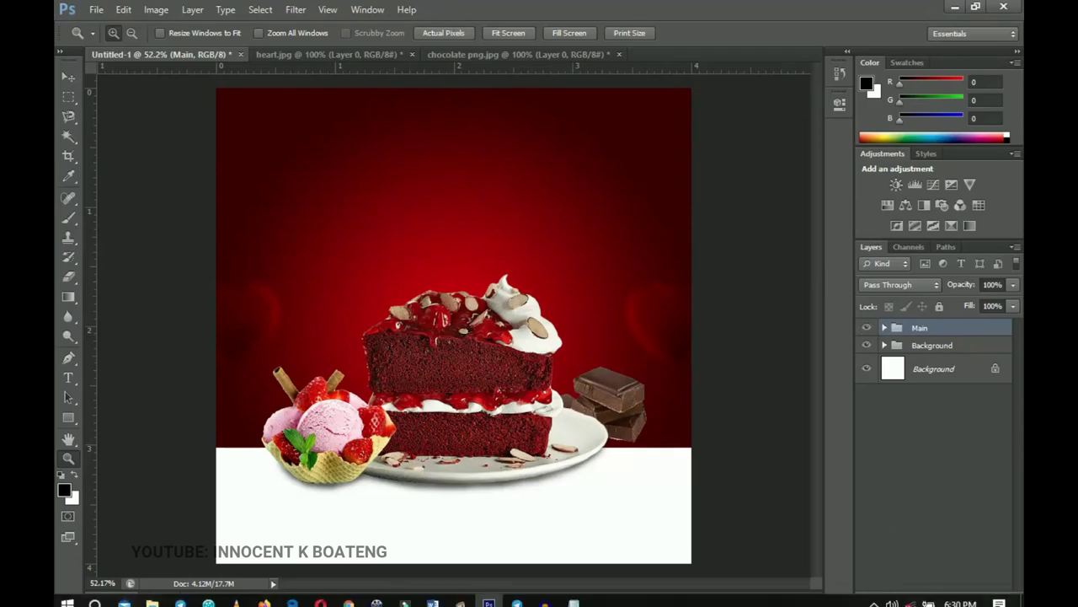
- Switch to Notepad, copy the SIR INNOCENT CAKES and location lines, and return to Photoshop
left_click(573, 594)
left_click_drag(739, 207, 598, 184)
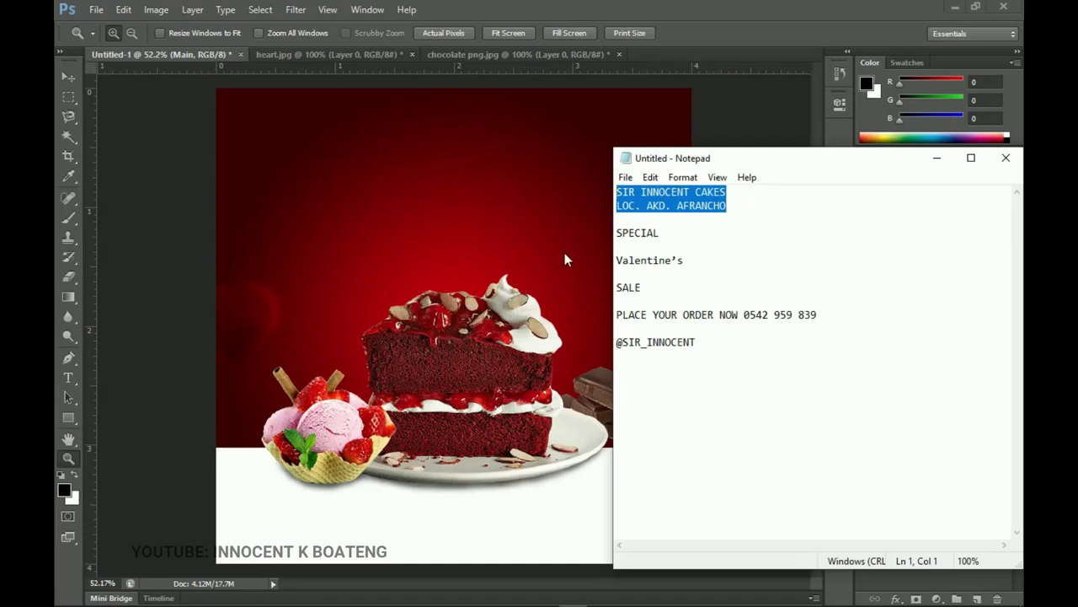
left_click(936, 158)
- Activate the Type tool and set its font to SF UI Display
key("b")
left_click(74, 373)
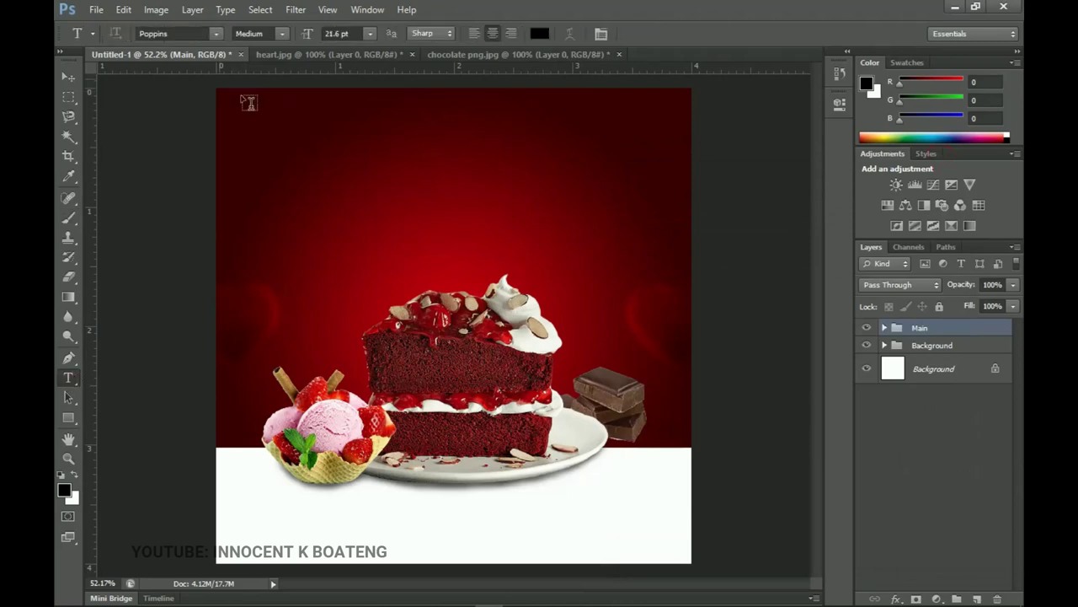
type("salopiot")
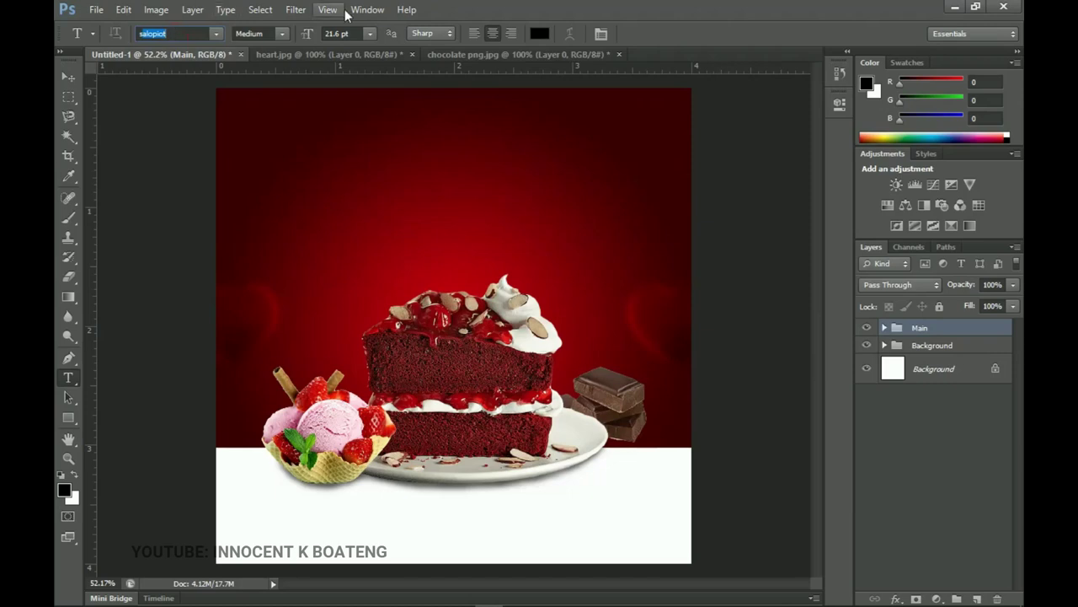
left_click(216, 32)
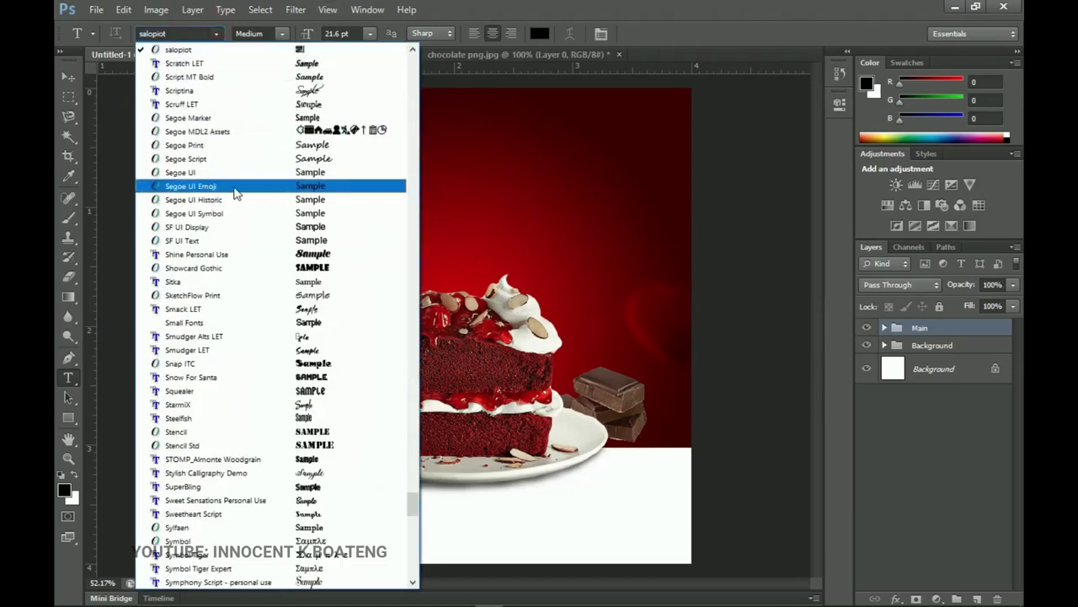
left_click(223, 227)
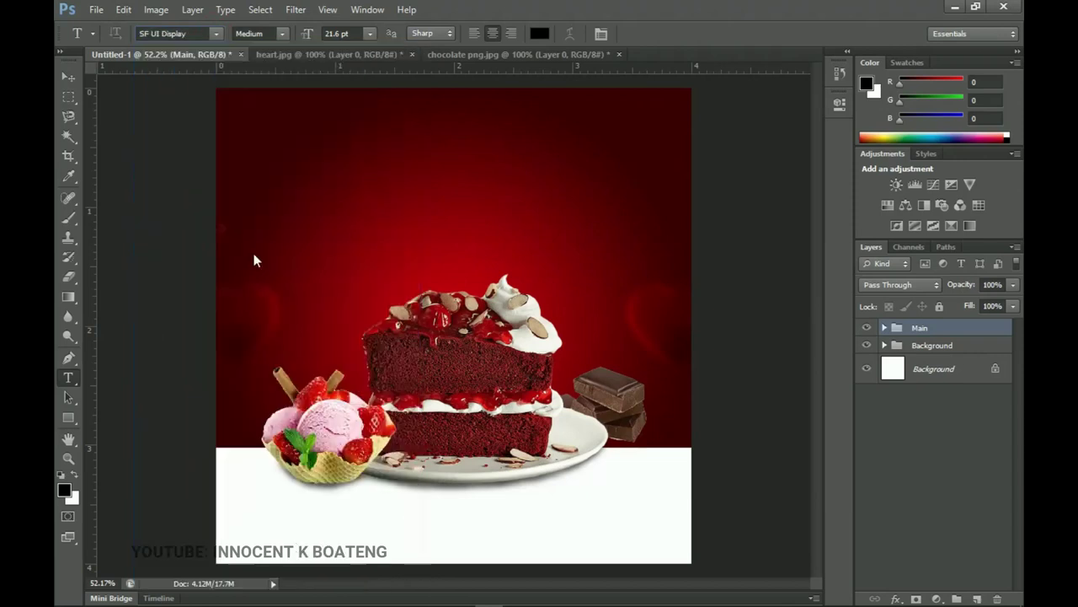
- Paste the SIR INNOCENT CAKES and location lines as text above the cake and colour them white (ffffff)
left_click(401, 158)
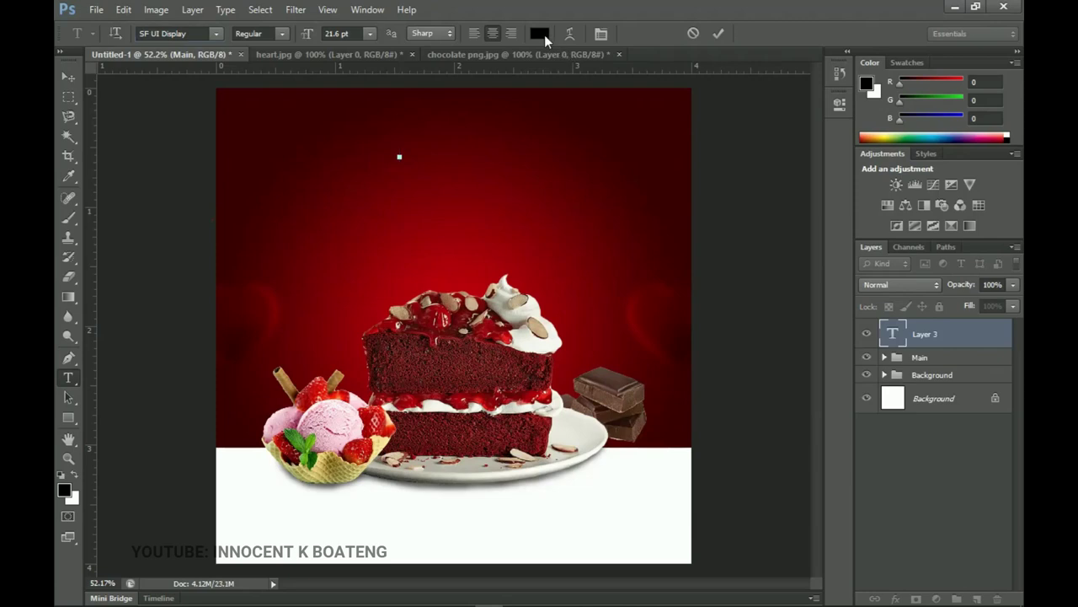
type("SIR INNOCENT CAKES LOC: AKD AFRANCHO")
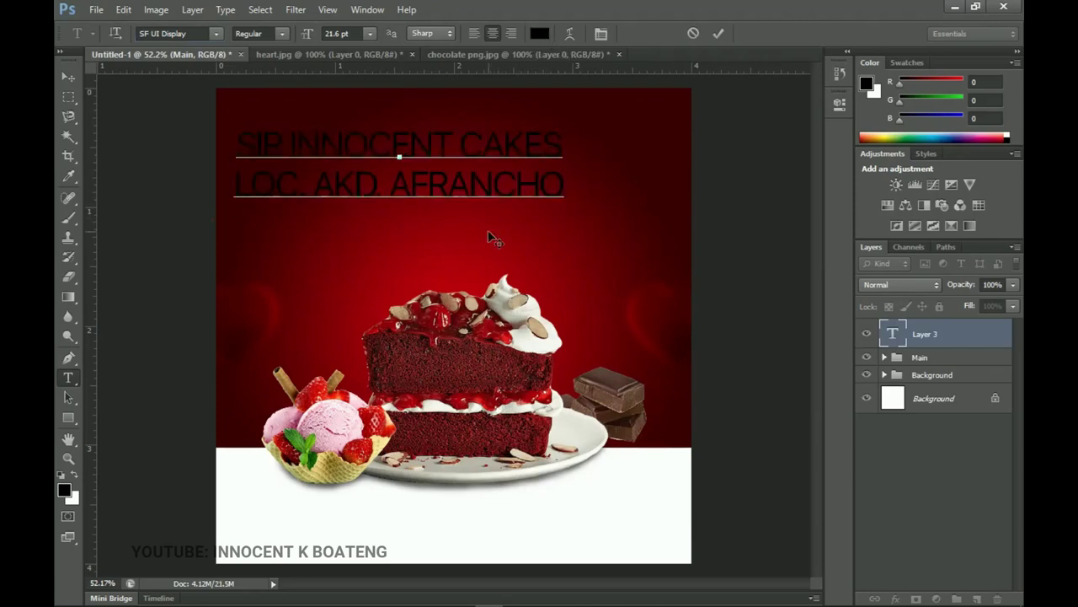
key("ctrl+a")
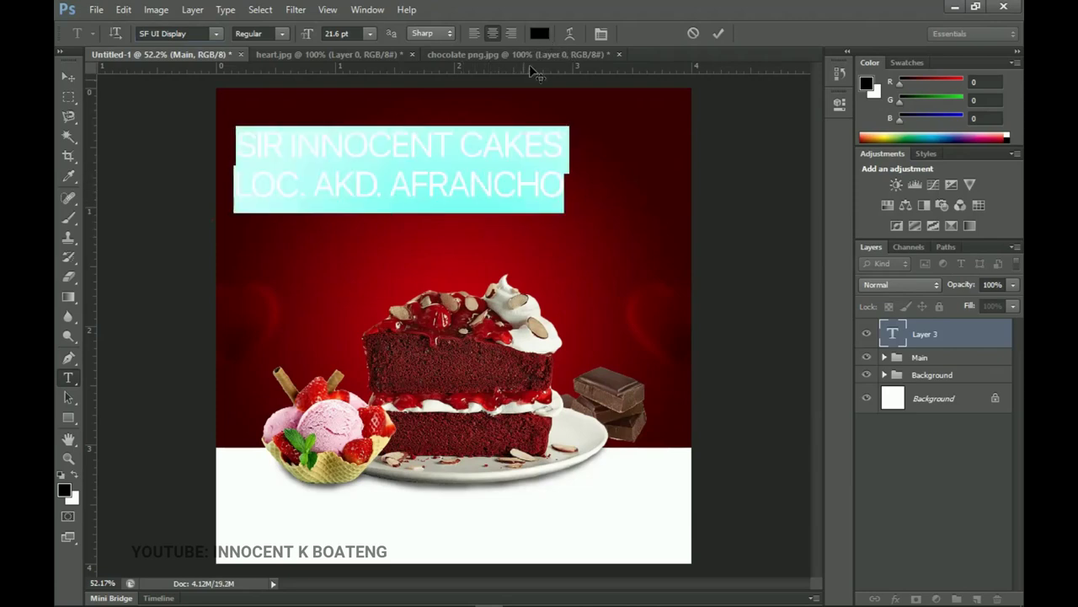
left_click(539, 33)
left_click_drag(637, 326, 581, 252)
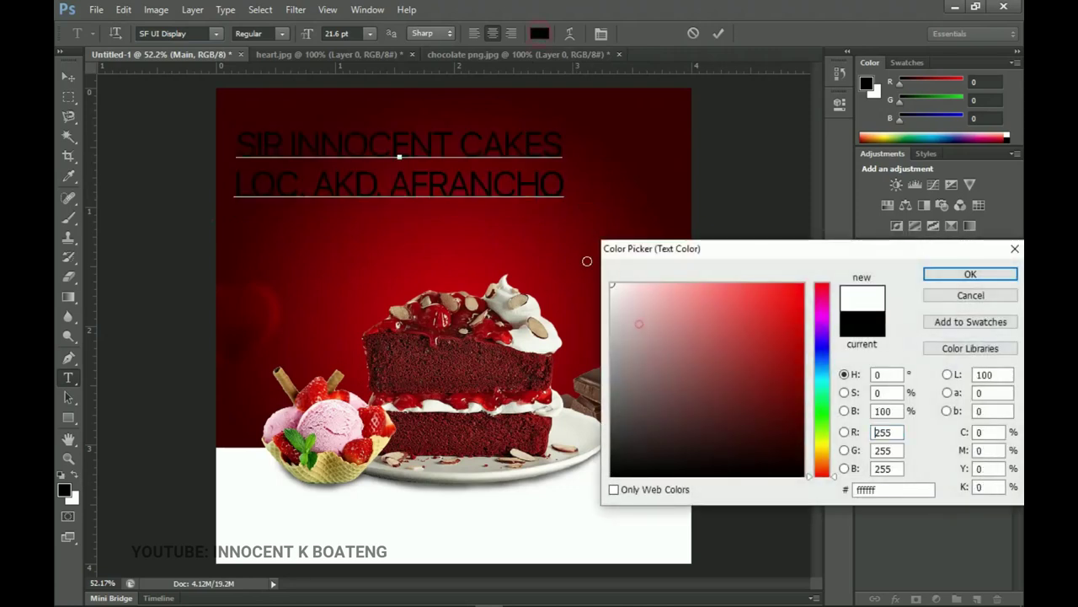
left_click(970, 274)
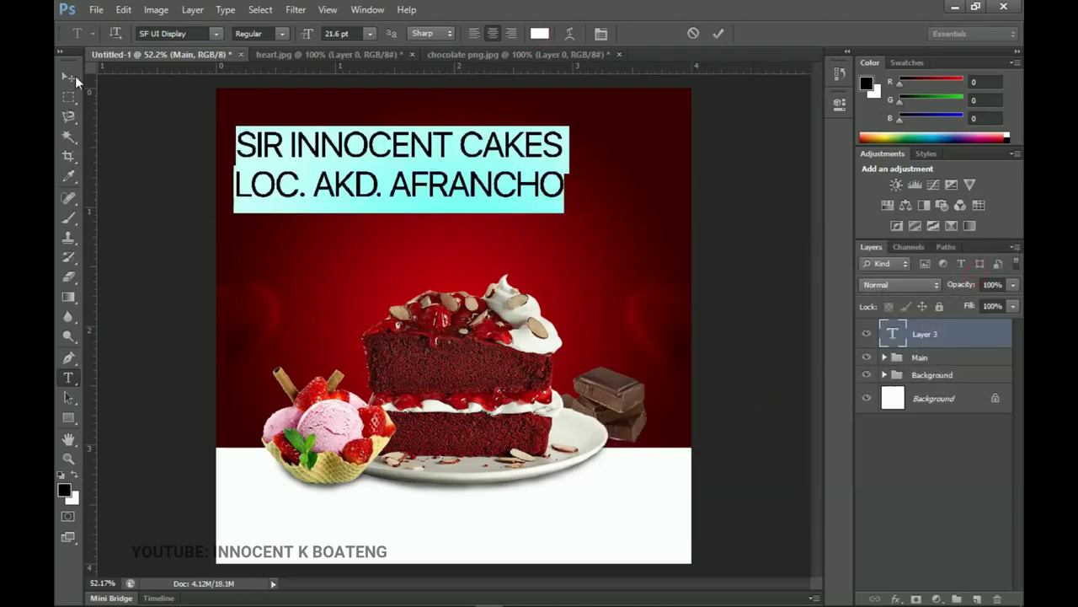
- Scale the business name and location text down to about 36% of its size
left_click(67, 76)
key("ctrl+t")
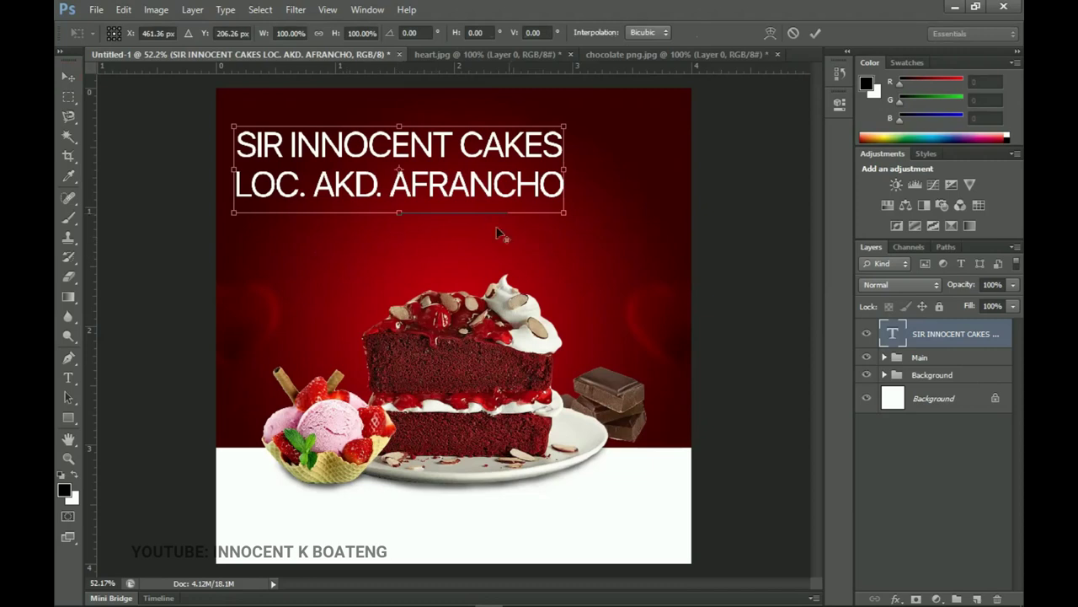
left_click_drag(561, 213, 458, 185)
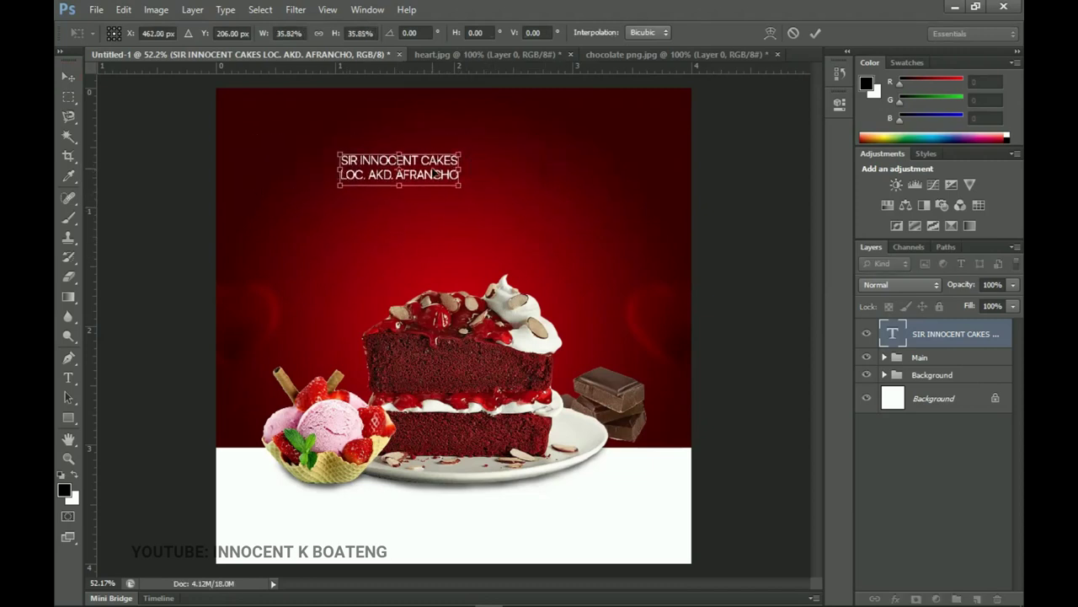
key("Return")
- Centre the business name and location text horizontally on the canvas and move it up near the flyer's top edge
key("ctrl+a")
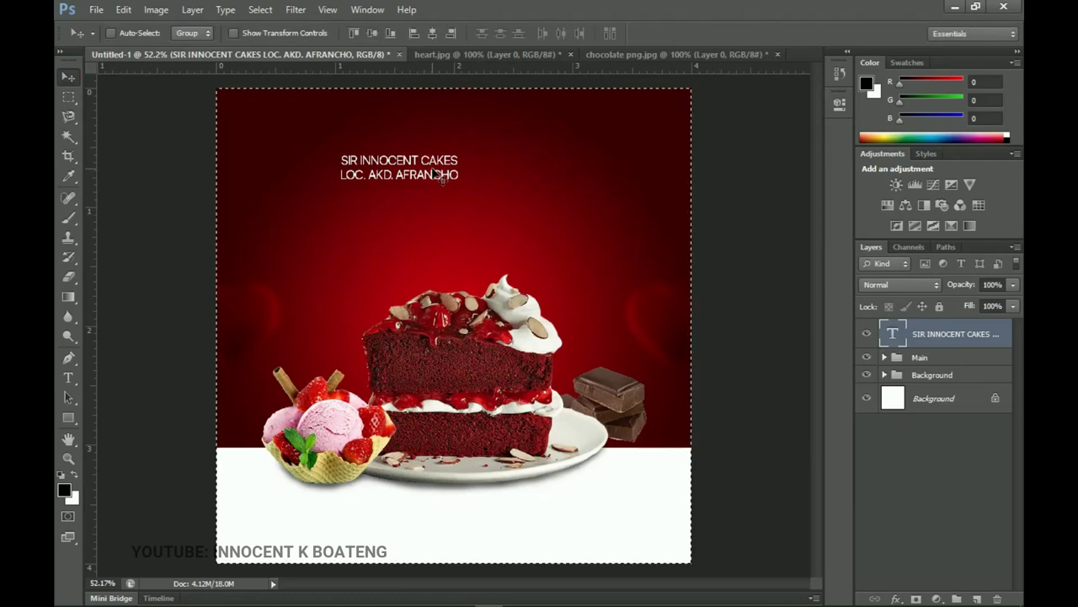
left_click(434, 31)
key("ctrl+d")
left_click_drag(530, 278, 517, 195)
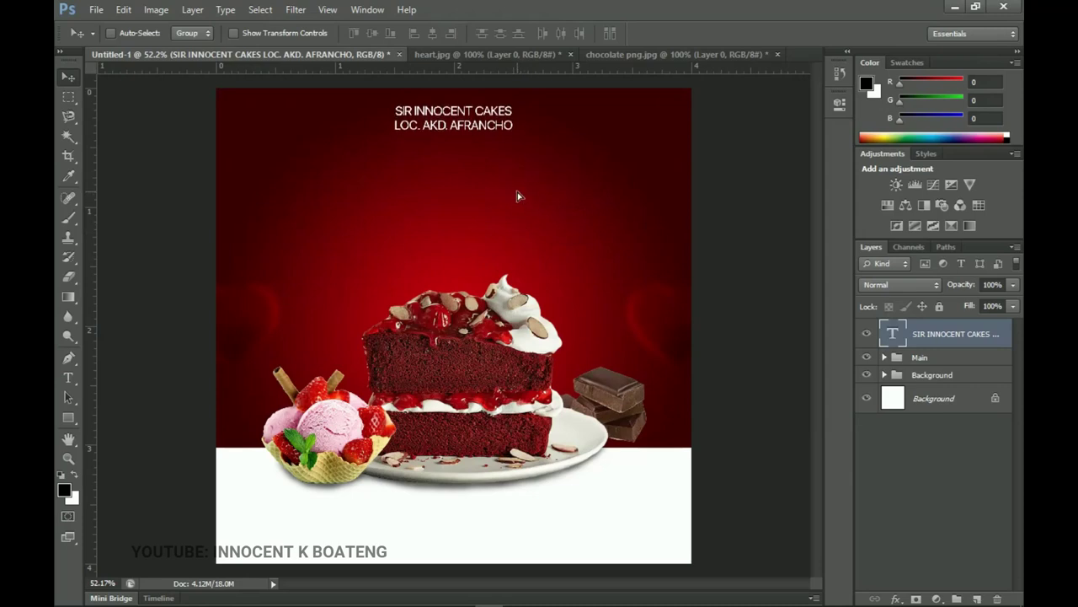
key("z")
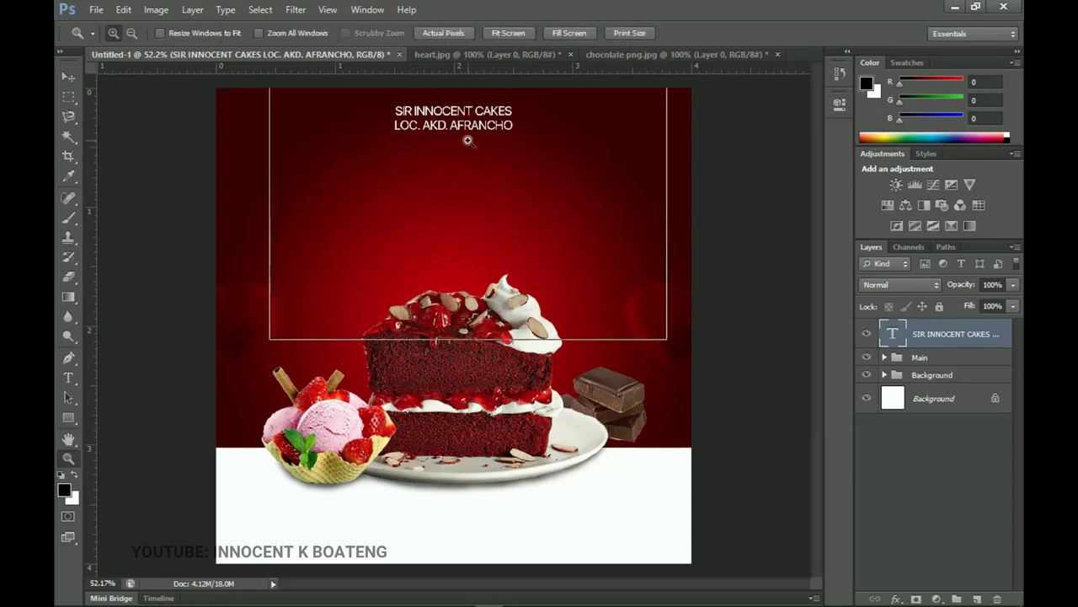
left_click(470, 140)
left_click(478, 123)
left_click_drag(497, 202, 493, 148)
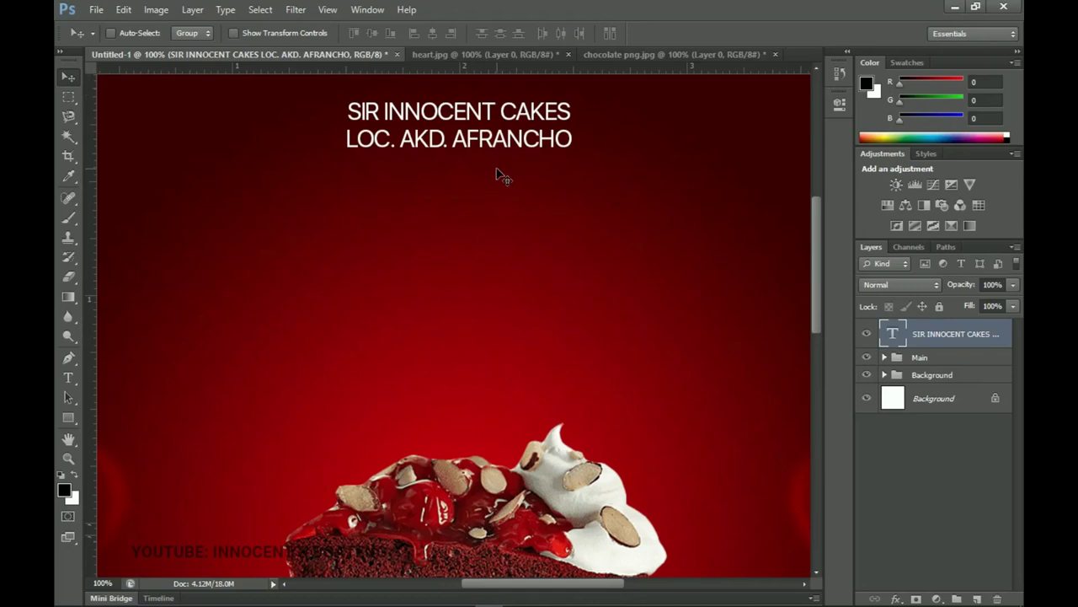
scroll(497, 181, "down", 2)
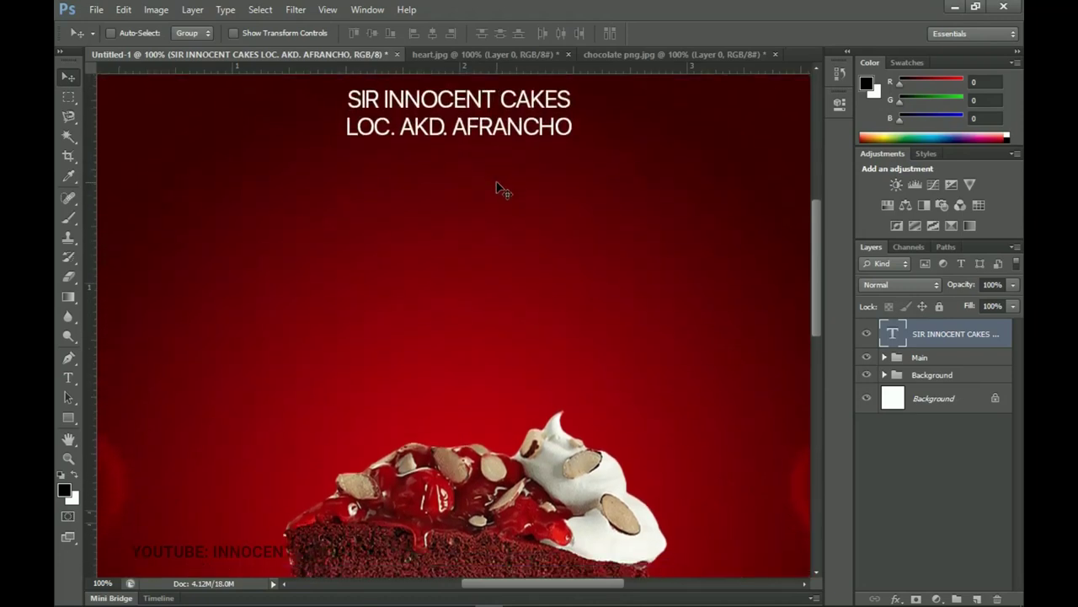
- Duplicate the business name and location text and place the copy directly below the original, keeping it horizontally aligned
scroll(496, 183, "up", 3)
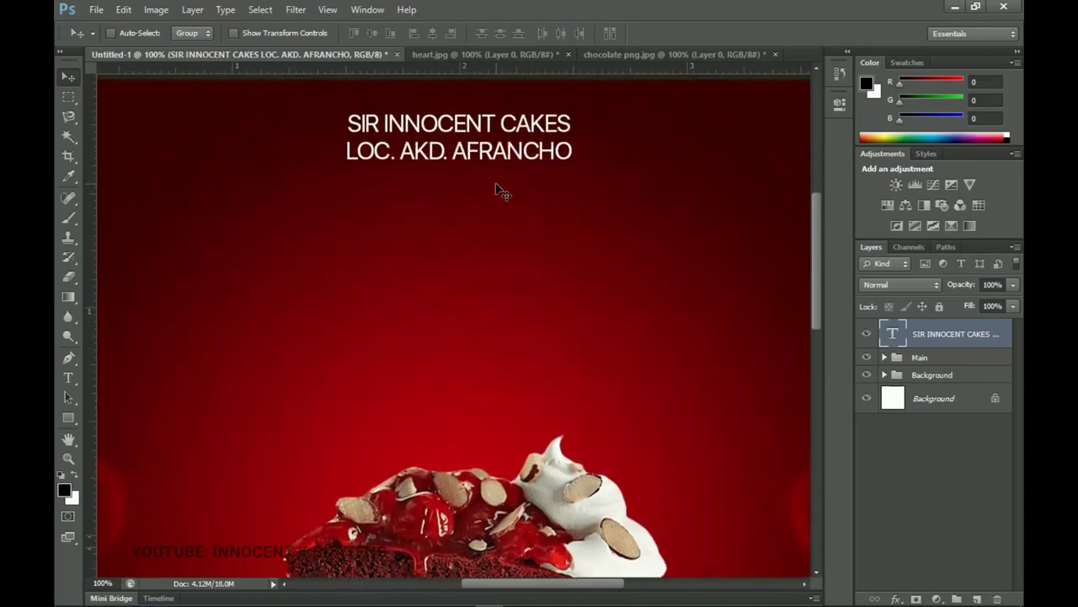
key("ctrl+j")
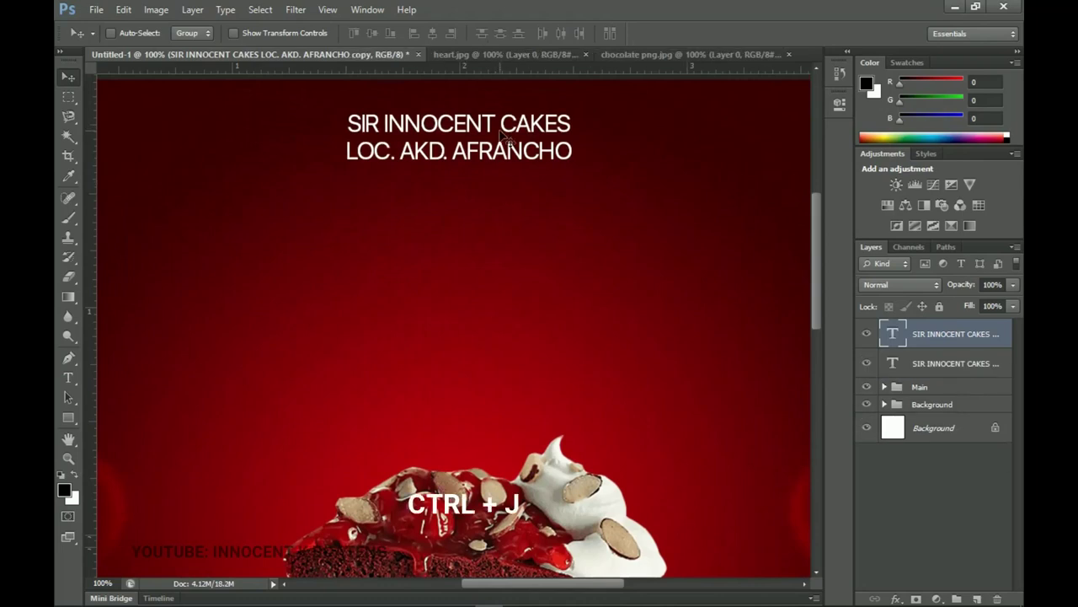
left_click_drag(501, 132, 511, 240)
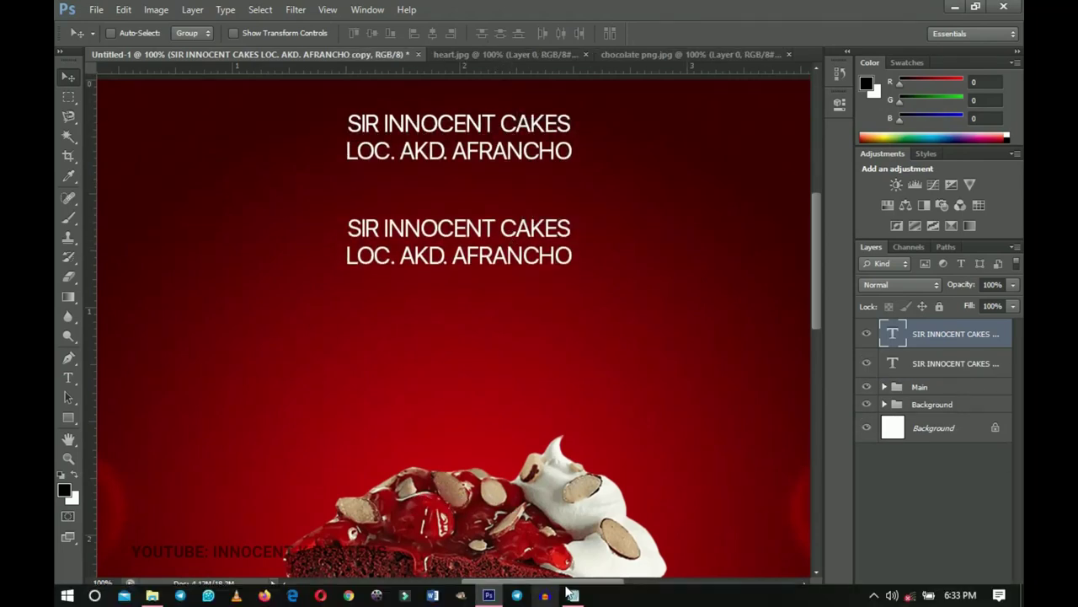
- Replace the wording of the lower business name copy with SPECIAL from the Notepad notes
left_click(573, 595)
left_click_drag(660, 233, 602, 228)
left_click(511, 244)
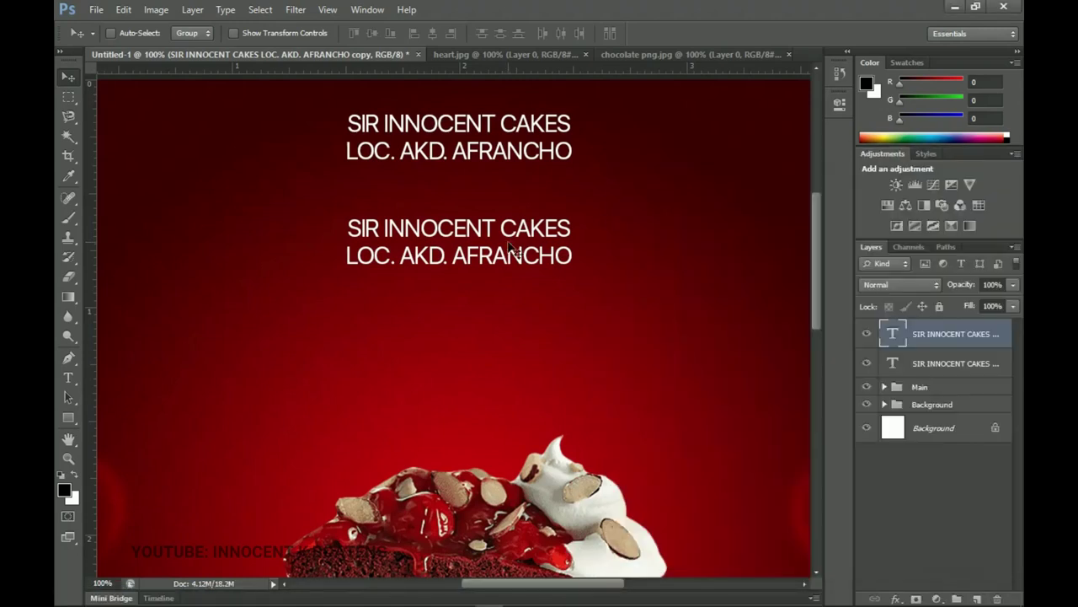
key("t")
left_click(465, 252)
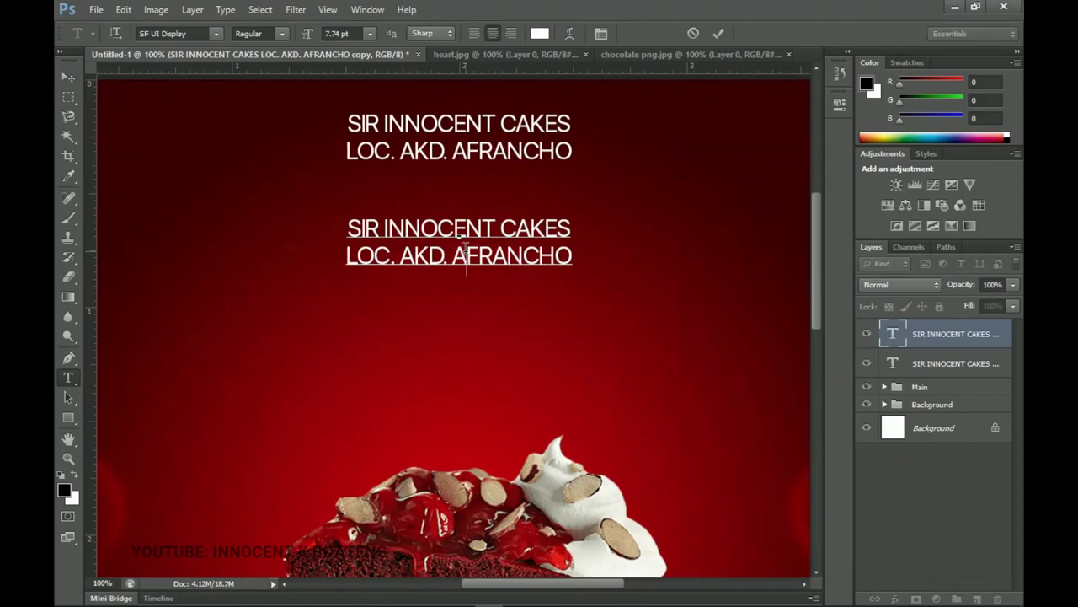
key("ctrl+a")
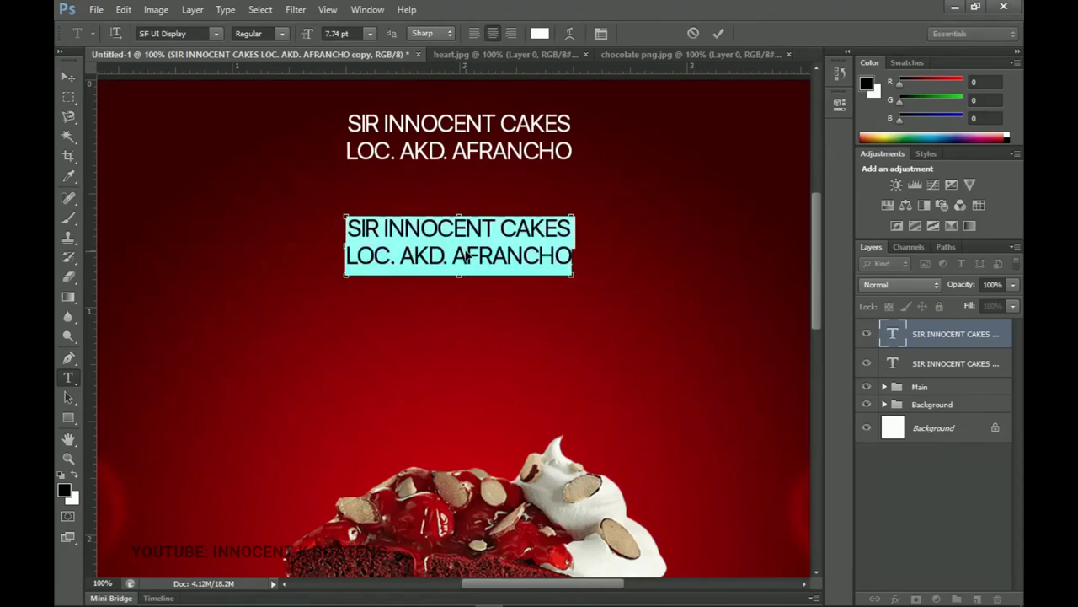
type("SPECIAL")
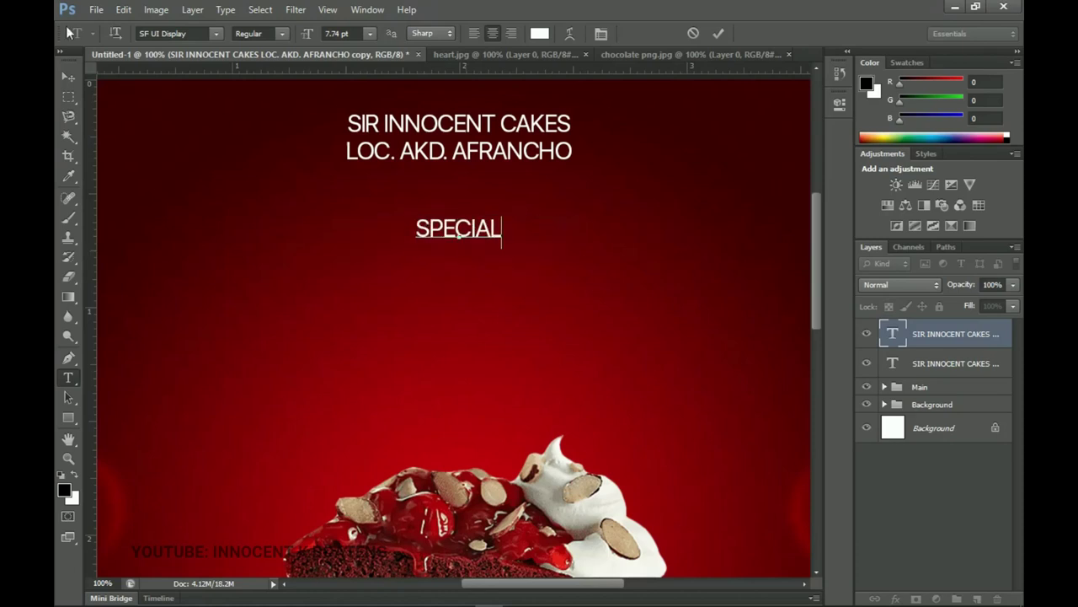
left_click(61, 80)
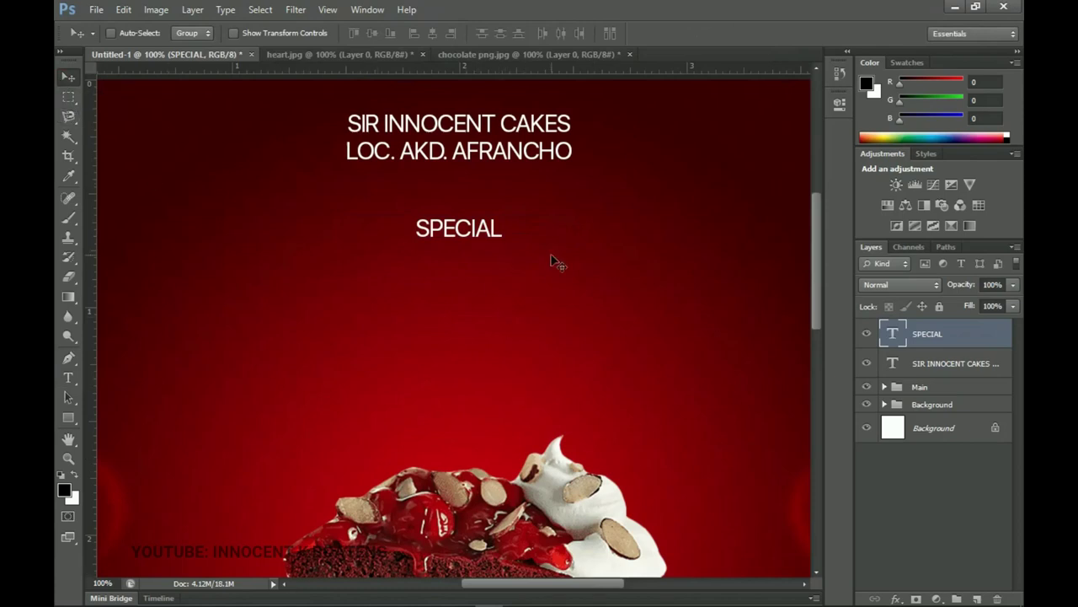
- Duplicate the SPECIAL text just below itself and replace the copy's wording with Valentine's from the Notepad notes
key("ctrl+j")
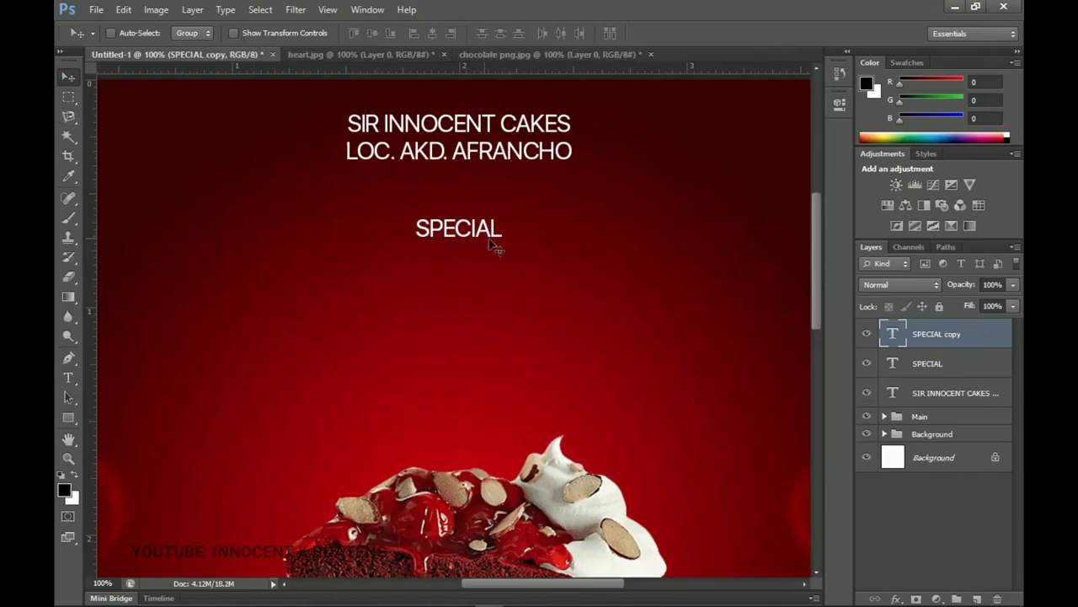
left_click_drag(481, 242, 475, 280)
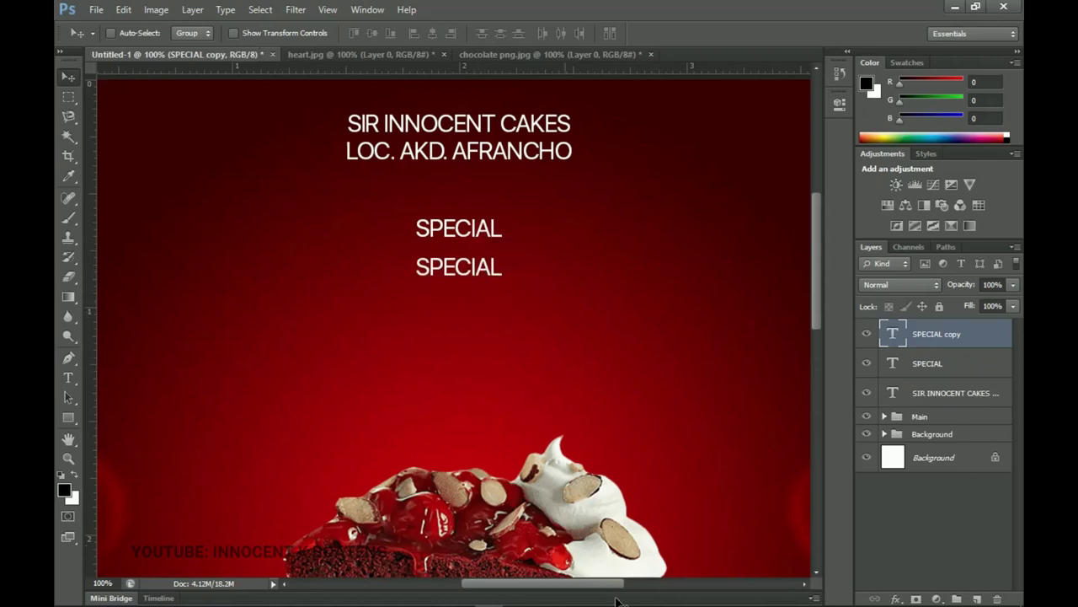
left_click(573, 594)
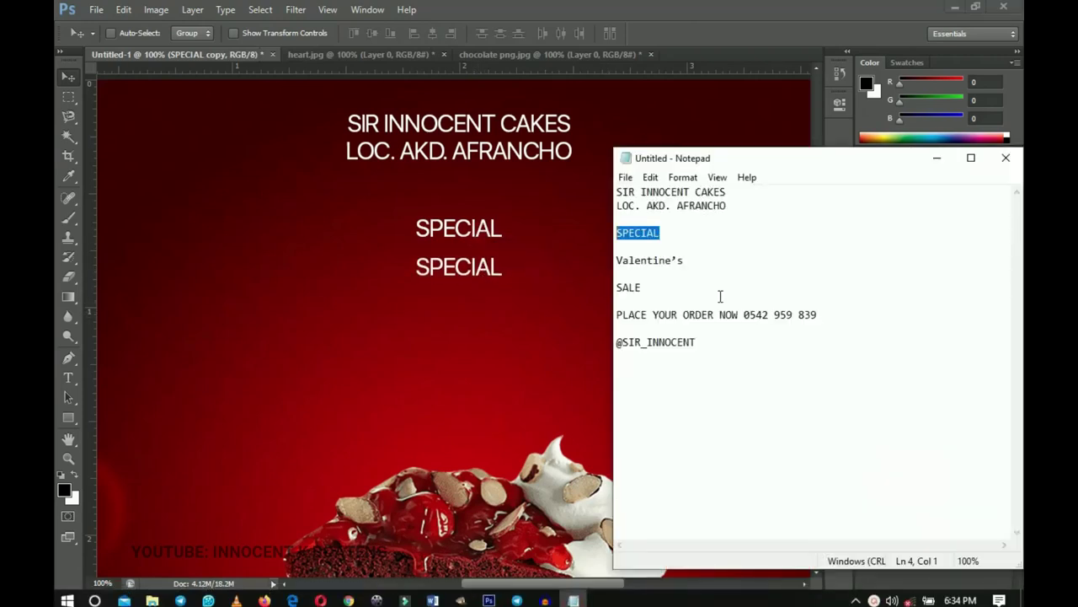
left_click_drag(698, 263, 614, 262)
key("ctrl+c")
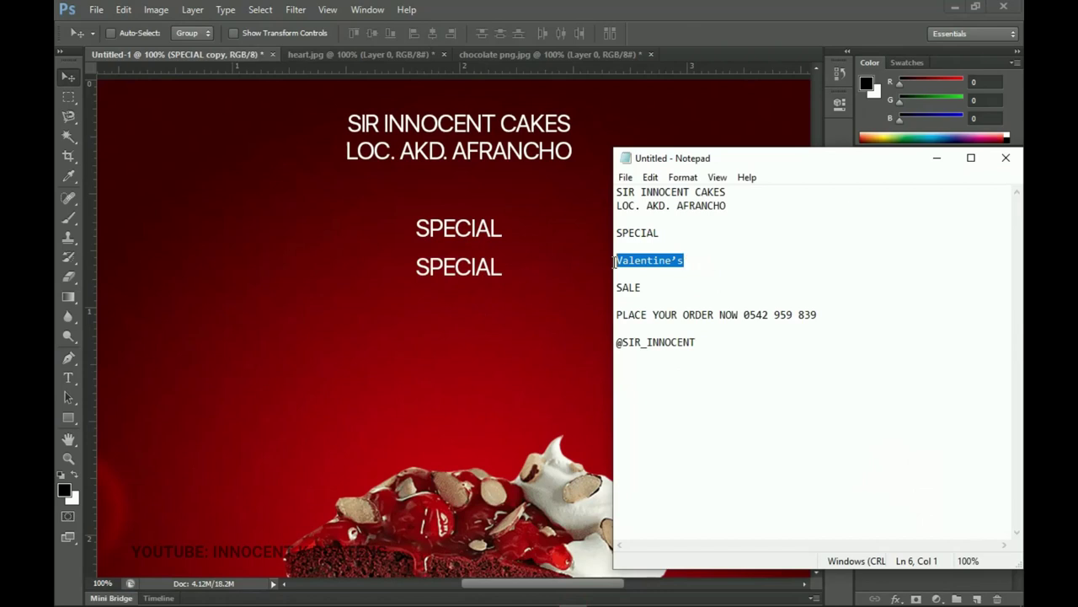
left_click(523, 256)
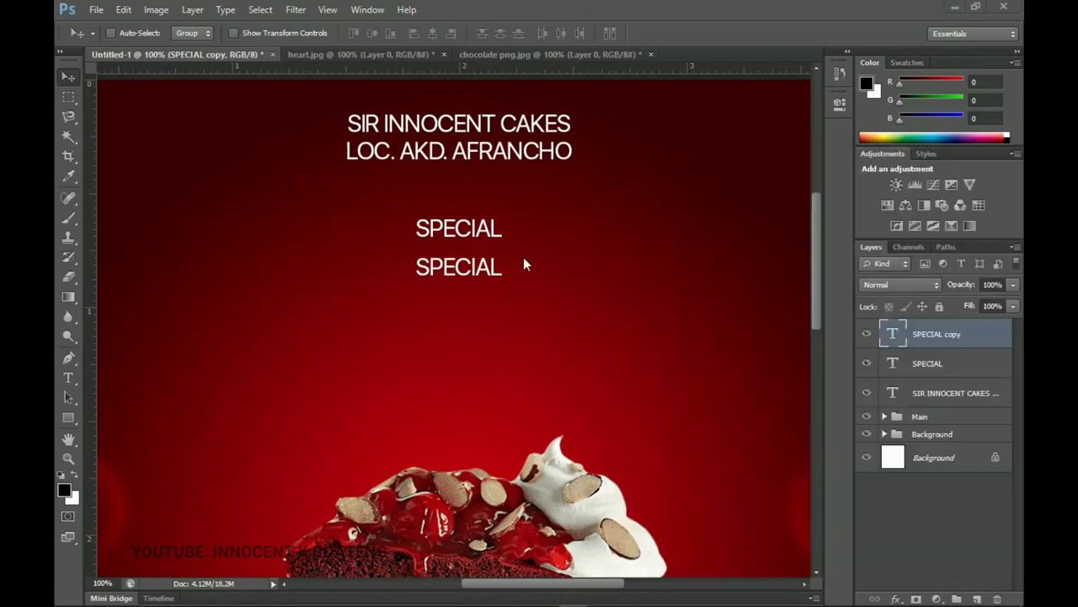
key("t")
left_click(466, 269)
key("ctrl+a")
key("ctrl+v")
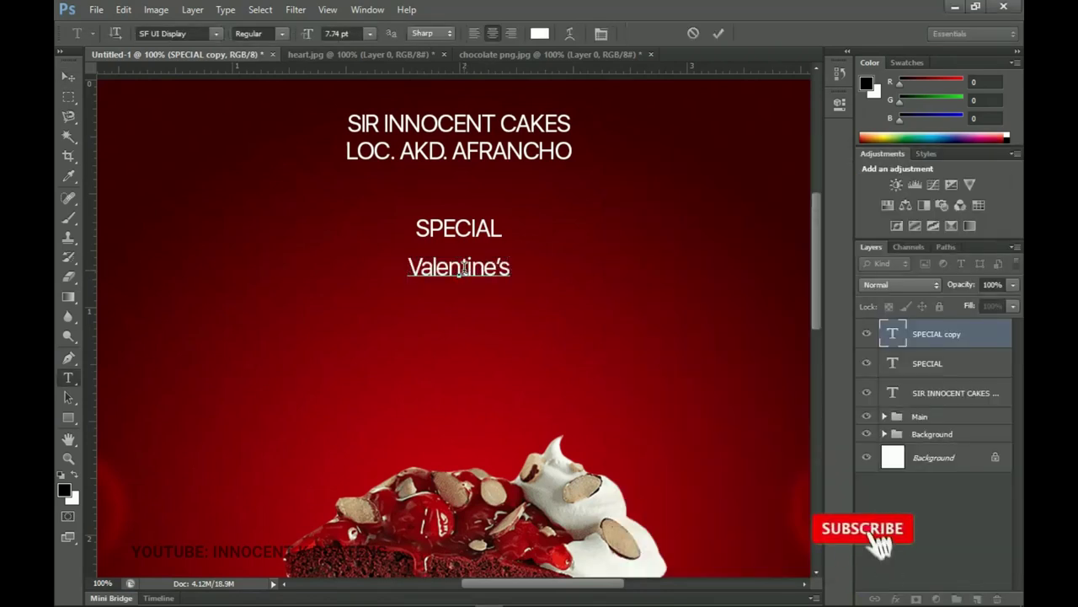
- Set the Valentine's text in the I Found My Vale... font with its tracking at 0
key("ctrl+a")
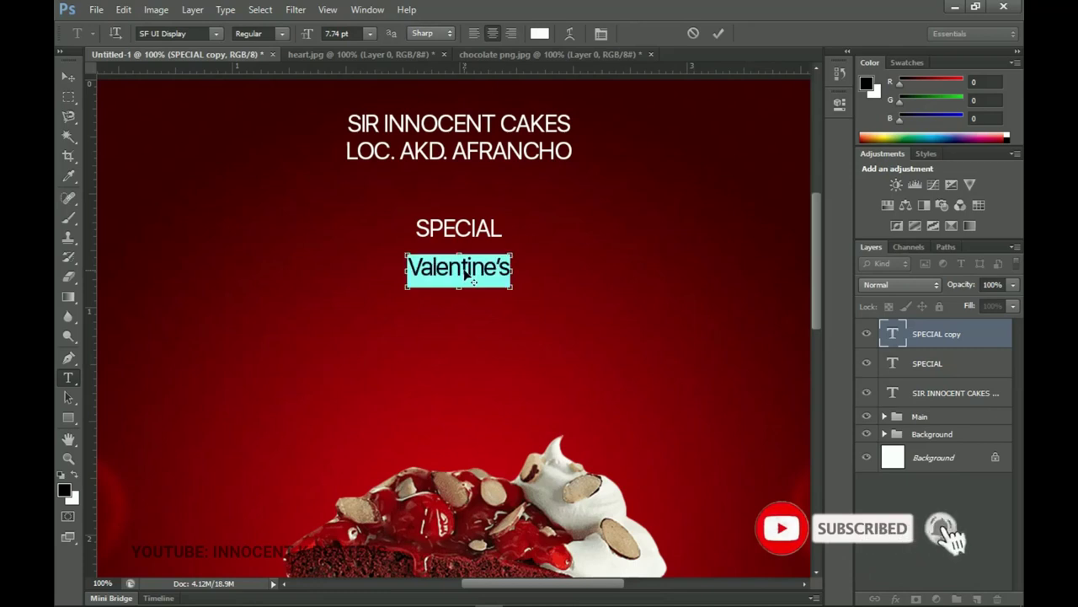
left_click(184, 32)
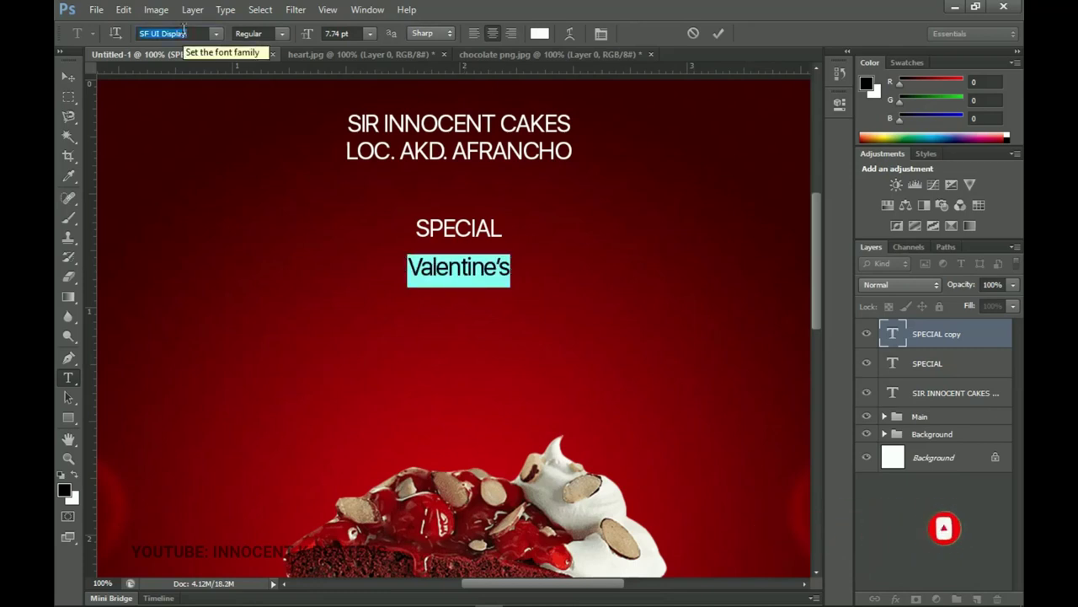
type("I Found My Vale...")
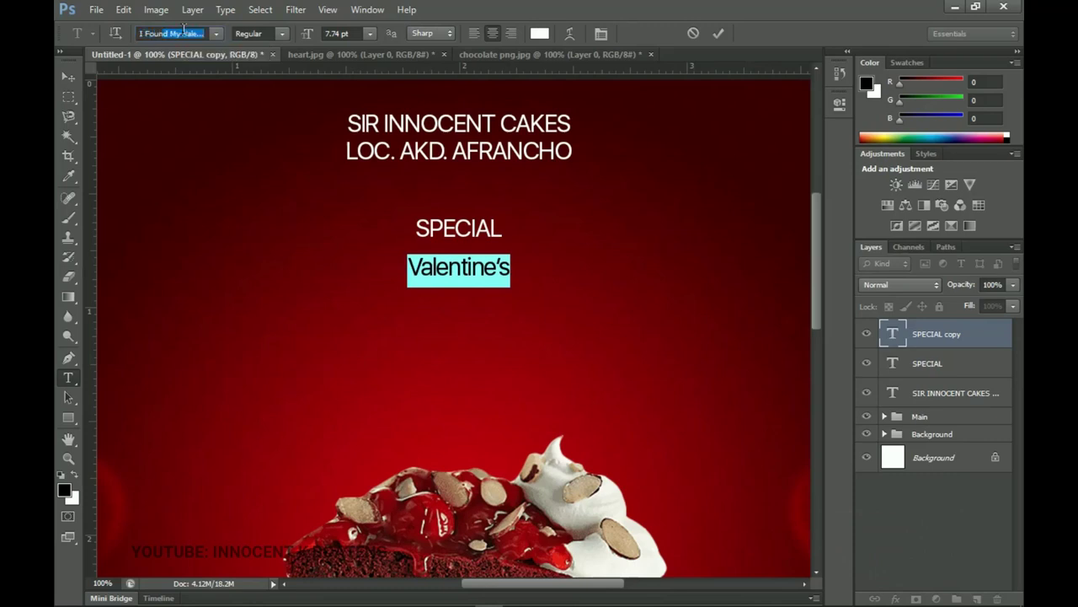
key("Return")
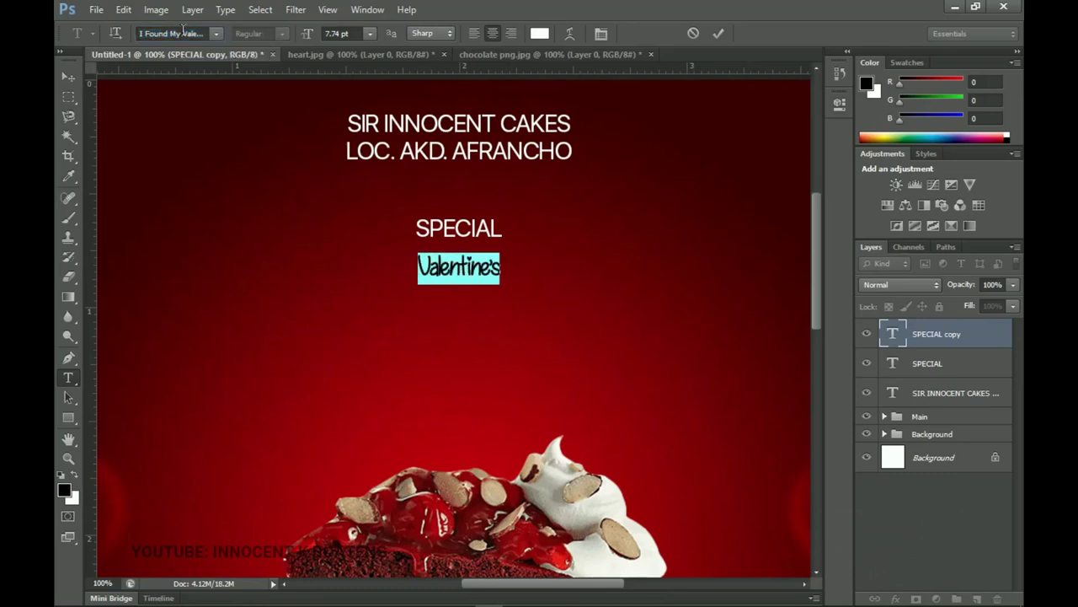
left_click(602, 35)
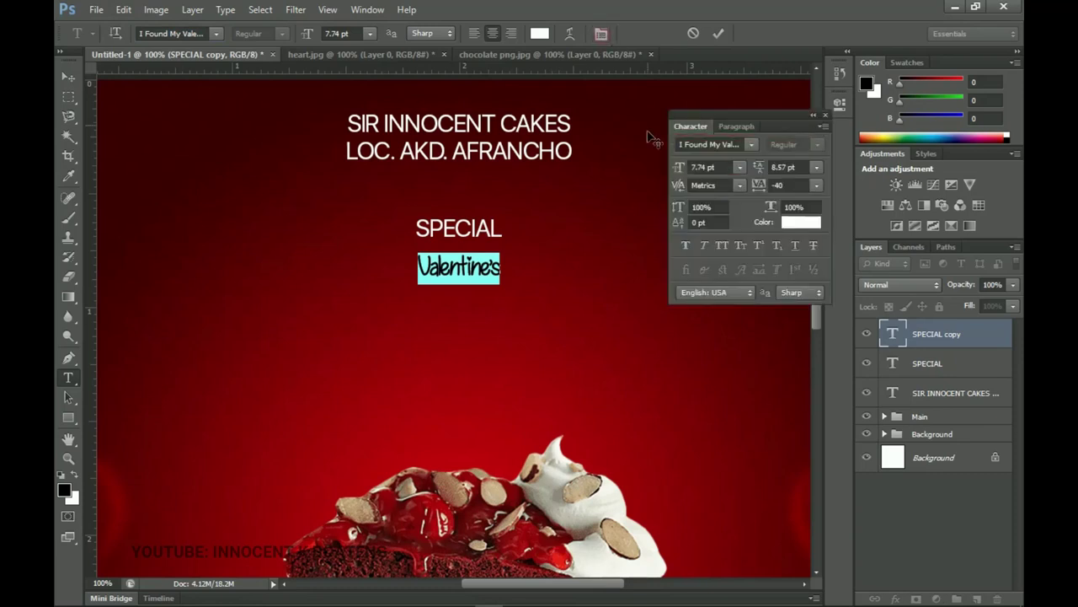
left_click(794, 185)
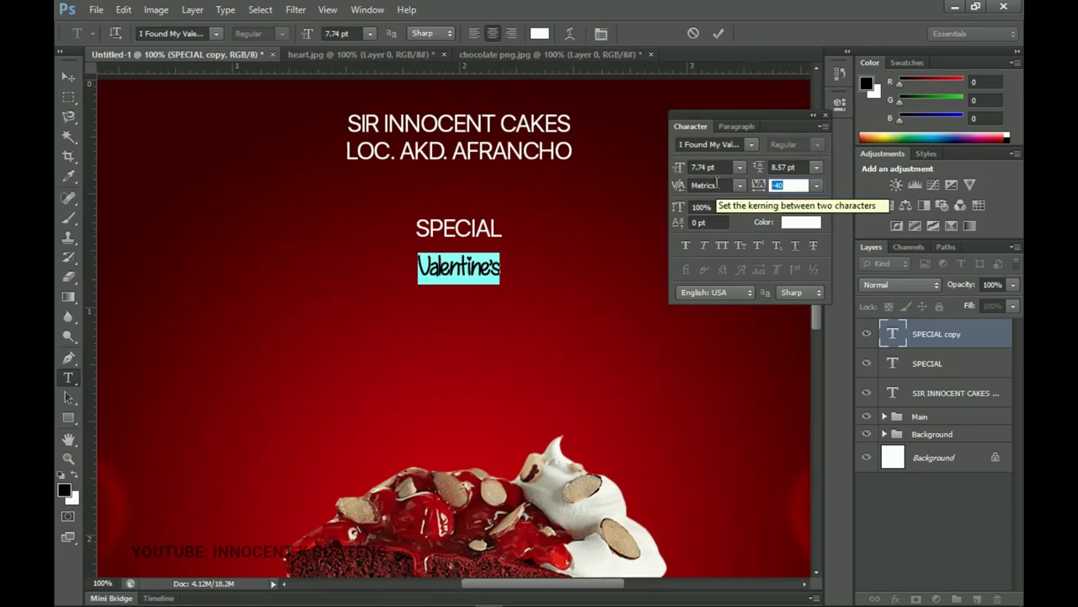
type("0")
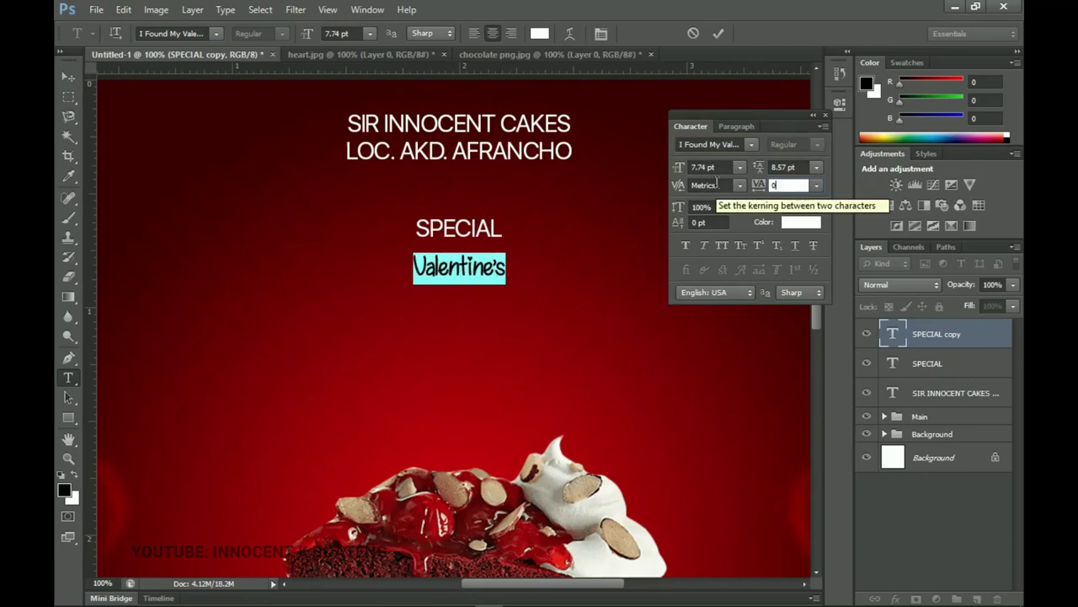
left_click(69, 77)
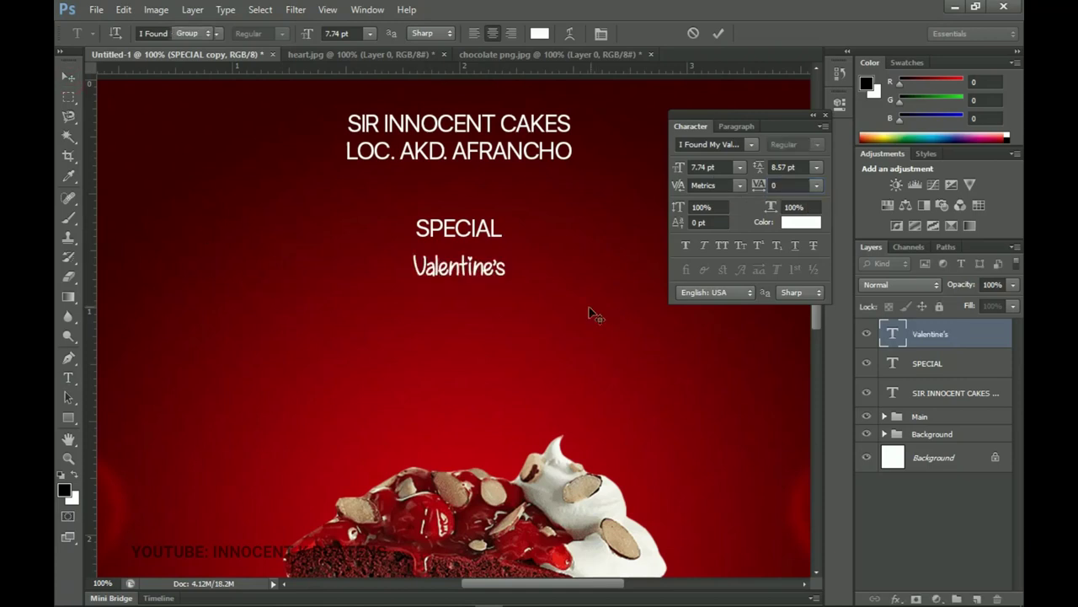
- Enlarge the Valentine's text to about 386% around its centre and move it down to sit just below SPECIAL
key("ctrl+t")
left_click_drag(515, 291, 637, 334)
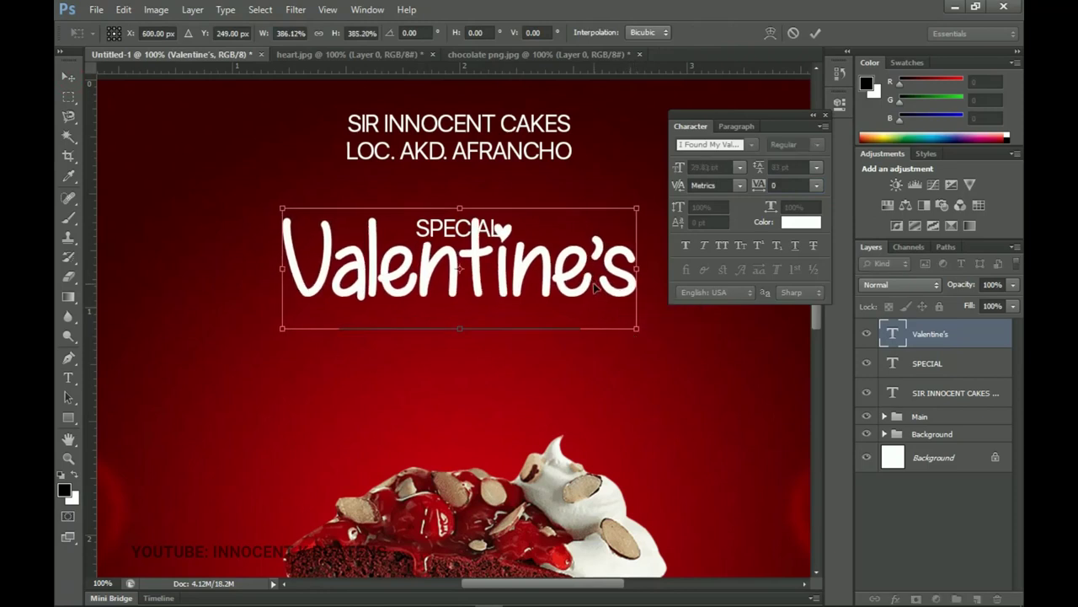
key("Return")
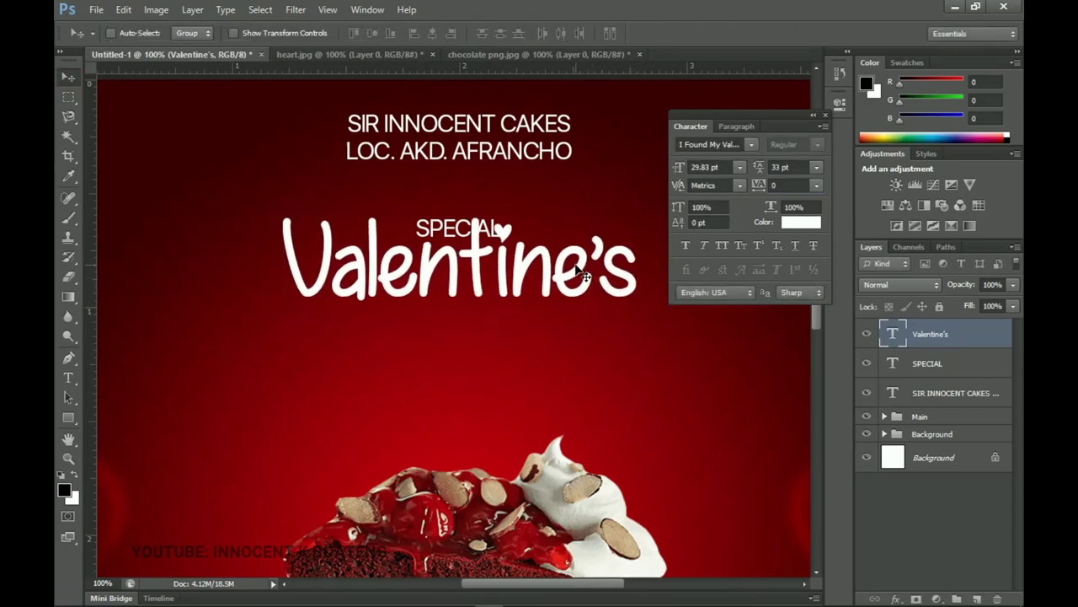
left_click_drag(580, 273, 575, 299)
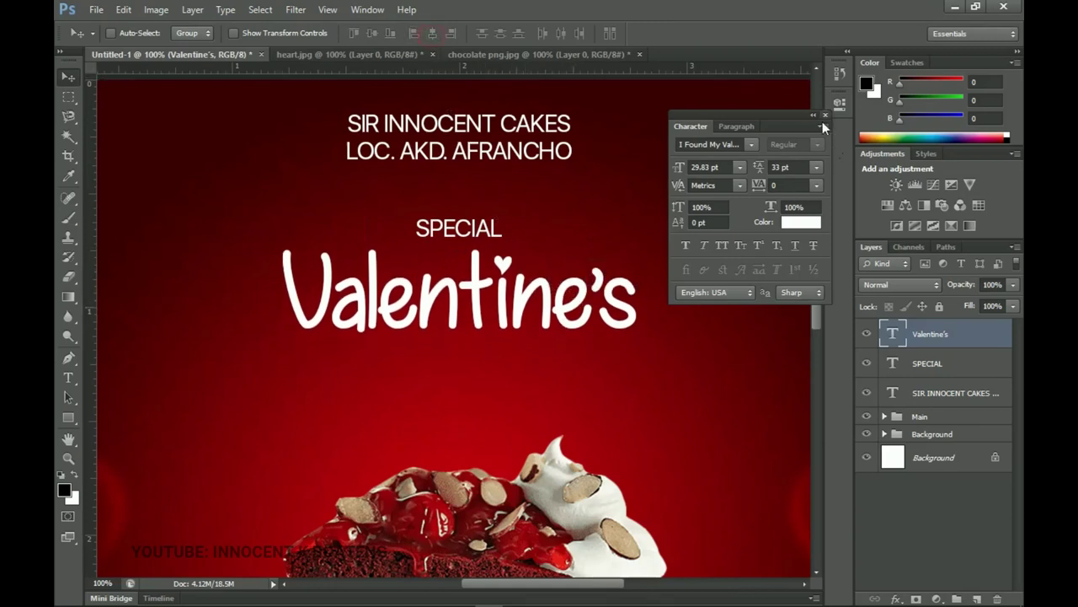
left_click(824, 117)
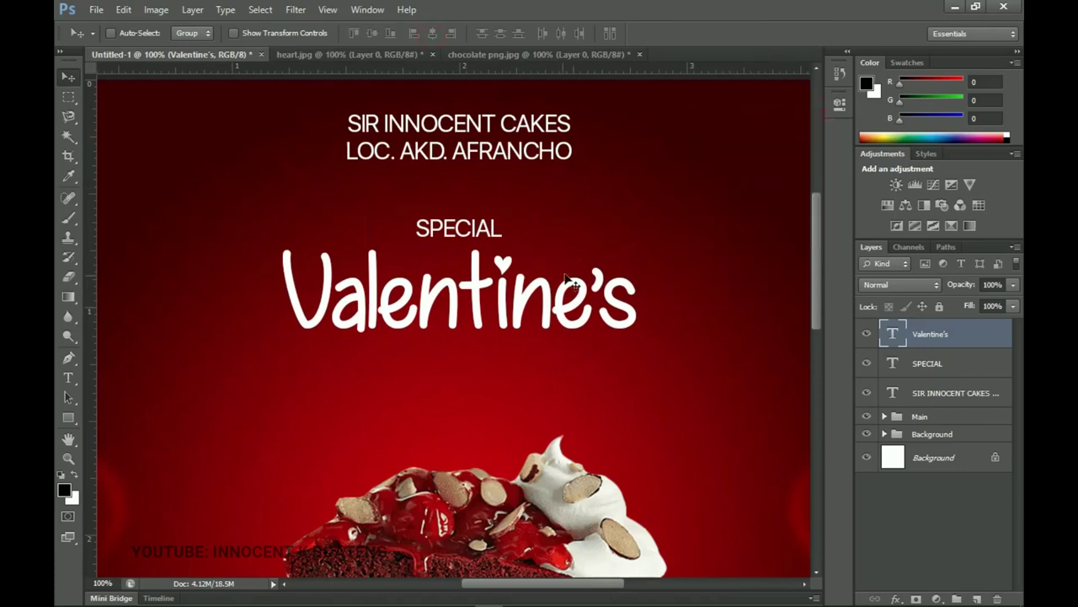
- Duplicate the SPECIAL text, move the copy to the top of the layer stack, and place it centred below Valentine's
scroll(549, 294, "down", 3)
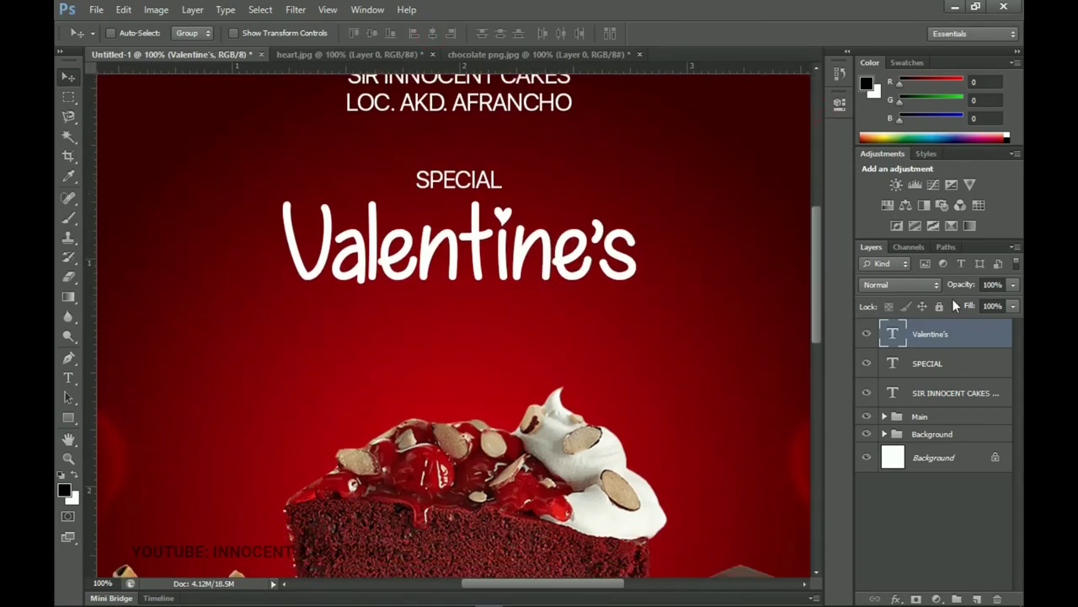
left_click(937, 369)
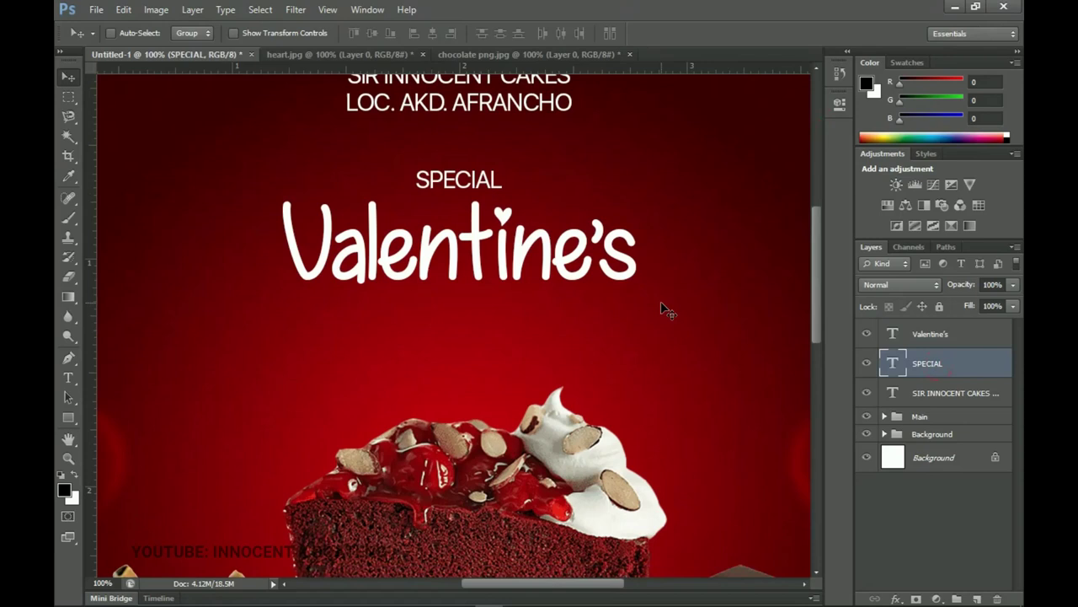
key("ctrl+j")
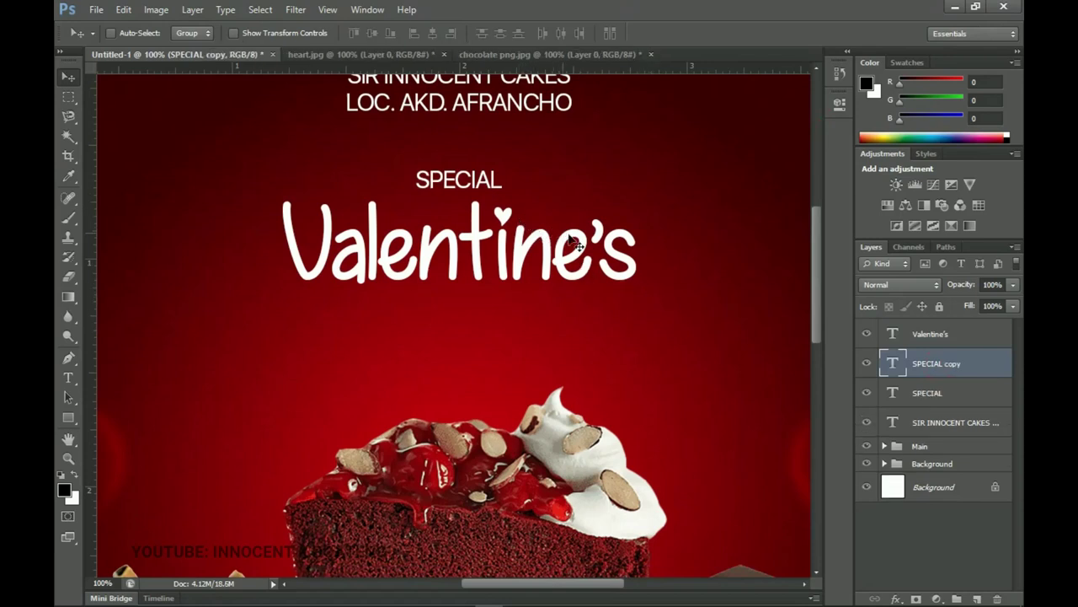
left_click_drag(965, 362, 942, 320)
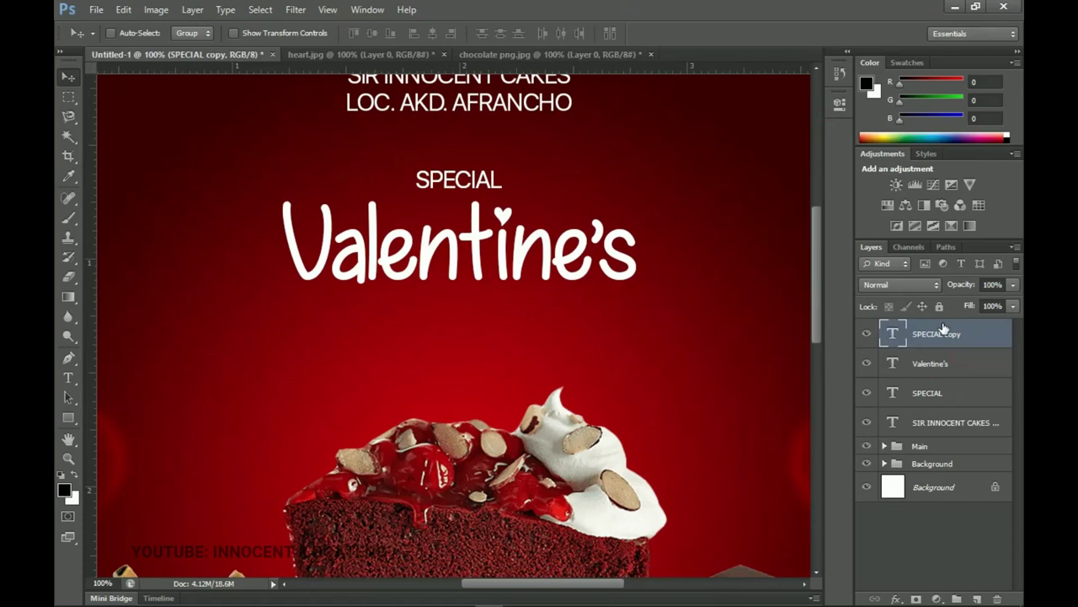
left_click_drag(470, 187, 468, 325)
- Replace the wording of the SPECIAL copy below Valentine's with SALE from the Notepad notes
key("t")
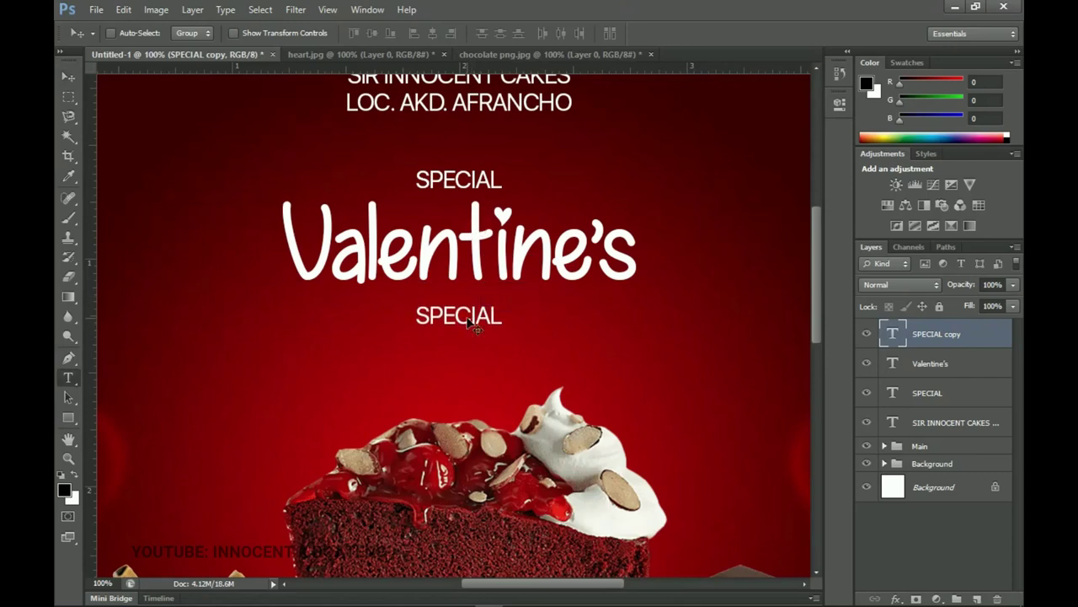
double_click(469, 316)
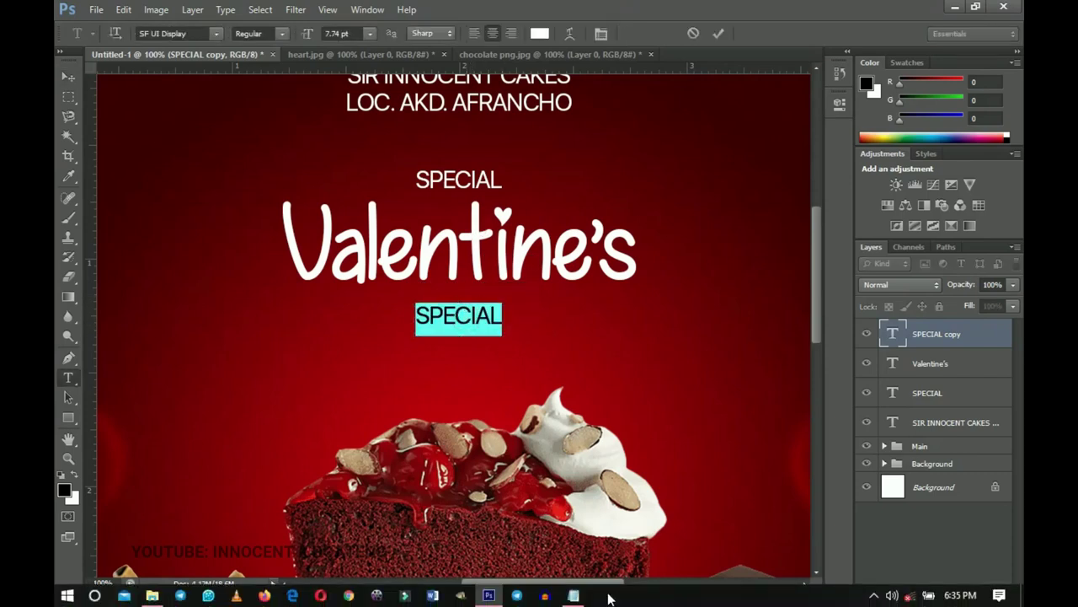
left_click(573, 596)
double_click(658, 289)
key("ctrl+c")
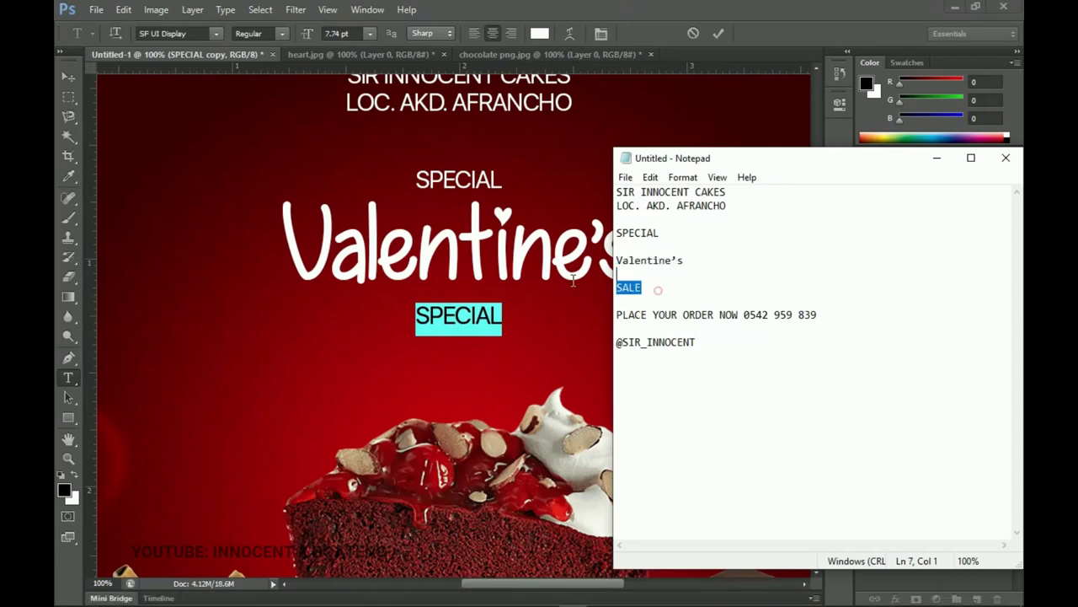
left_click(638, 287)
double_click(646, 287)
left_click(462, 279)
key("ctrl+v")
key("ctrl")
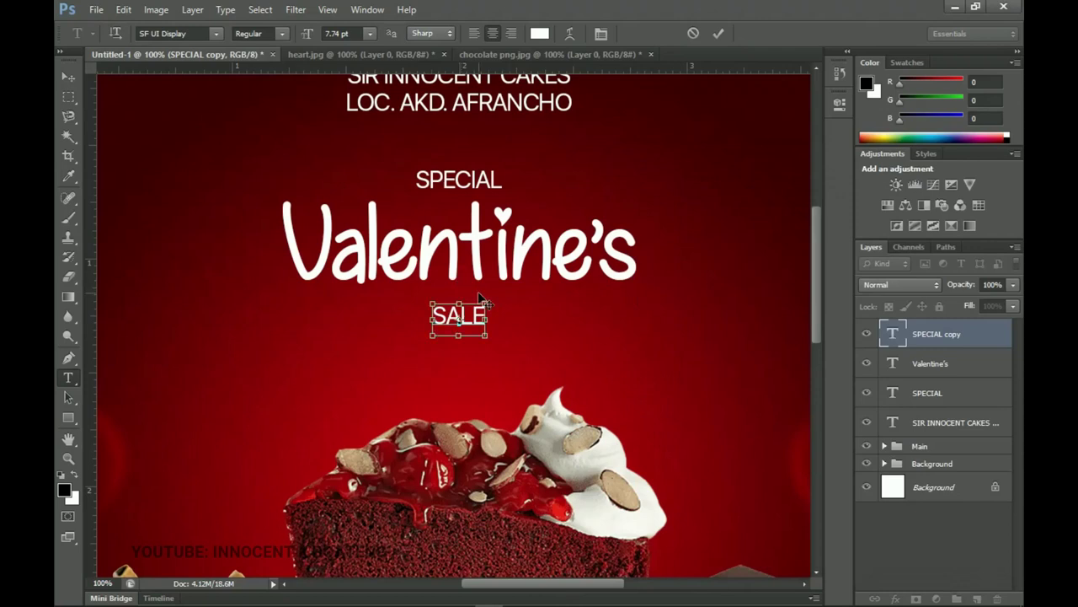
- Widen the tracking of the SALE text to about 680 so its letters spread apart
key("ctrl+a")
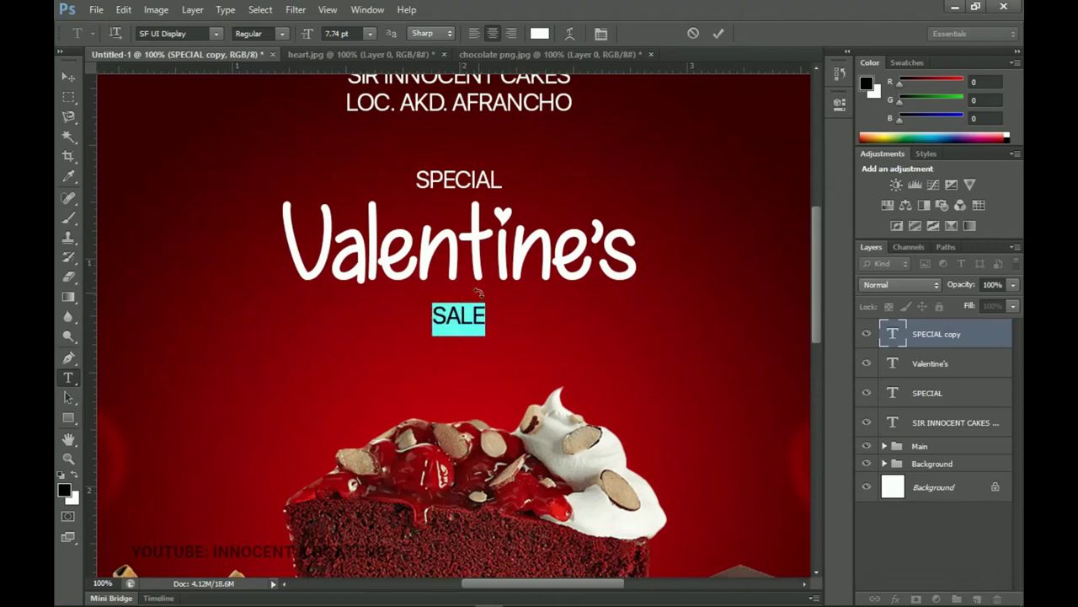
left_click(600, 34)
left_click_drag(762, 189, 790, 187)
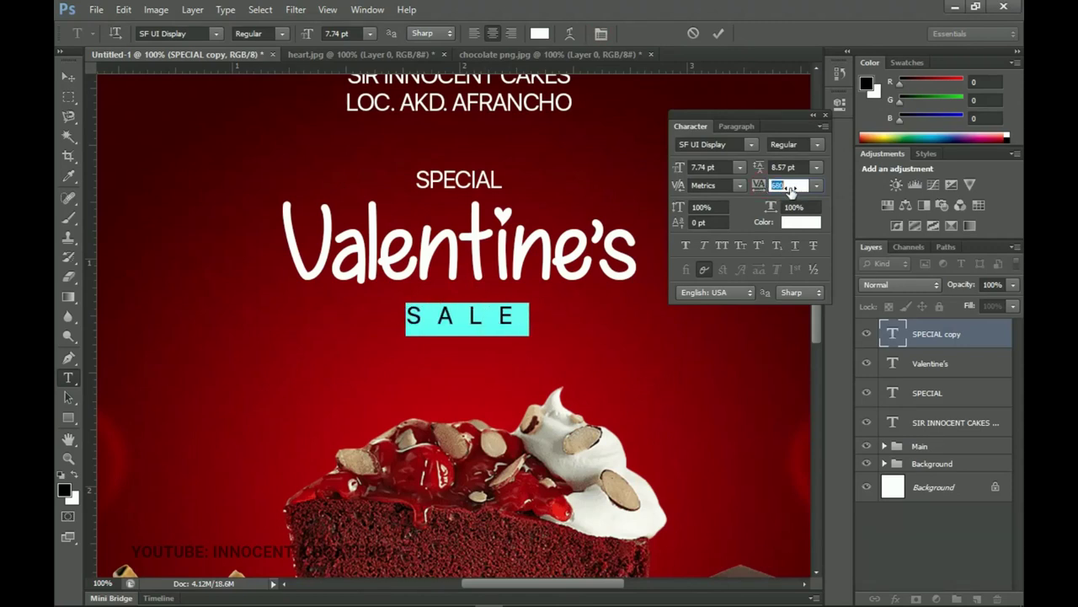
left_click(63, 77)
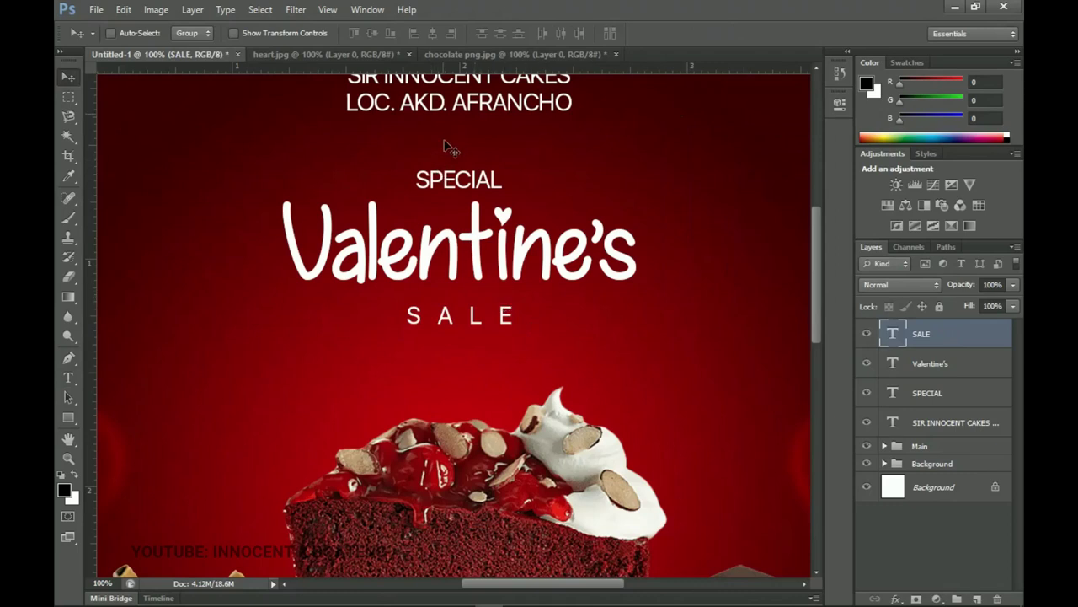
scroll(447, 147, "up", 3)
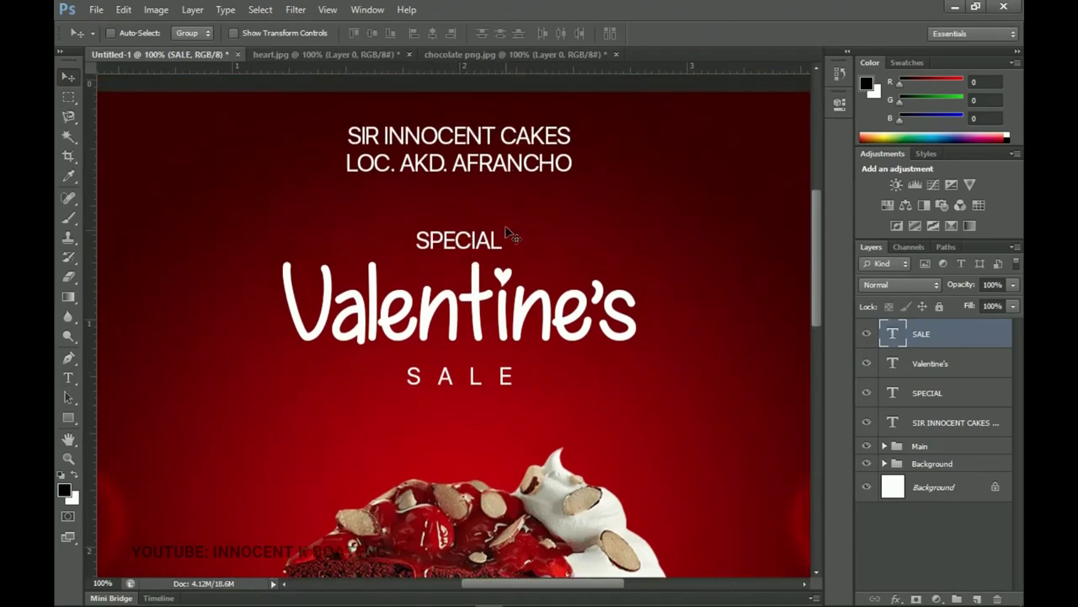
scroll(508, 238, "down", 3)
scroll(625, 336, "up", 2)
scroll(624, 330, "up", 1)
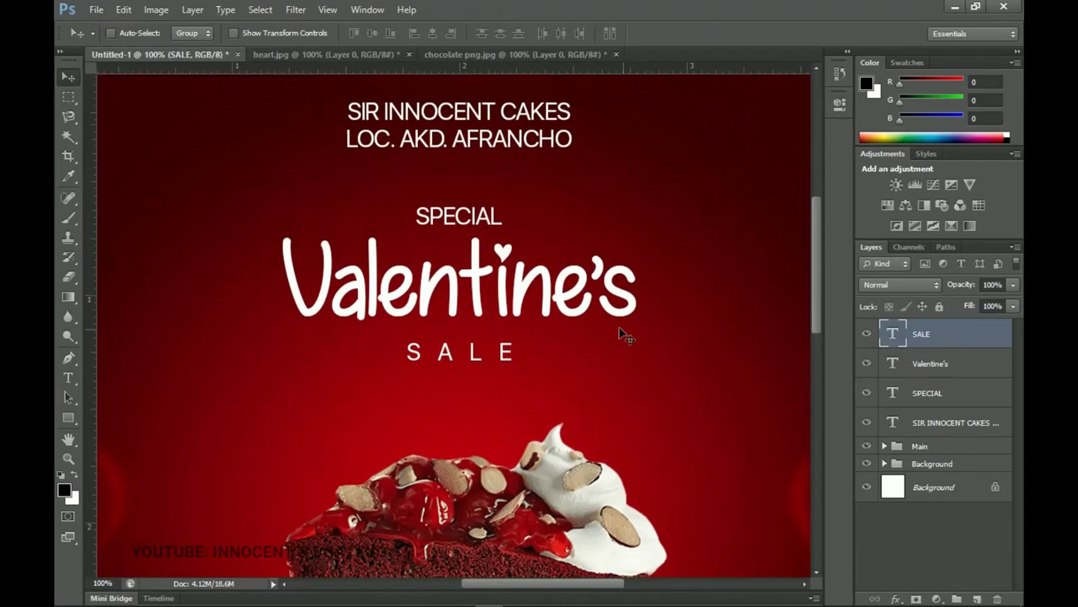
scroll(615, 329, "down", 5)
scroll(609, 313, "up", 4)
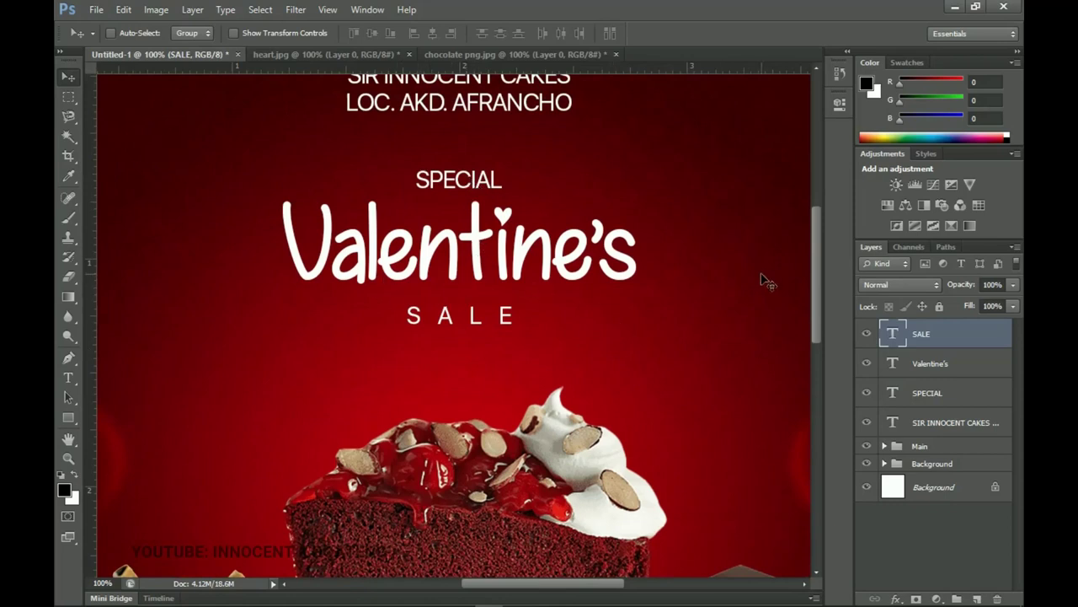
- Add a Gradient Overlay to the SPECIAL text layer using a yellow-to-golden-brown preset
left_click(937, 393)
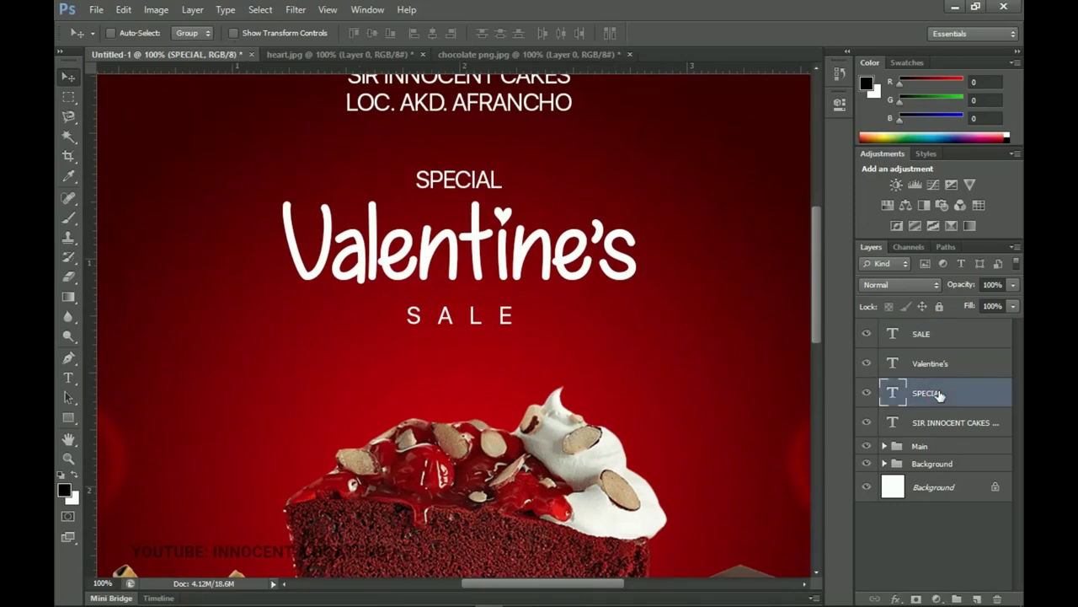
right_click(940, 395)
left_click(825, 58)
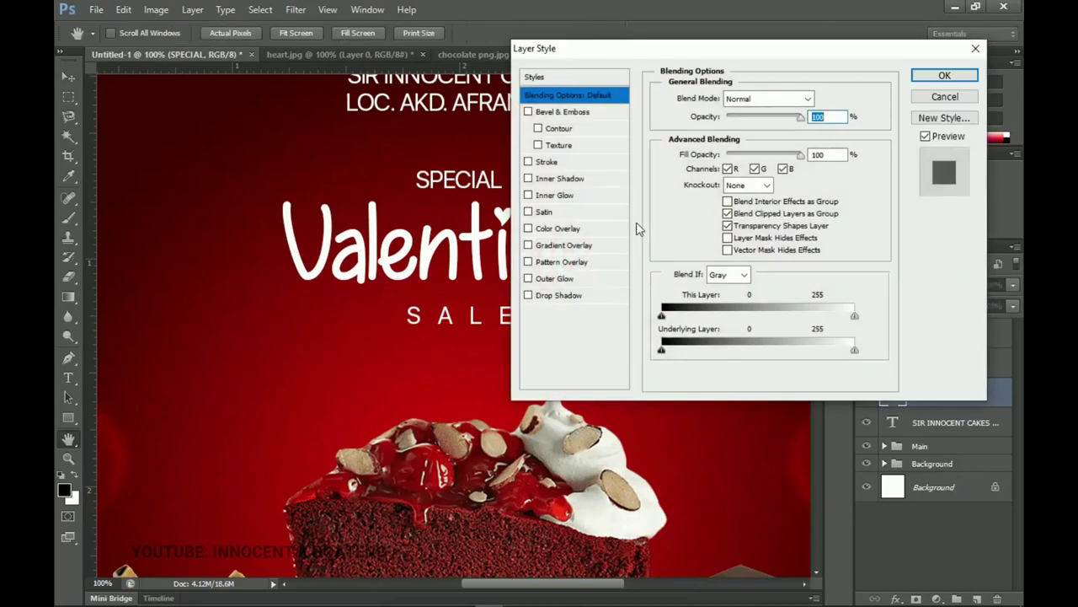
left_click(565, 245)
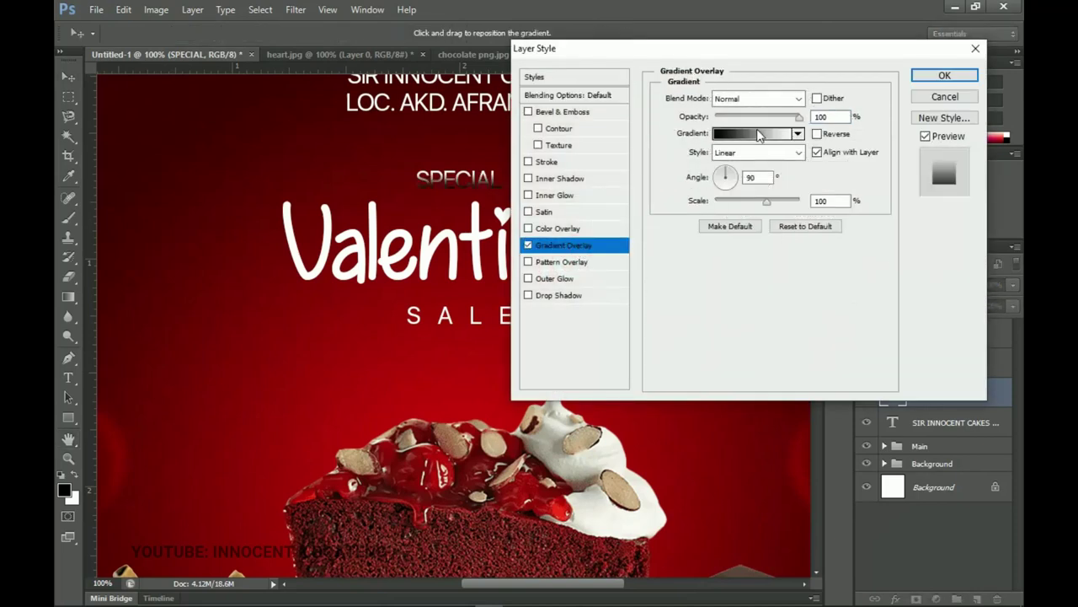
left_click(760, 136)
scroll(787, 135, "down", 5)
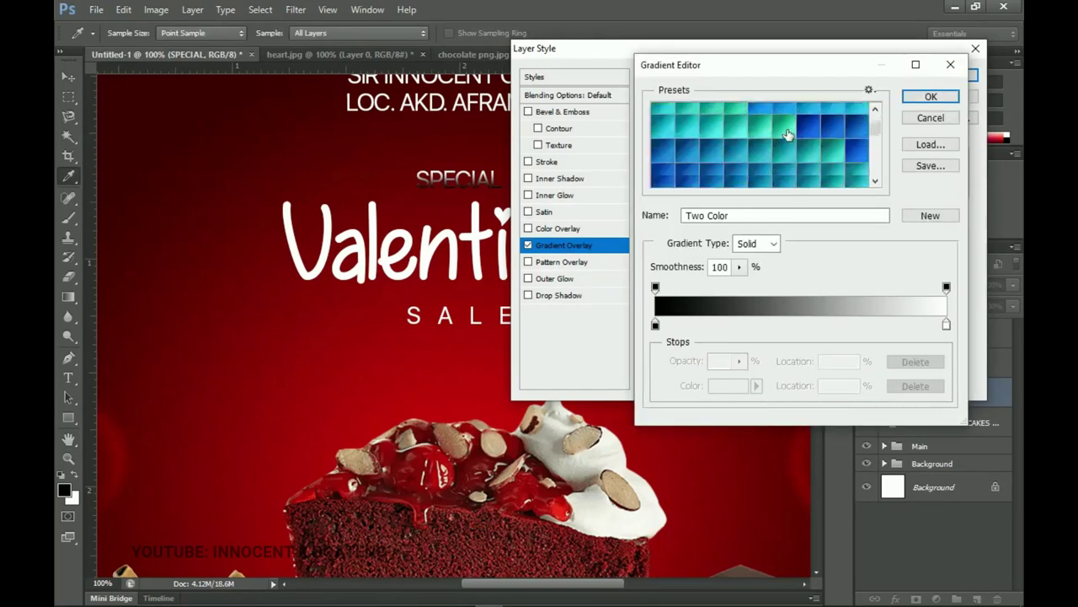
scroll(787, 135, "down", 5)
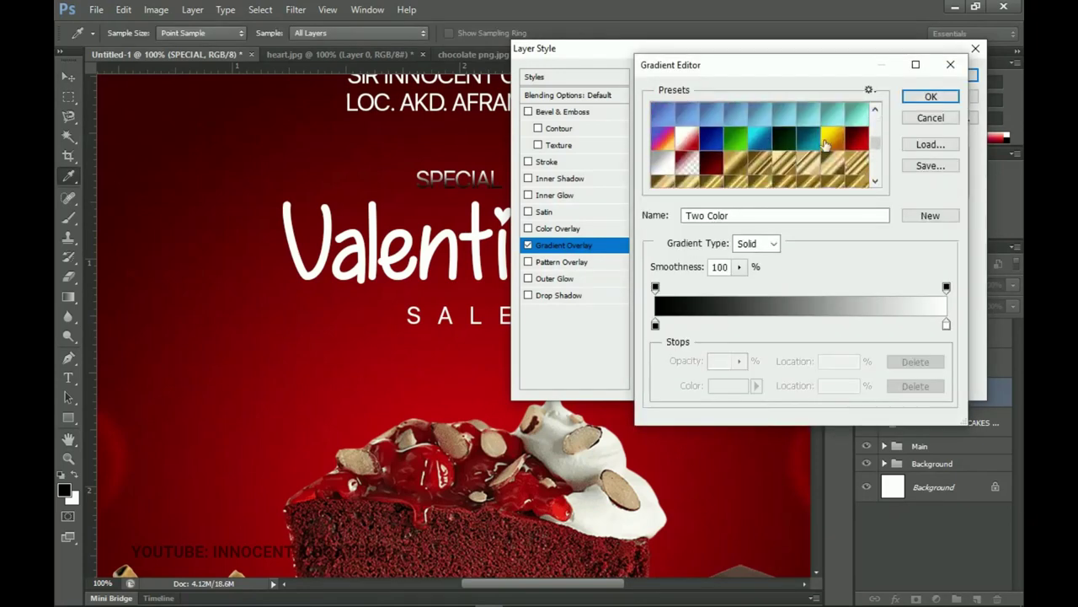
left_click(832, 139)
scroll(832, 141, "down", 3)
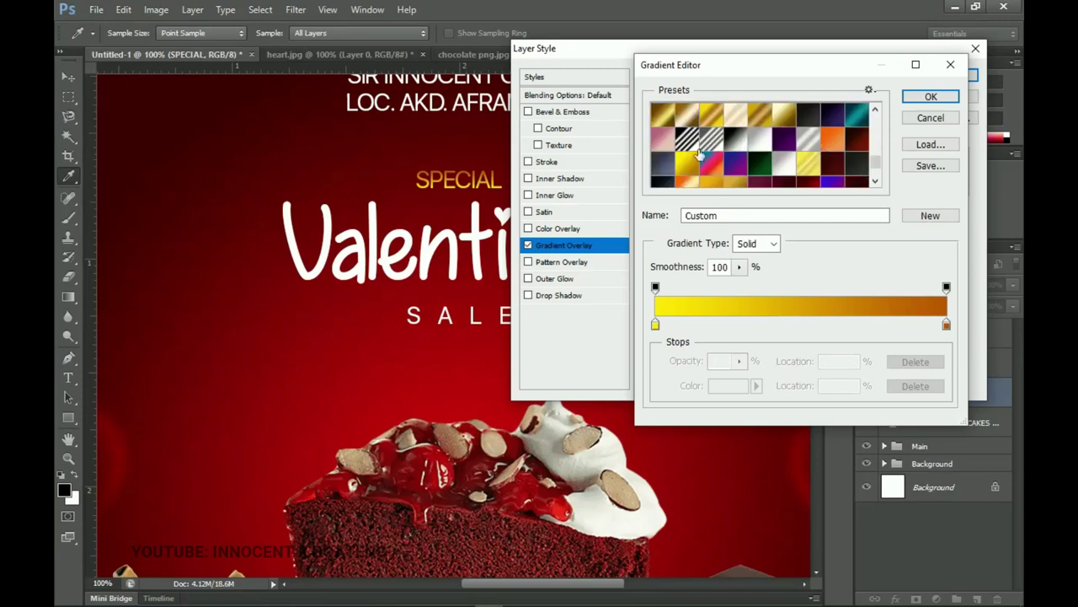
left_click(689, 167)
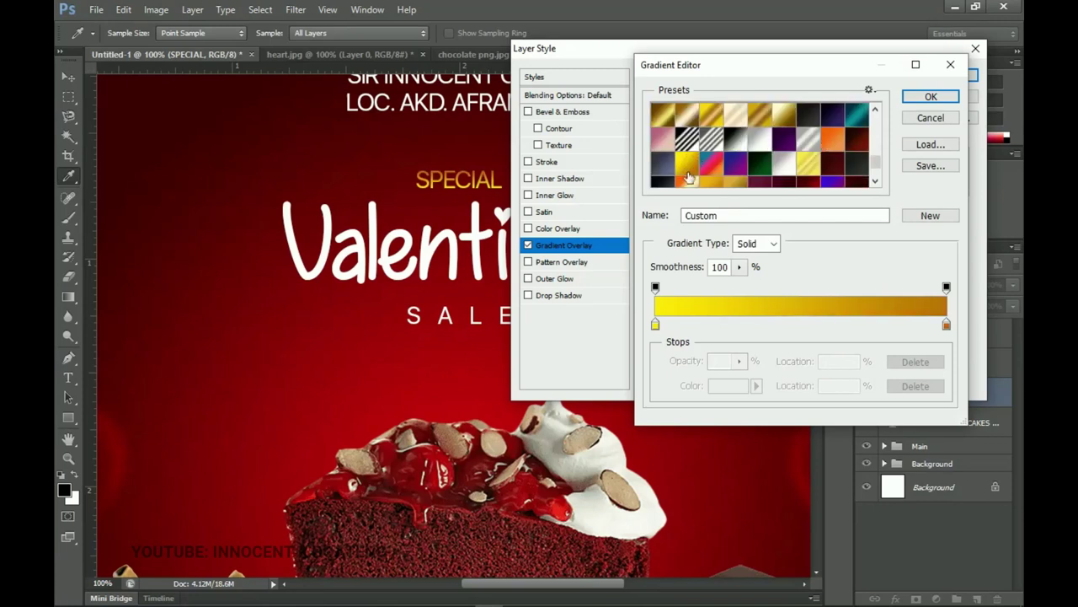
- Inspect the colour values of the gradient's yellow start stop and golden-brown end stop
left_click(655, 325)
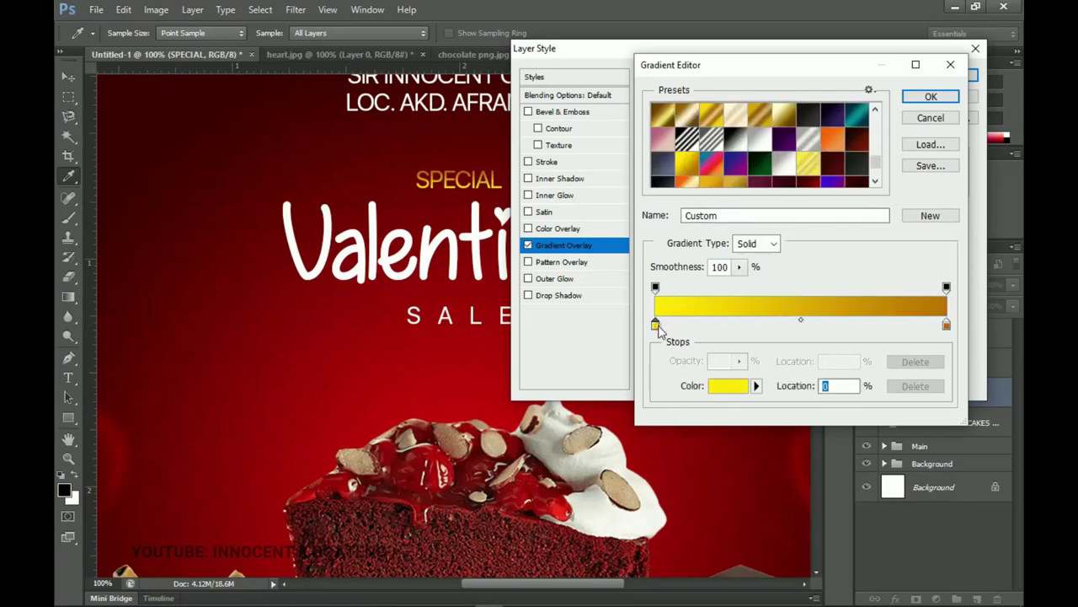
left_click(729, 388)
left_click(915, 491)
left_click(970, 274)
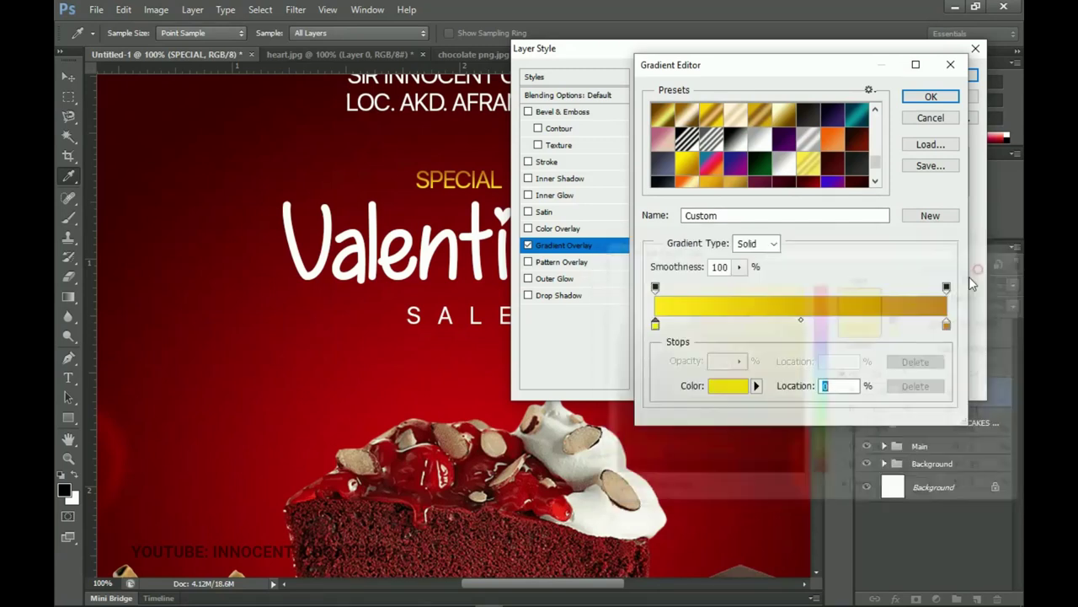
left_click(946, 325)
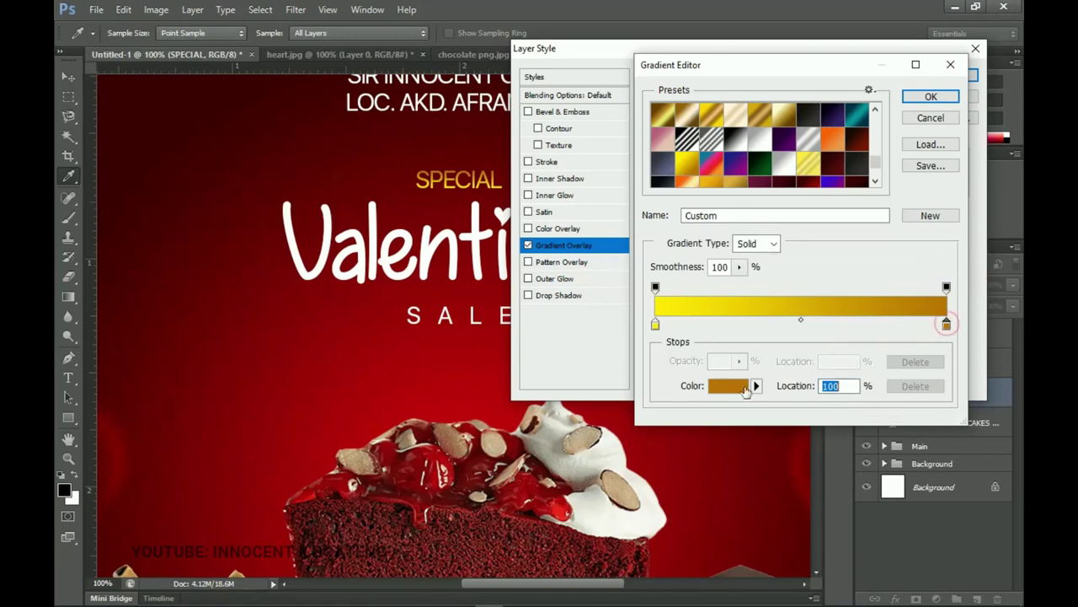
double_click(946, 325)
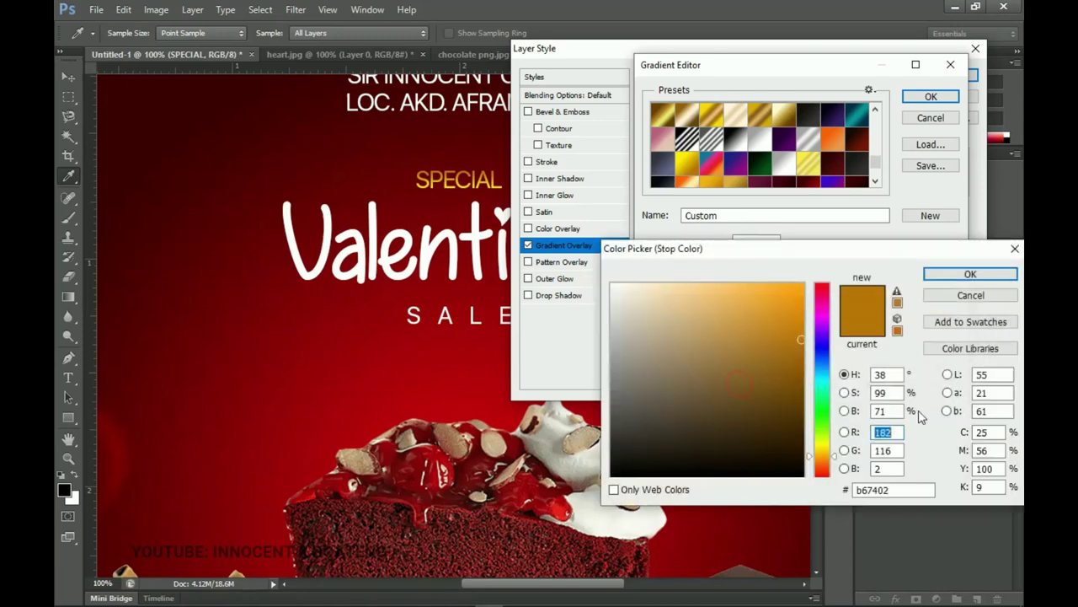
left_click(960, 274)
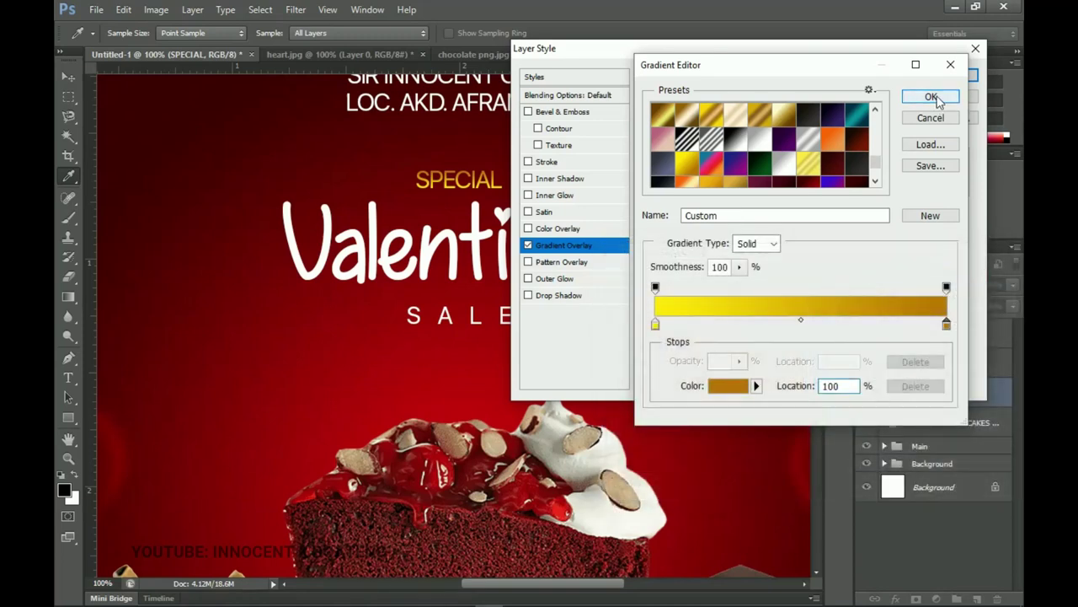
- Set the angle of the SPECIAL text's gradient overlay to 0° and apply the layer style
left_click(931, 98)
double_click(761, 177)
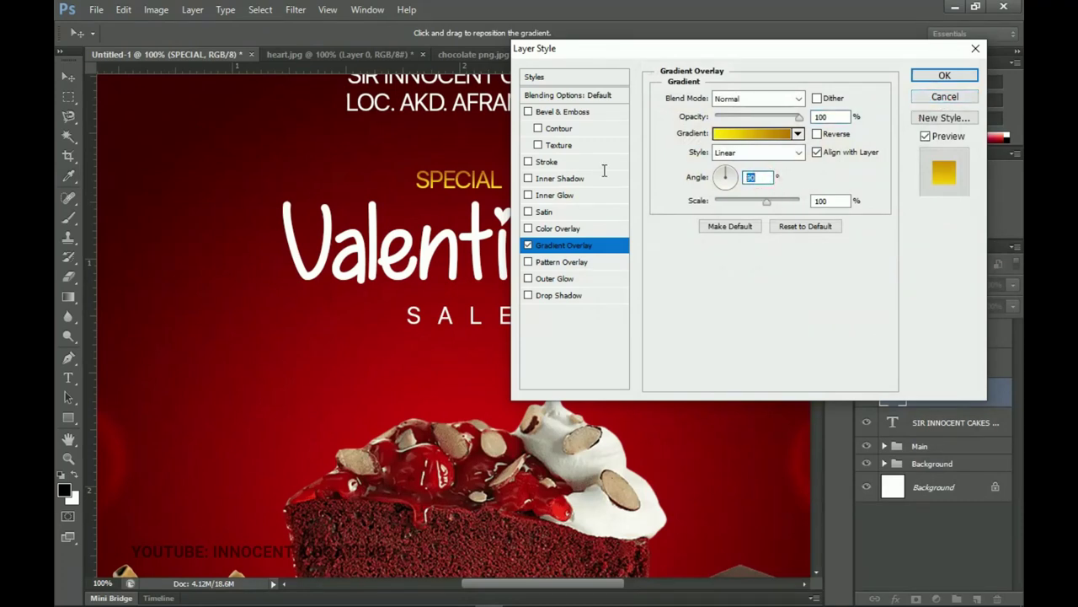
type("0")
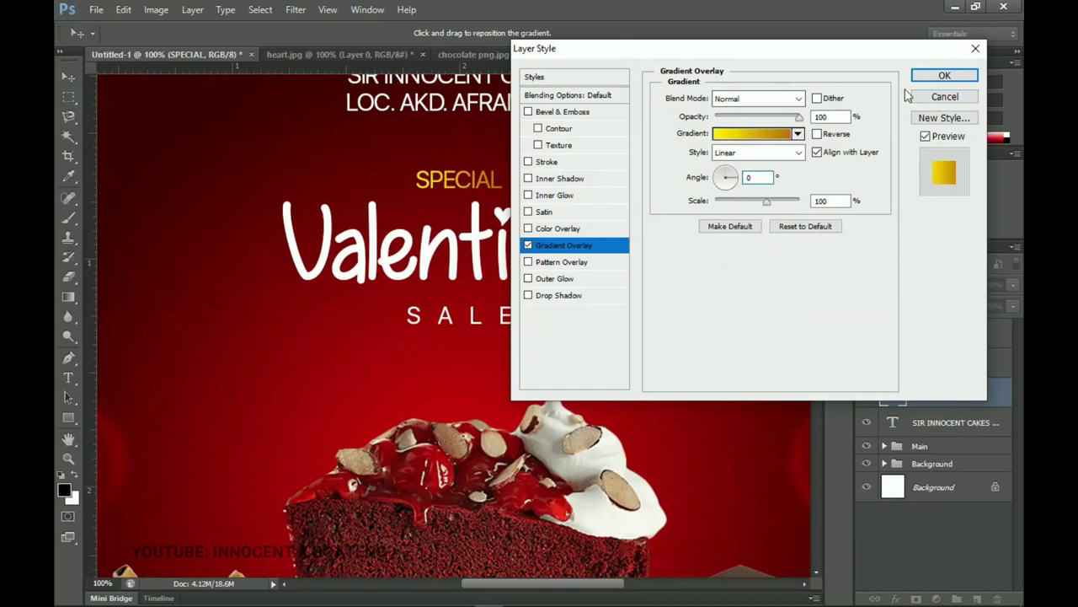
left_click(933, 76)
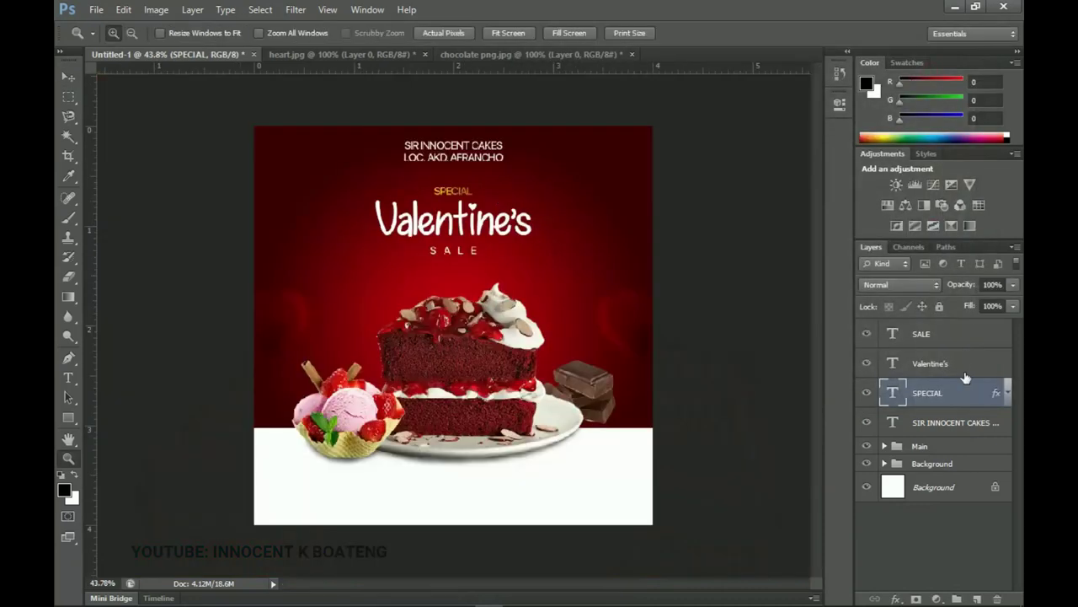
- Enlarge the Valentine's text around its centre and centre it horizontally on the canvas
left_click(960, 363)
key("ctrl+t")
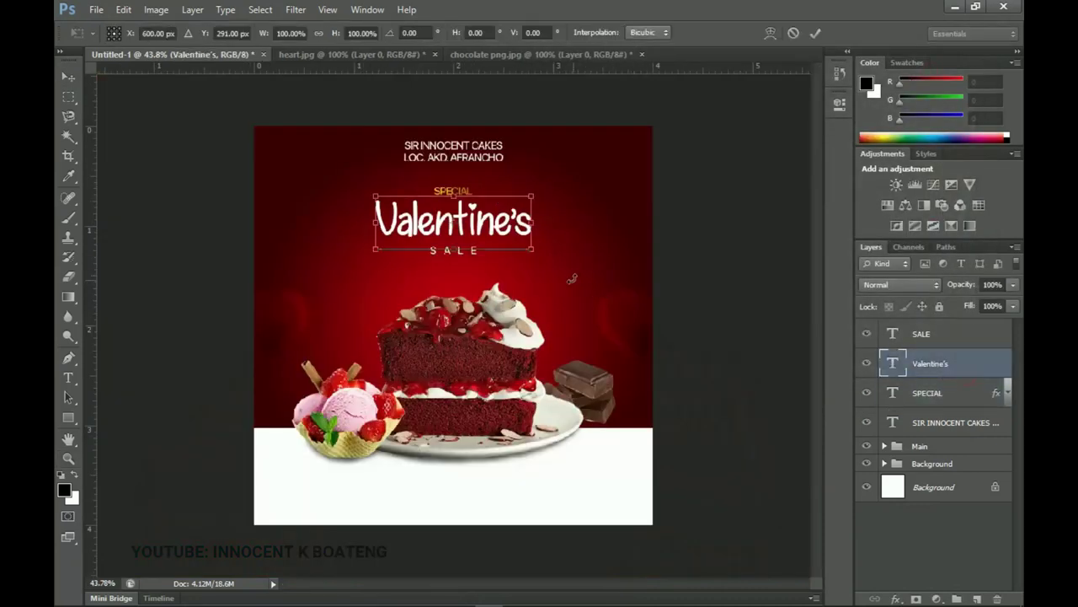
mouse_move(533, 250)
left_mouse_down()
mouse_move(555, 260)
mouse_move(521, 242)
left_mouse_up()
key("Return")
key("ctrl+a")
left_click(433, 35)
key("ctrl+d")
- Move the SALE text down to sit just below Valentine's and enlarge it to about 148% around its centre
right_click(460, 257)
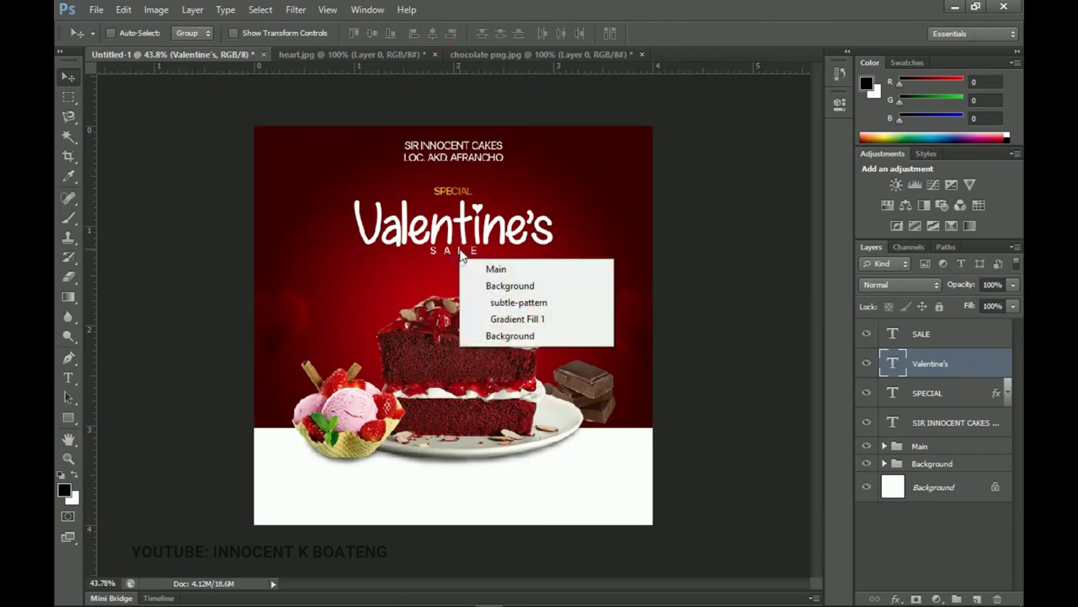
right_click(461, 250)
left_click(494, 261)
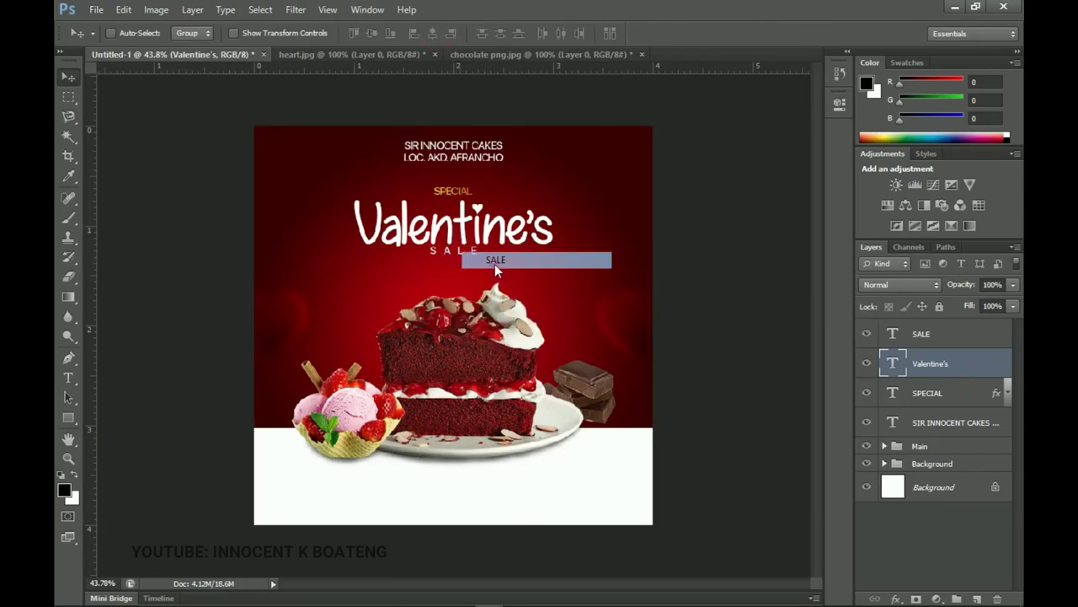
key("ctrl+t")
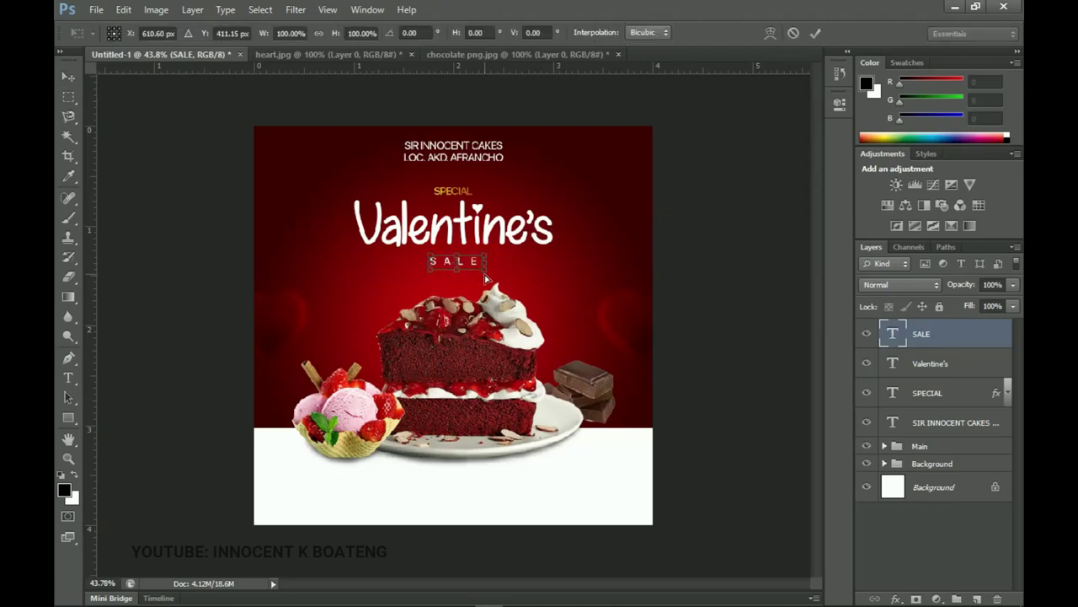
left_click_drag(488, 269, 497, 277)
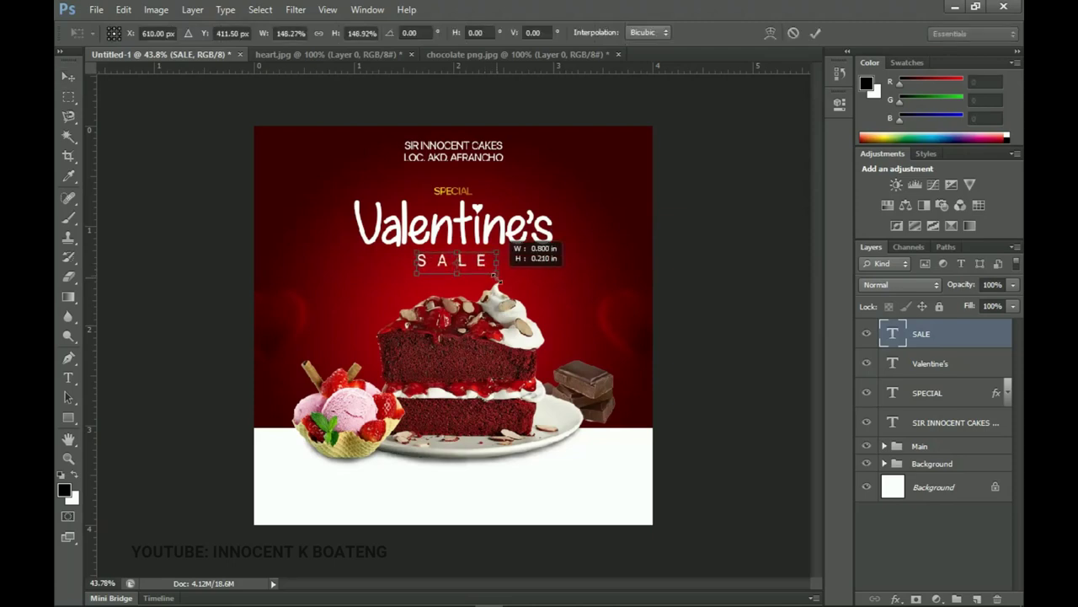
key("Return")
key("Up")
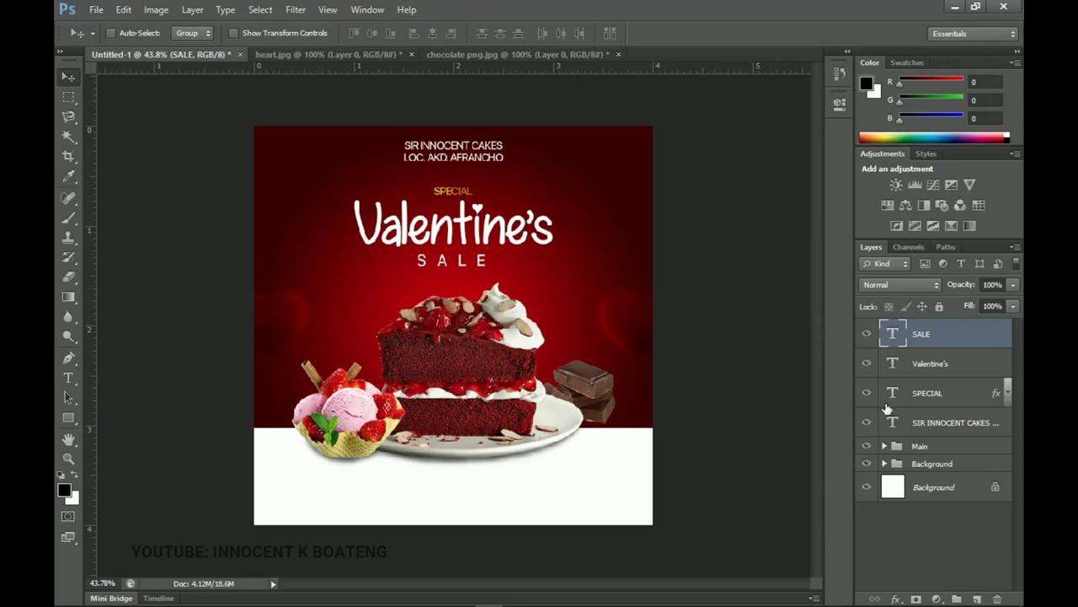
- Duplicate the SPECIAL text, move the copy to the top of the layer stack, and place it centred in the white band below the cake
left_click(937, 392)
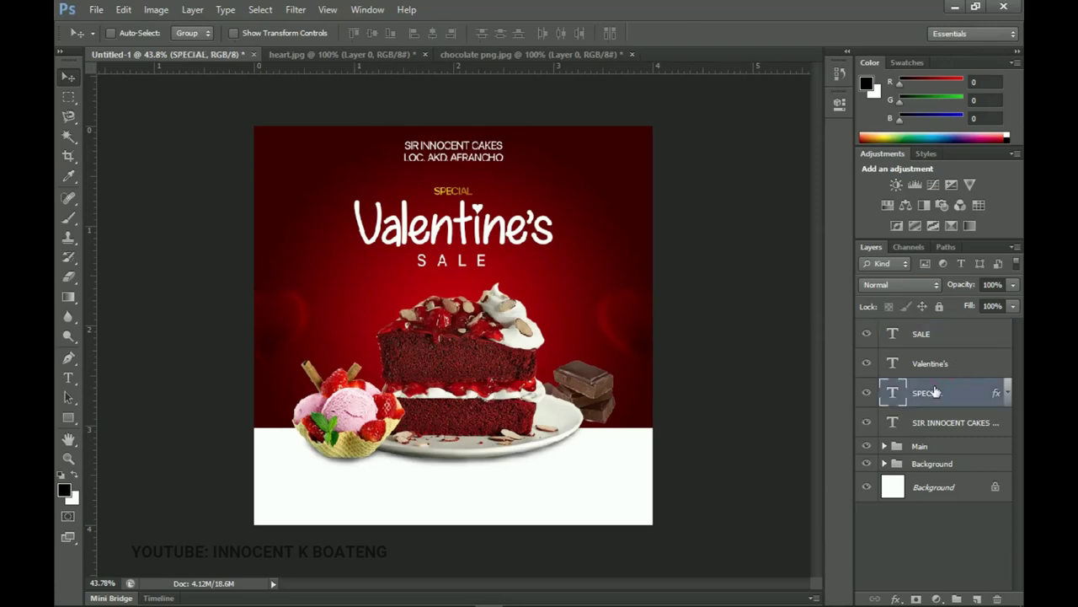
key("ctrl+j")
left_click_drag(942, 394, 906, 341)
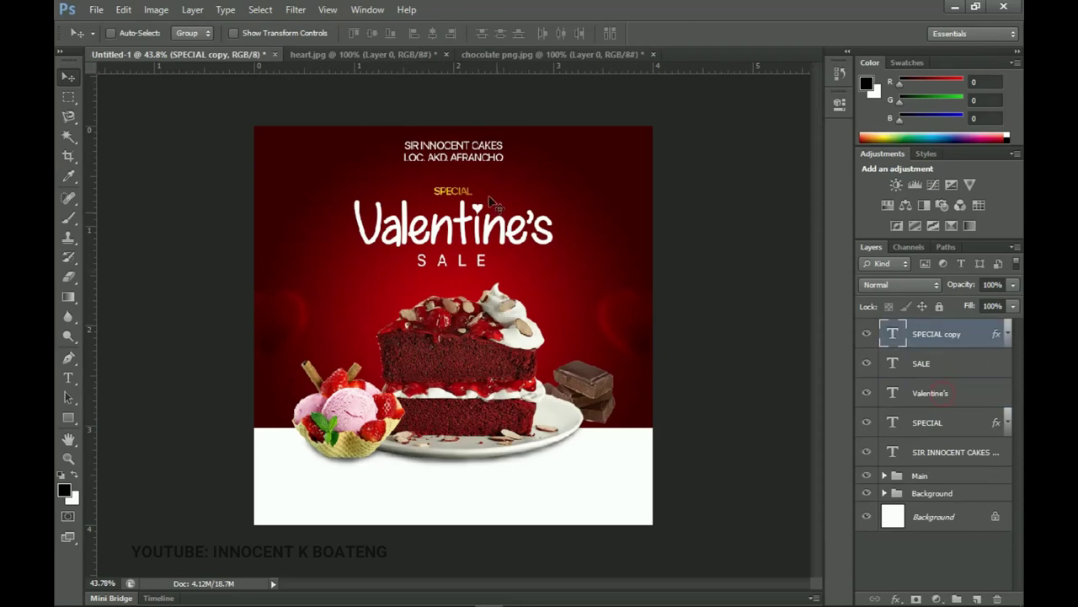
left_click_drag(485, 199, 489, 483)
- Clear the layer style from the SPECIAL copy in the white band
right_click(941, 328)
left_click(950, 335)
right_click(951, 335)
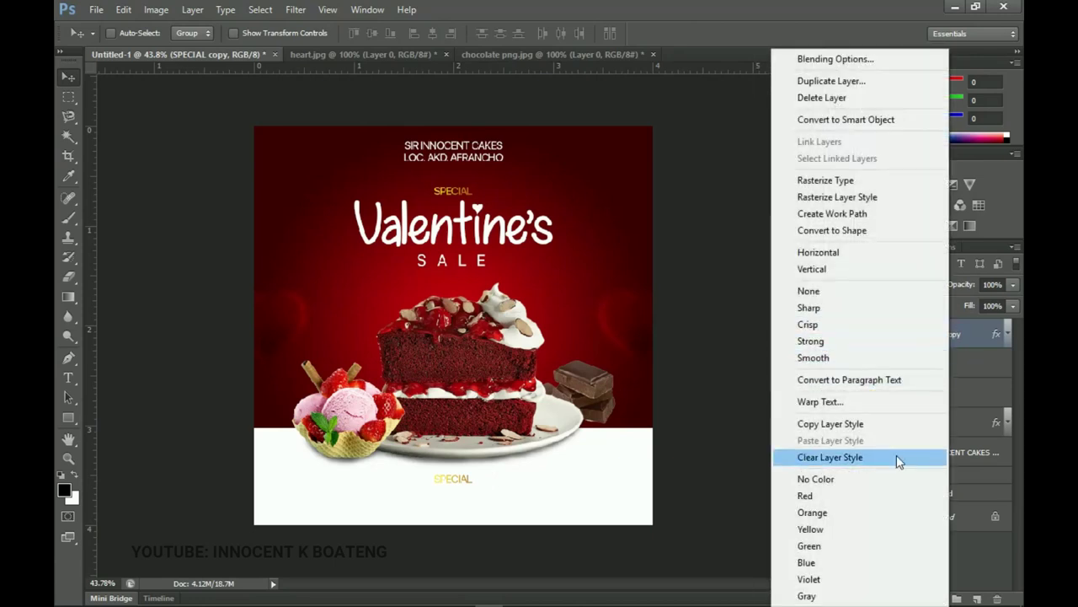
left_click(863, 456)
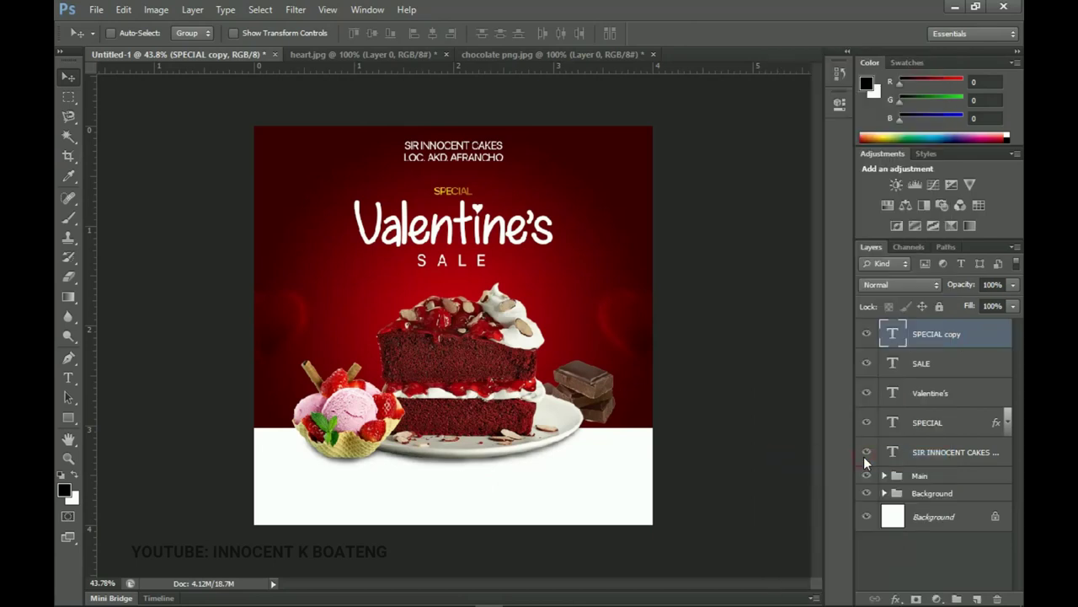
- Recolour the SPECIAL copy in the white band to dark red #870008, sampled from the flyer's red background
double_click(893, 336)
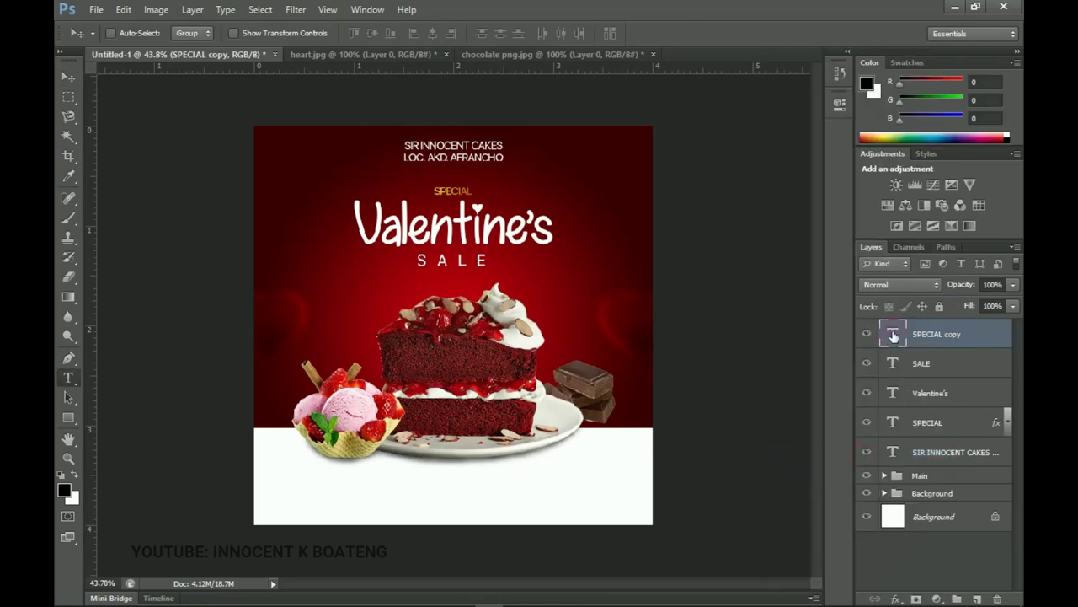
left_click(540, 33)
left_click(613, 192)
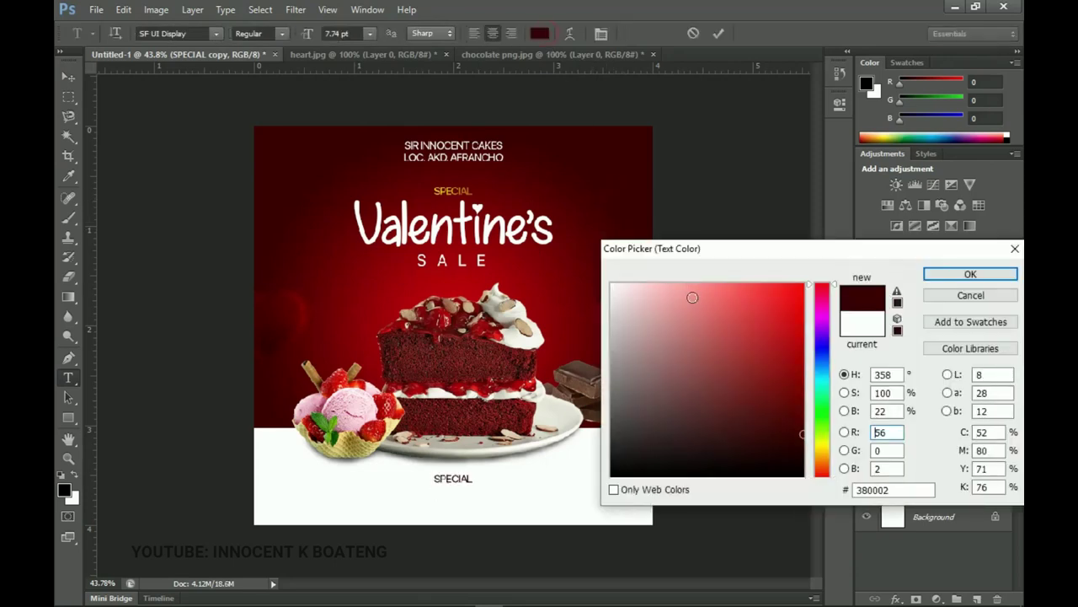
left_click(557, 286)
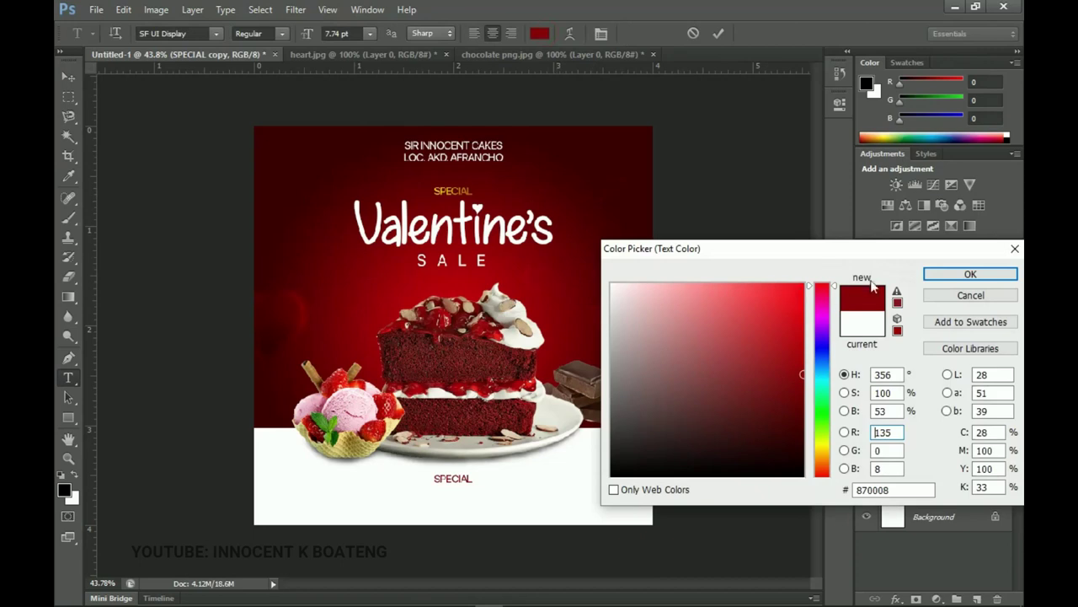
left_click(962, 275)
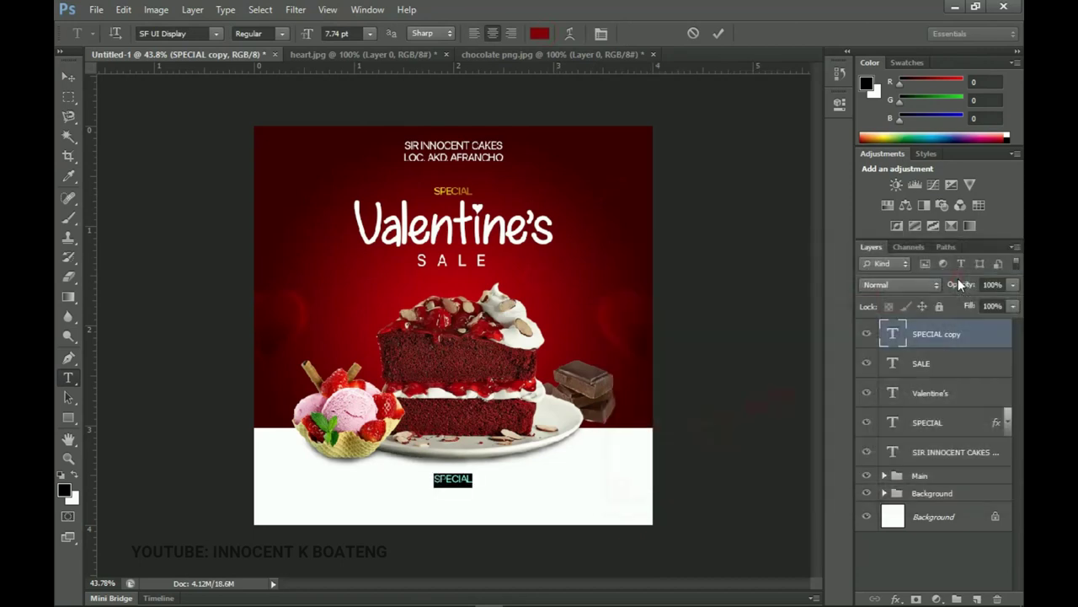
- Set the SPECIAL copy's font to Poppins in the Medium style
left_click(198, 32)
type("Poppins")
key("Return")
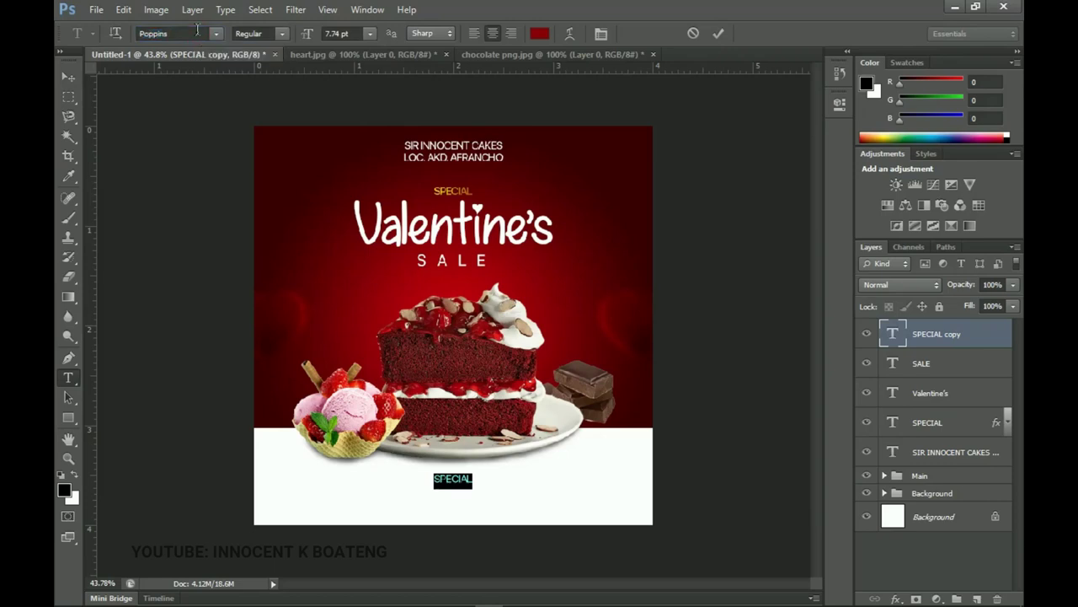
left_click(281, 34)
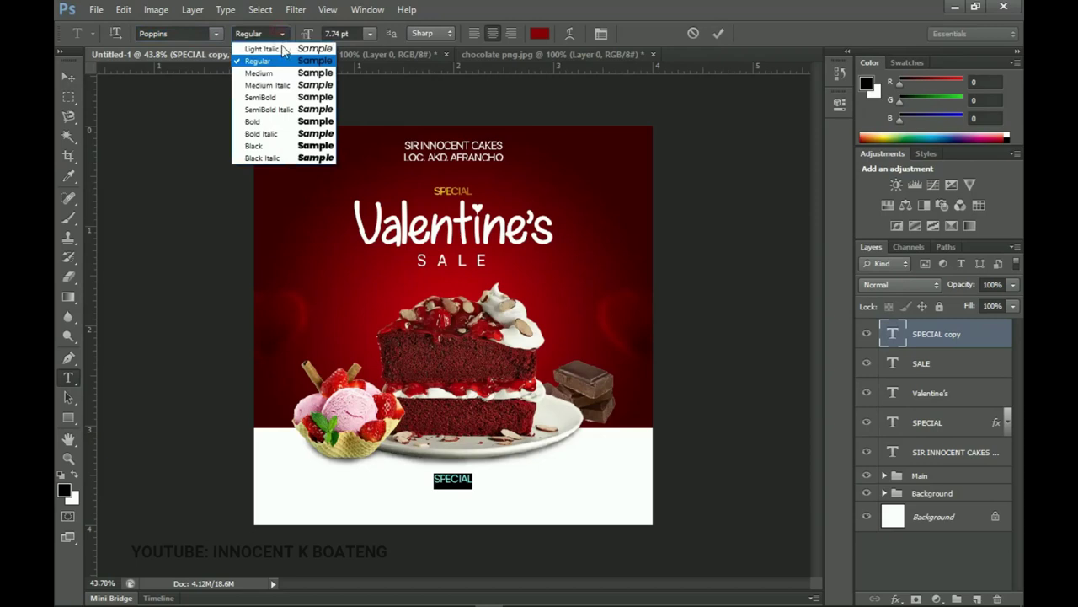
left_click(281, 98)
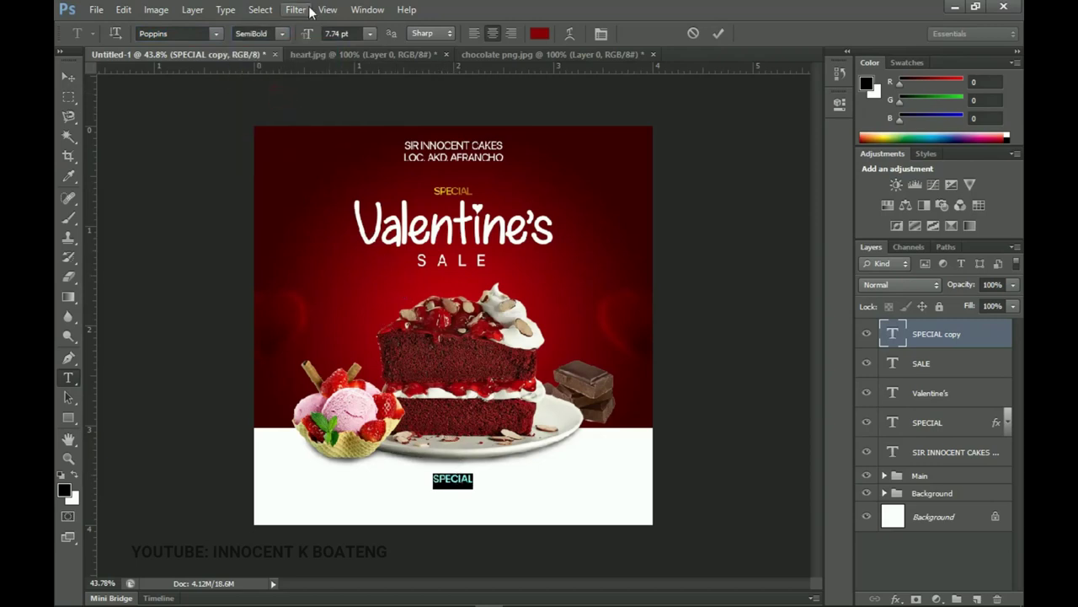
left_click(286, 33)
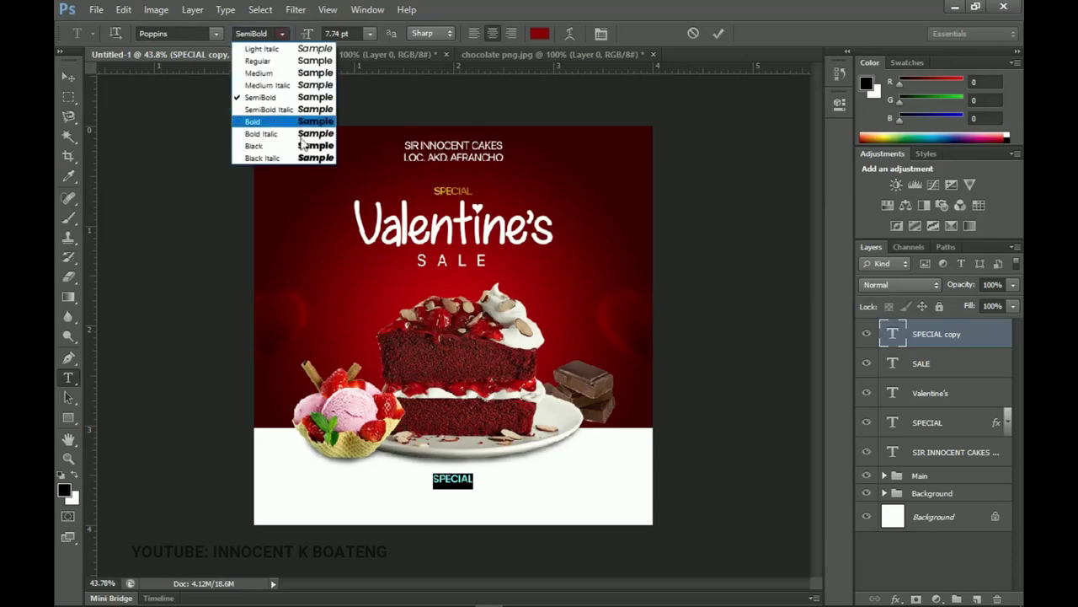
left_click(299, 73)
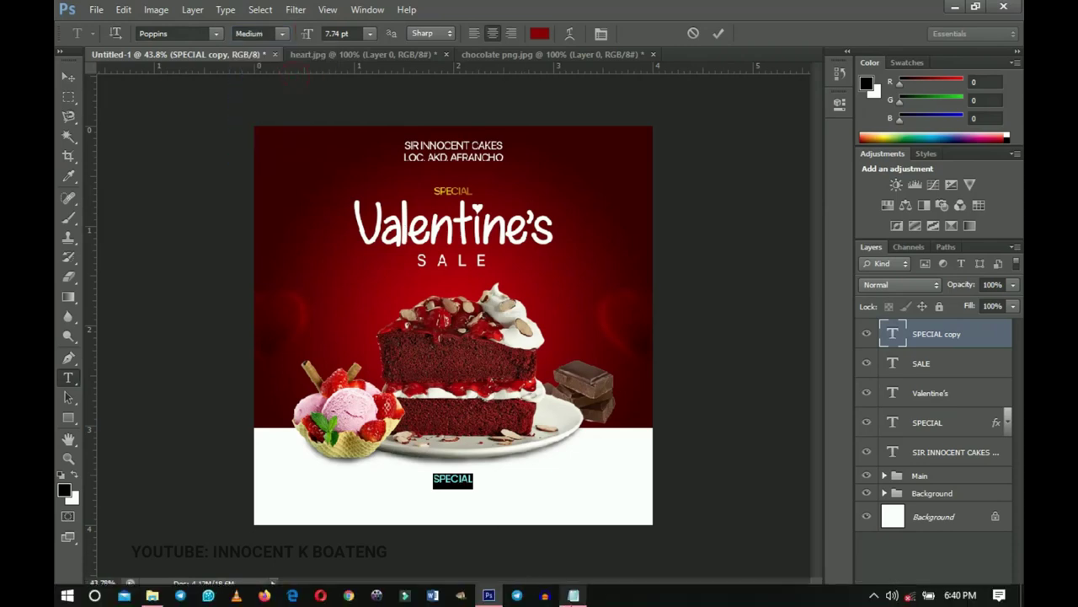
- Replace the SPECIAL copy's text with the PLACE YOUR ORDER NOW line and its phone number, copied from the Notepad notes
left_click(573, 595)
double_click(767, 315)
left_click(765, 315)
left_click(817, 314)
left_click_drag(816, 314, 617, 314)
key("ctrl+c")
key("alt+Tab")
key("ctrl+v")
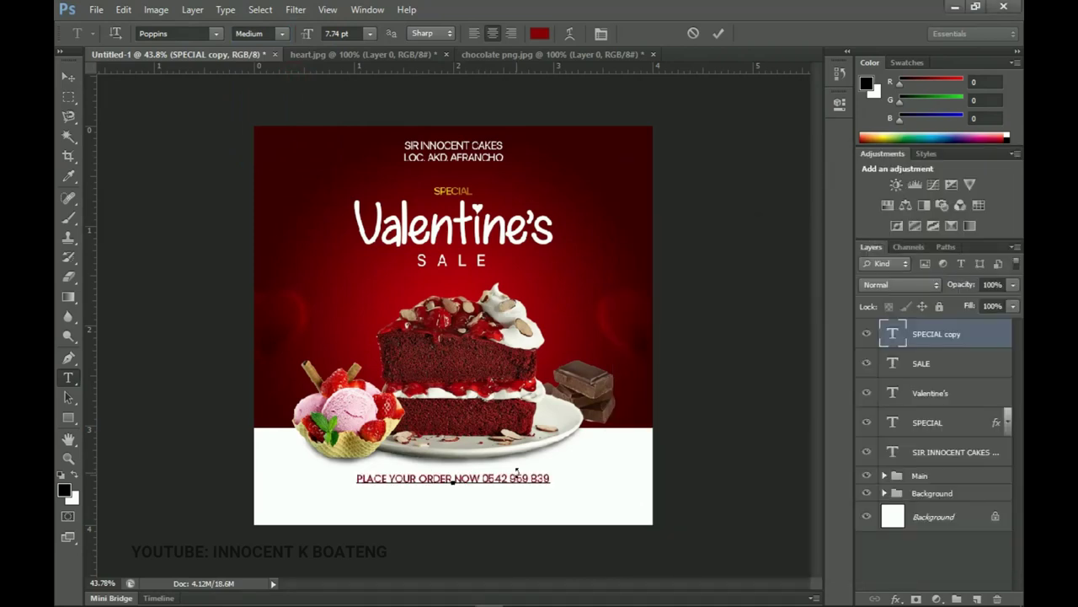
left_click(69, 76)
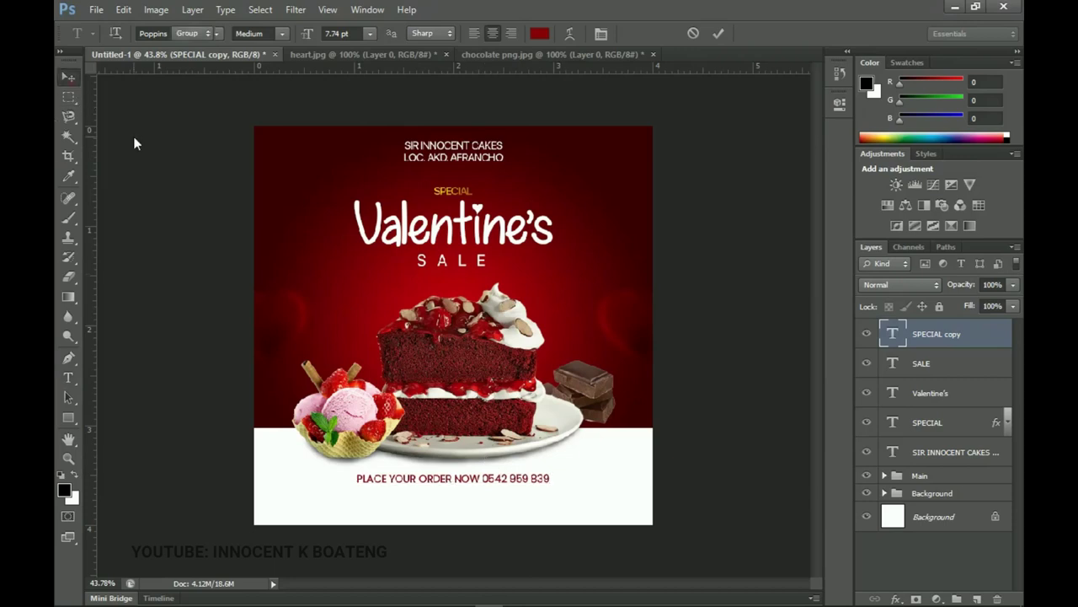
- Enlarge the order text in the white band slightly around its centre
key("ctrl+t")
left_click_drag(554, 489, 551, 487)
key("Return")
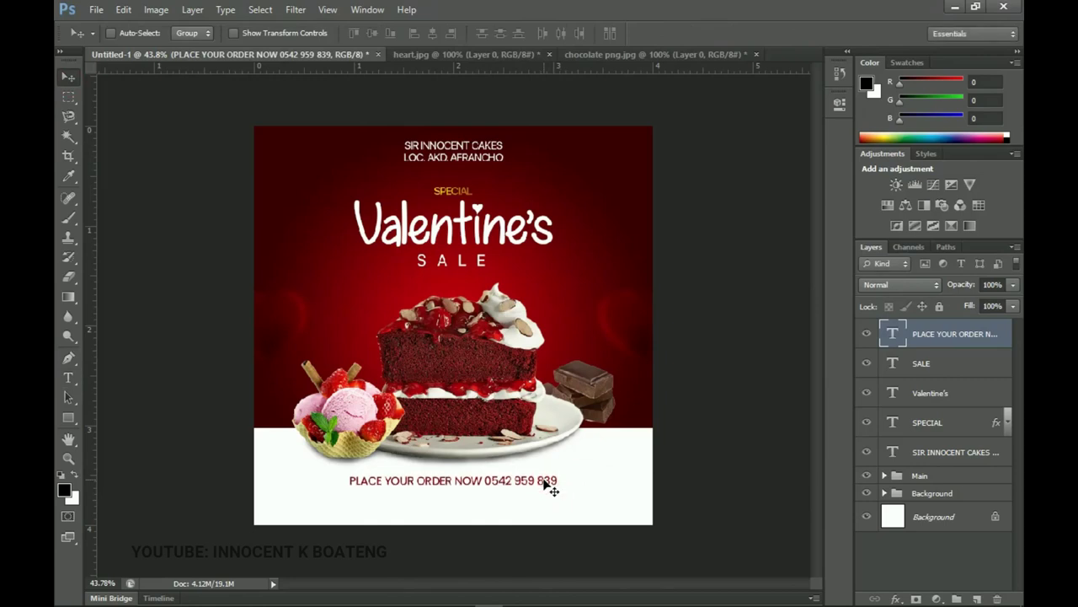
- Draw a thin rectangle of about 645 × 2 px just below the order text and centre it horizontally on the canvas
key("z")
left_click(496, 498)
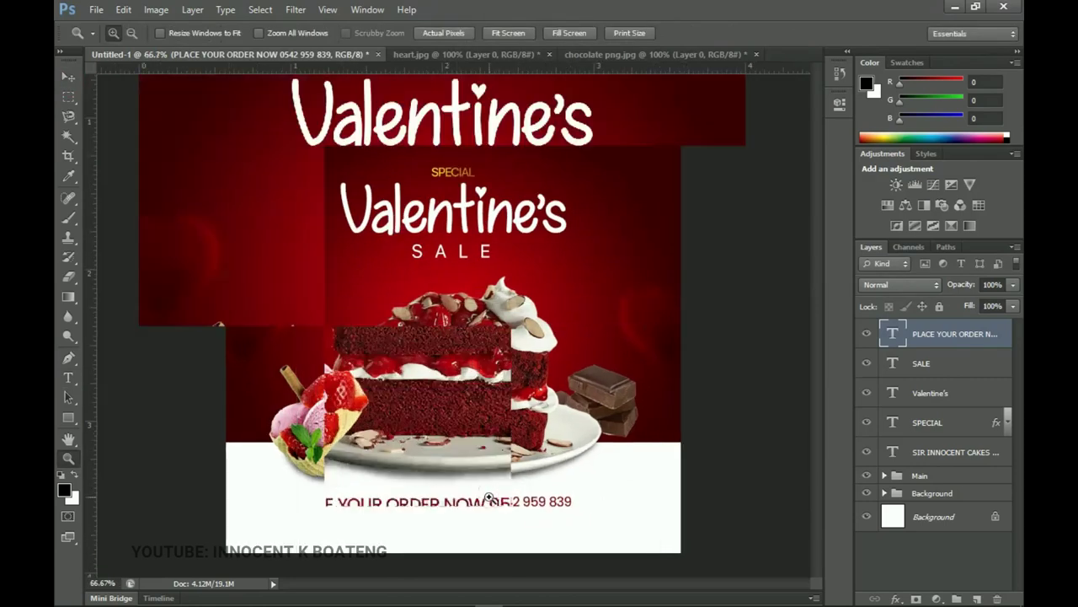
left_click(485, 503)
key("v")
left_click_drag(488, 497, 540, 314)
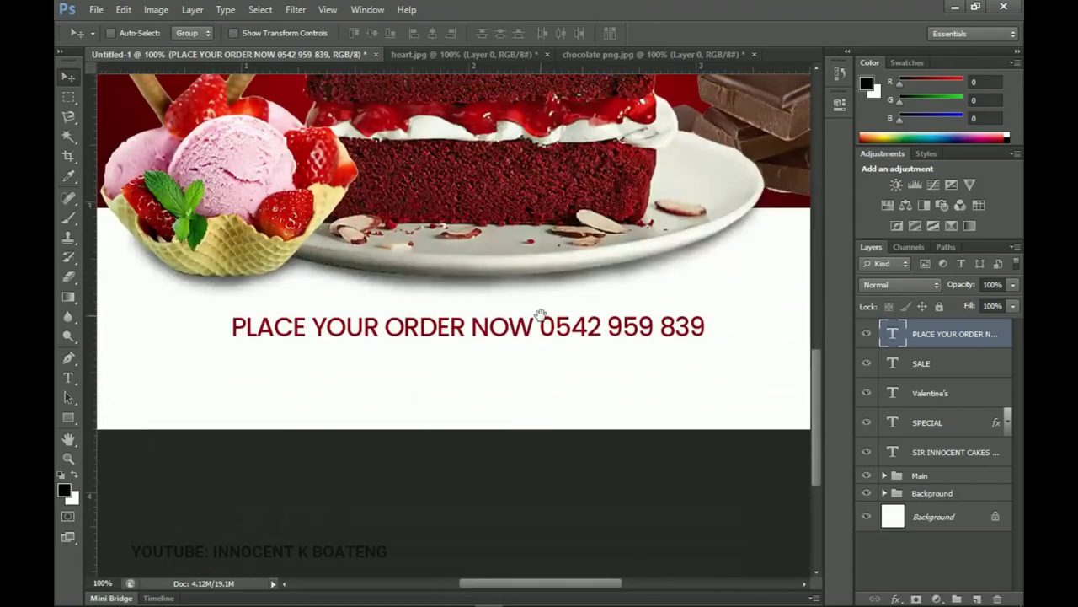
left_click(70, 419)
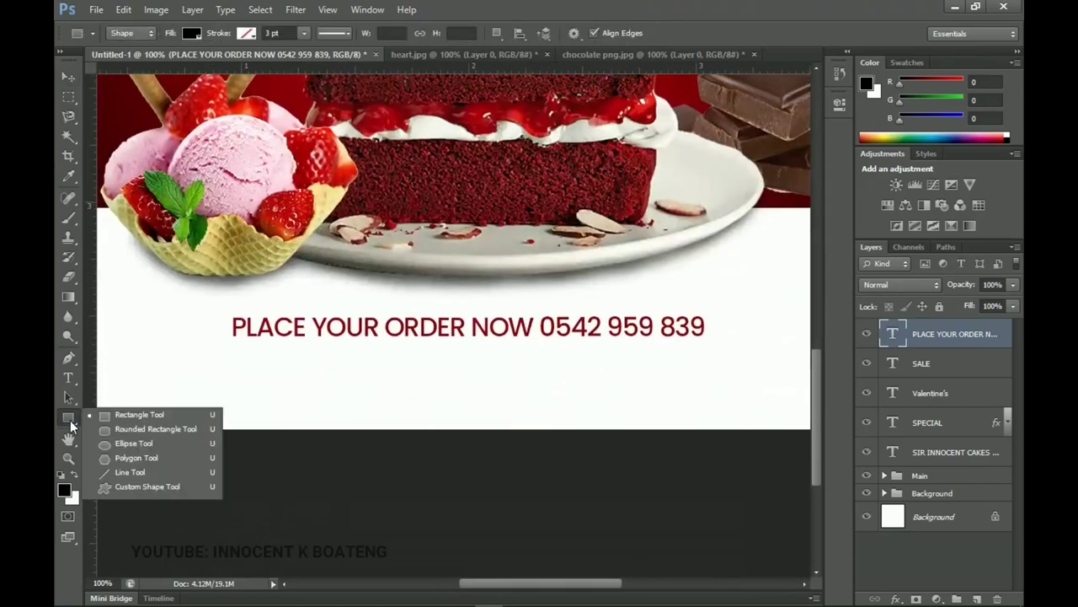
left_click(124, 415)
left_click_drag(226, 346, 715, 345)
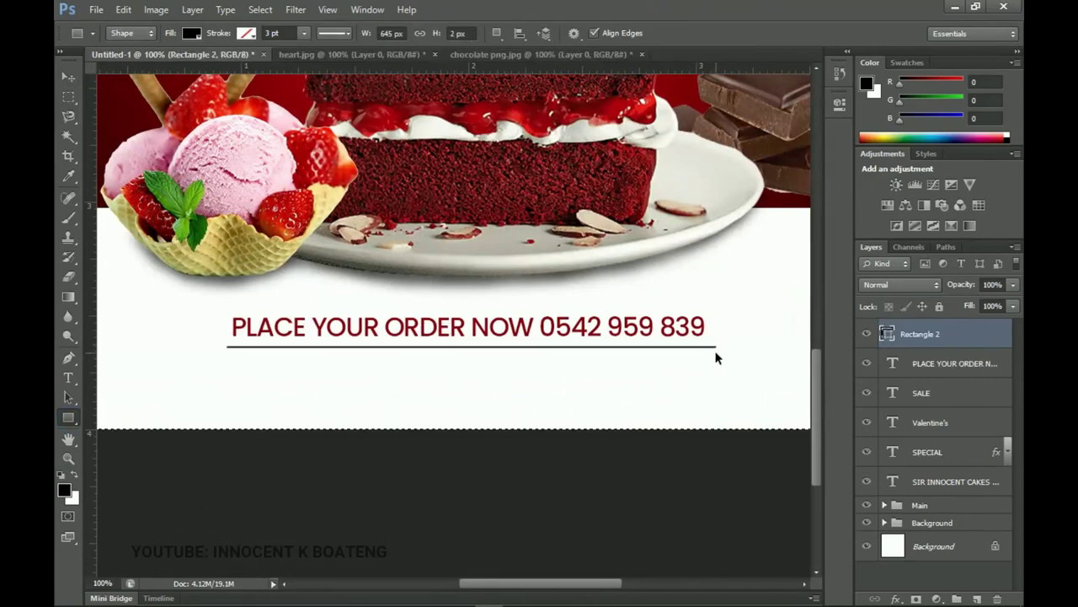
key("v")
left_click(433, 32)
key("ctrl+d")
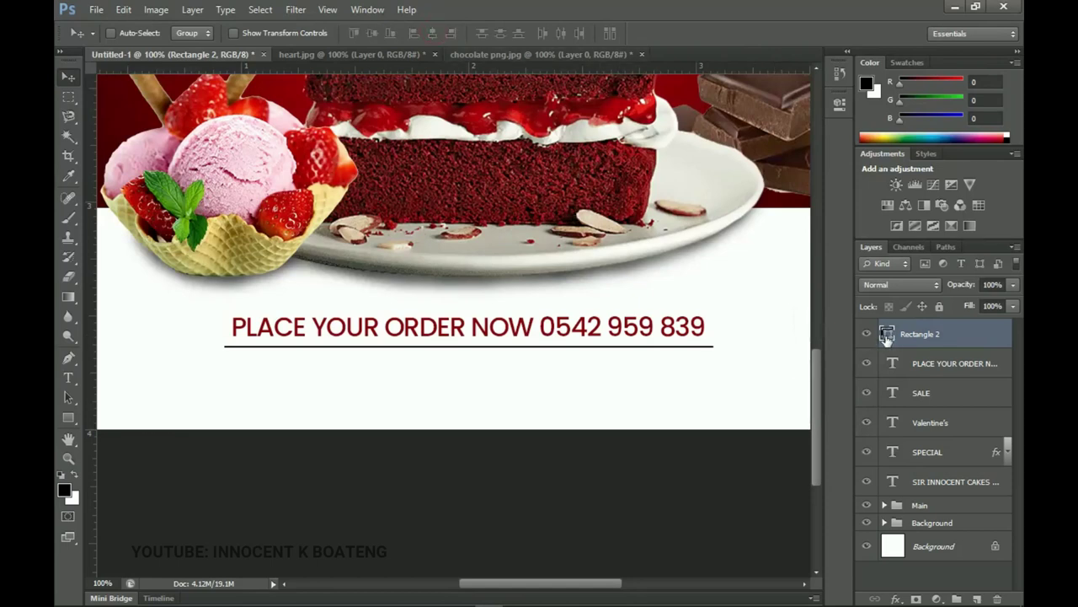
- Recolour the thin rectangle under the order text to dark red #870008, sampled from the text
double_click(887, 335)
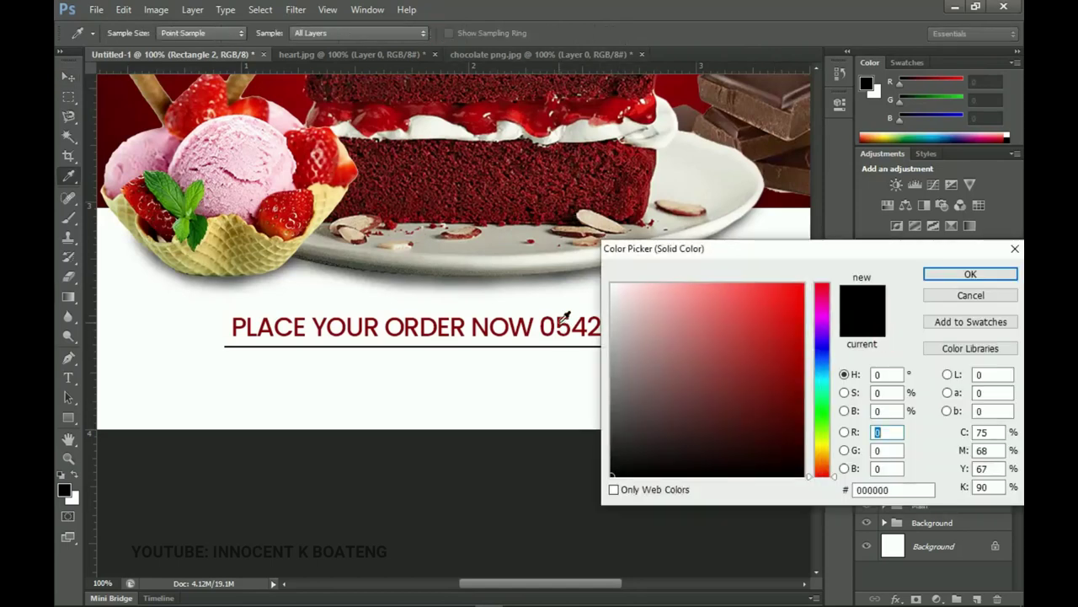
left_click(560, 321)
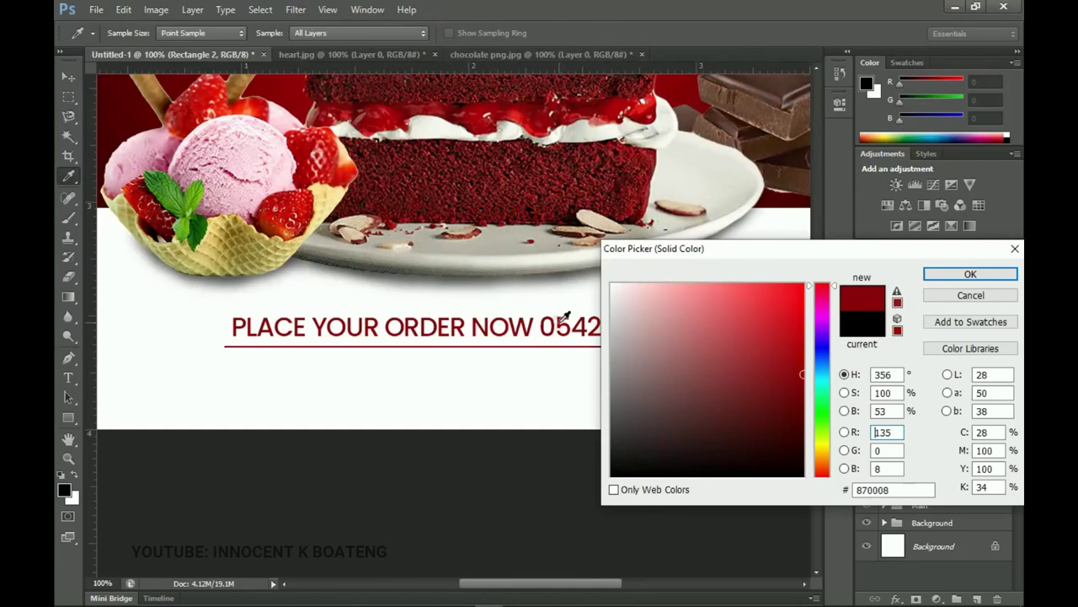
left_click(955, 275)
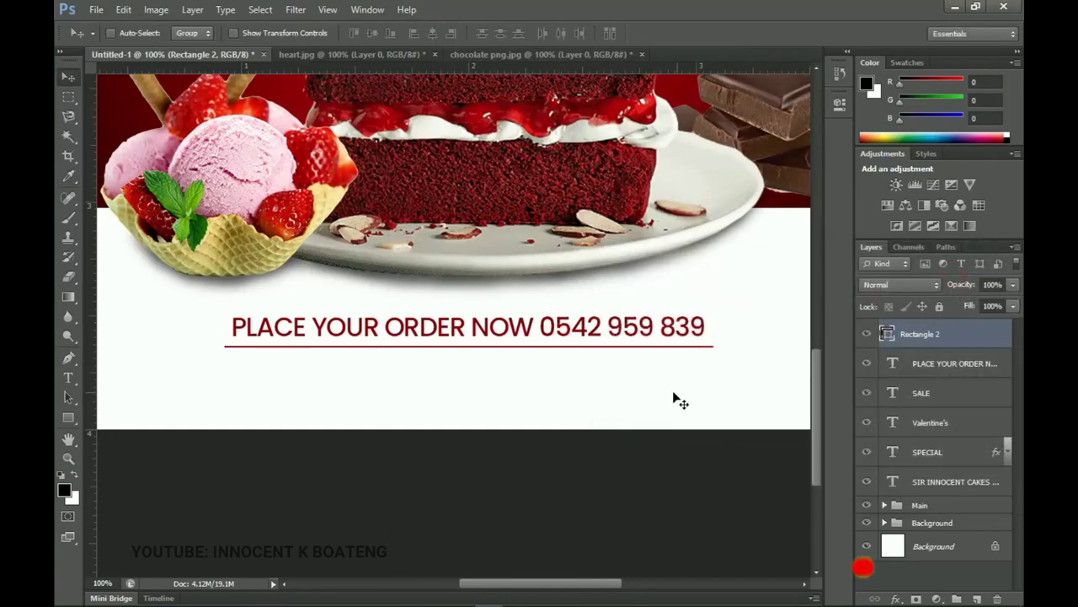
- Rasterize the thin line and apply a Motion Blur with angle 0° and distance 190 pixels so its ends fade out
left_click(295, 10)
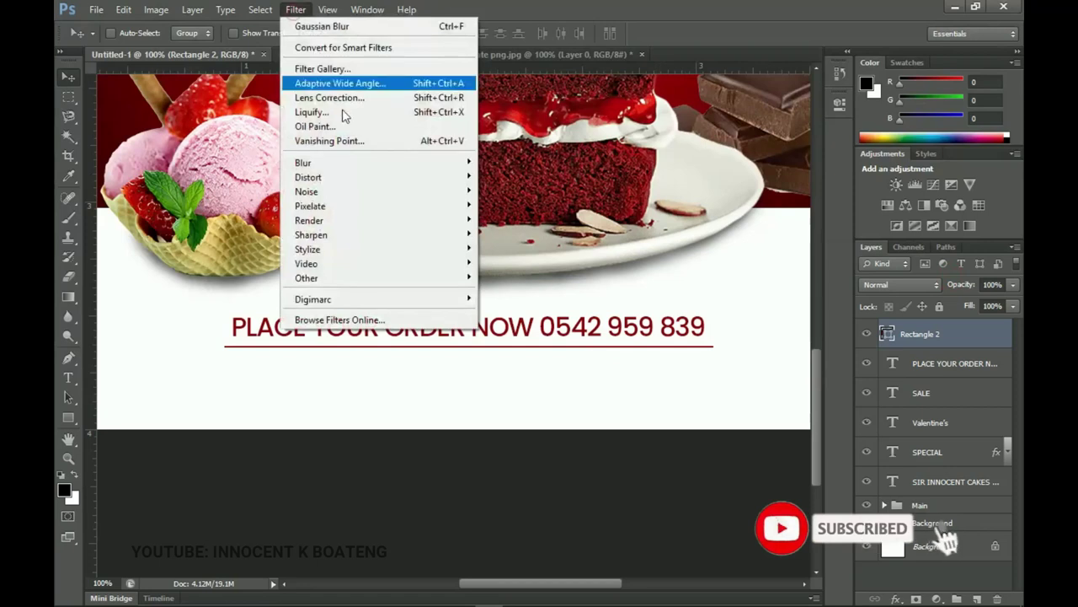
mouse_move(424, 161)
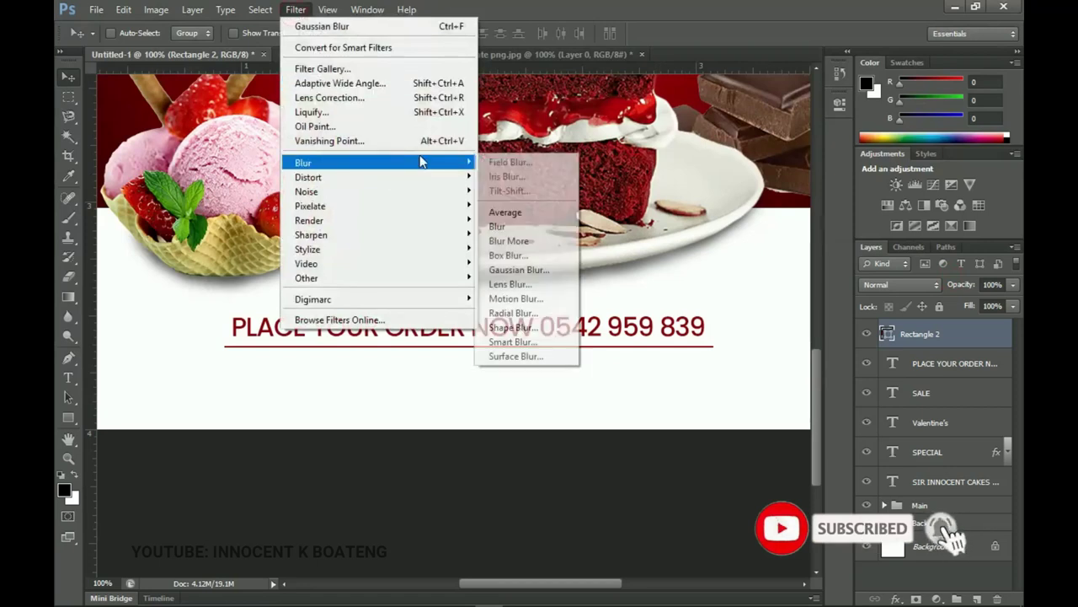
left_click(537, 304)
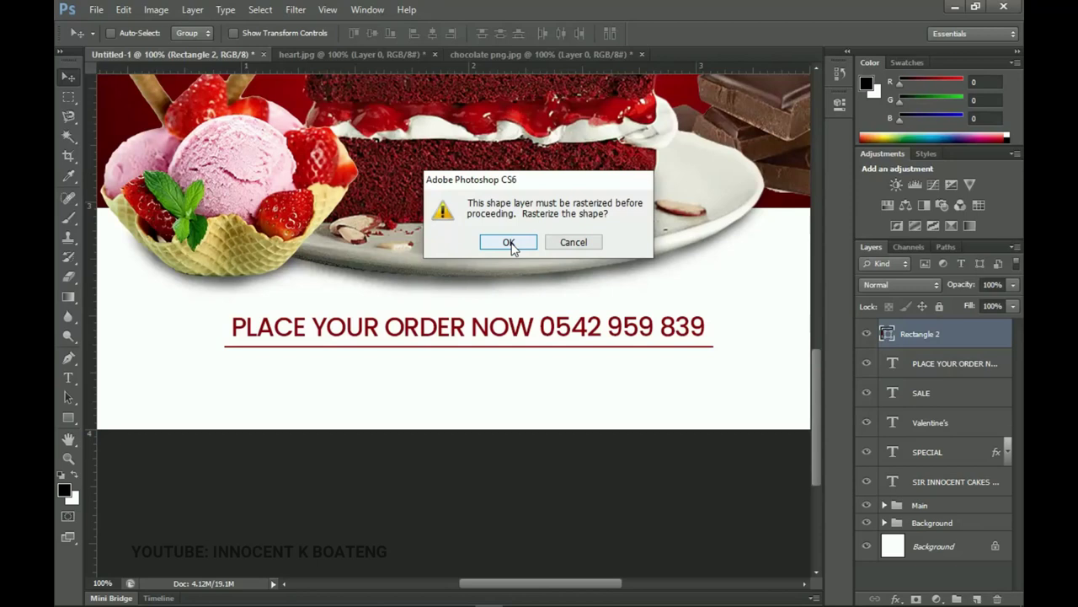
left_click(509, 242)
left_click_drag(539, 368, 496, 379)
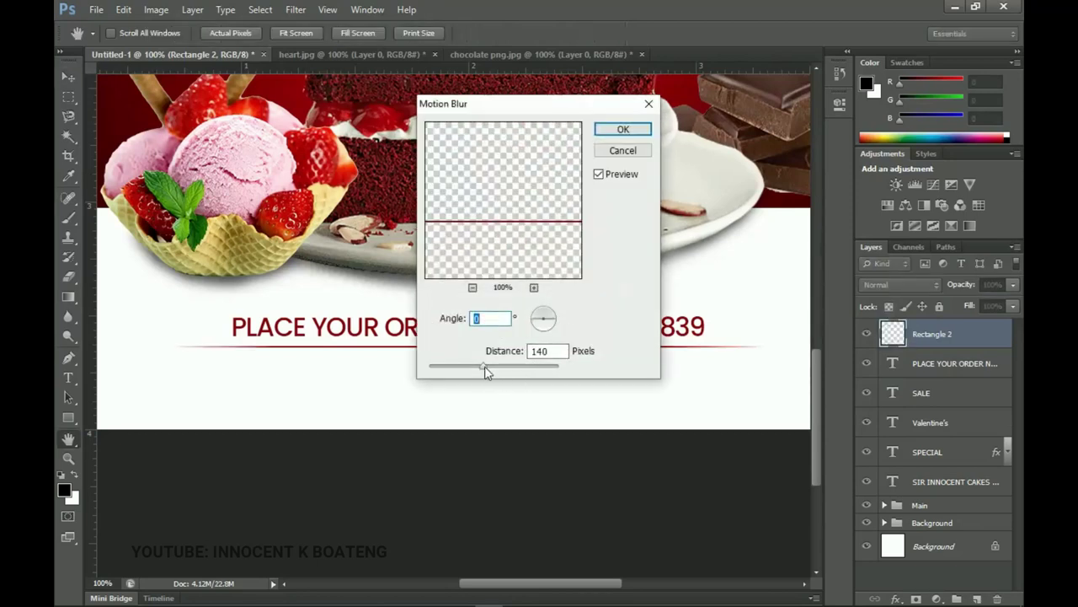
left_click_drag(485, 371, 493, 367)
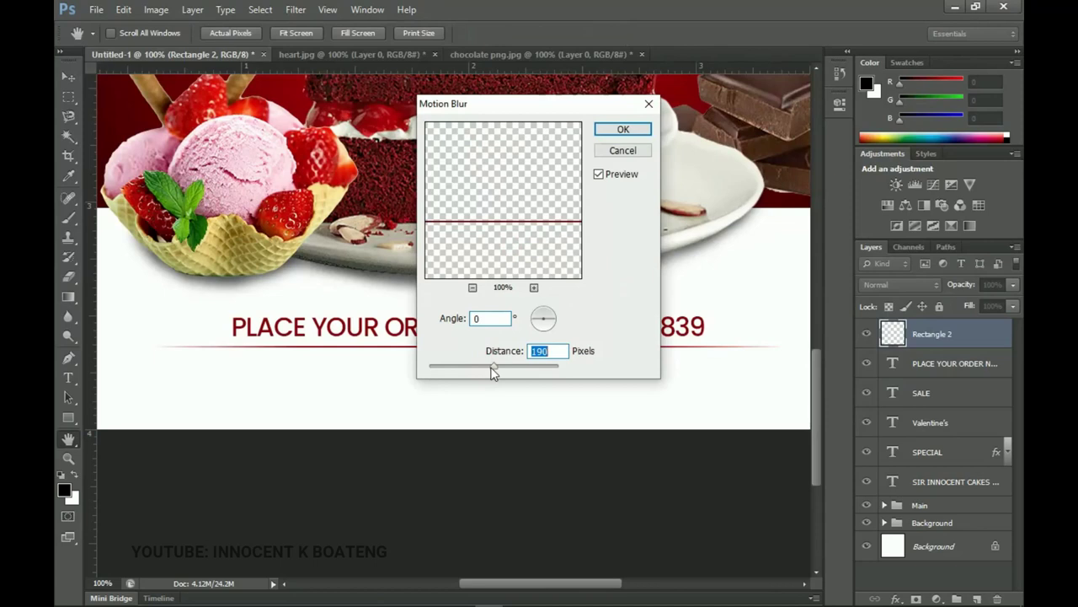
left_click(622, 128)
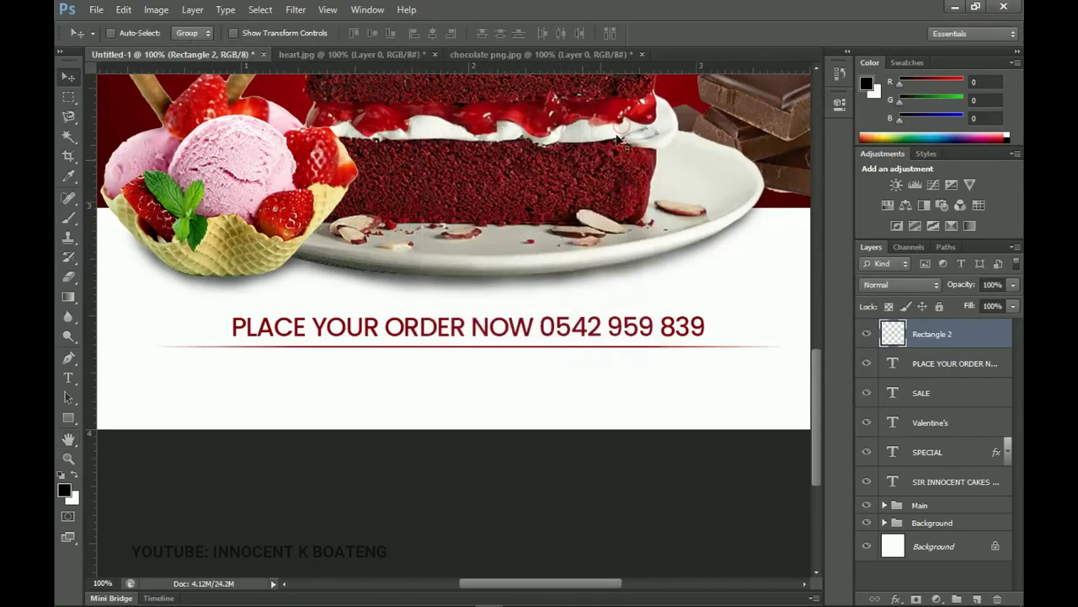
- Duplicate the order text layer and move the copy straight down below the blurred line
scroll(637, 303, "down", 2)
scroll(638, 306, "up", 1)
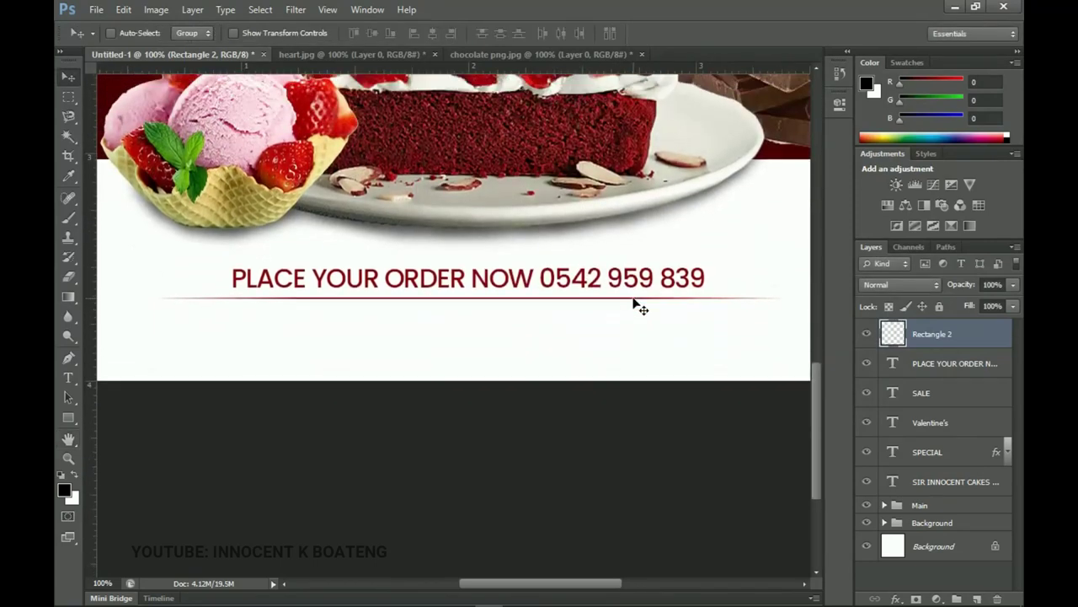
scroll(638, 306, "up", 1)
scroll(636, 303, "down", 2)
scroll(638, 303, "up", 1)
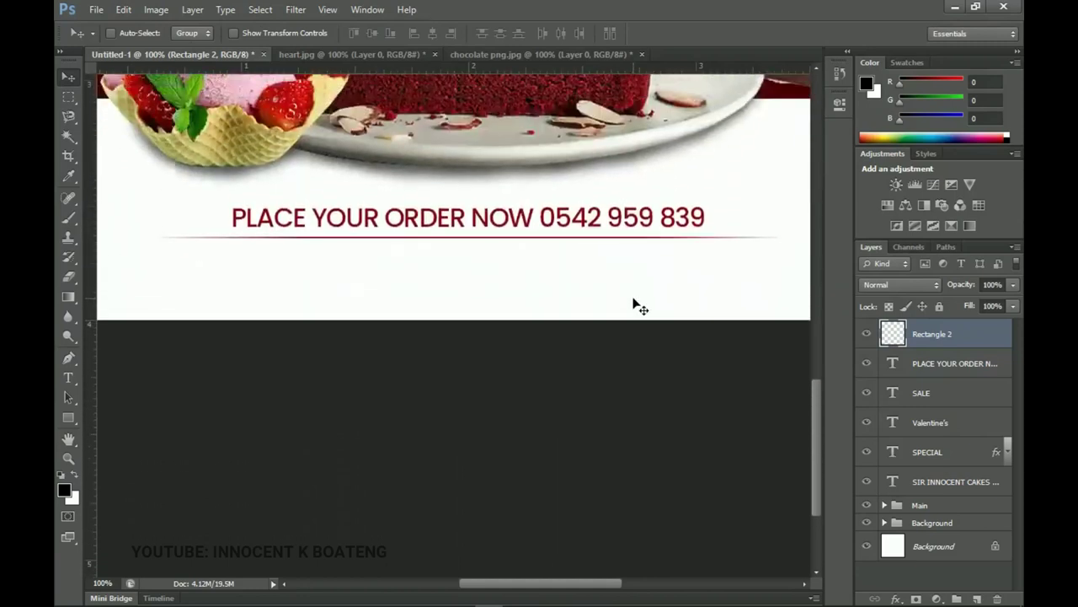
left_click(933, 365)
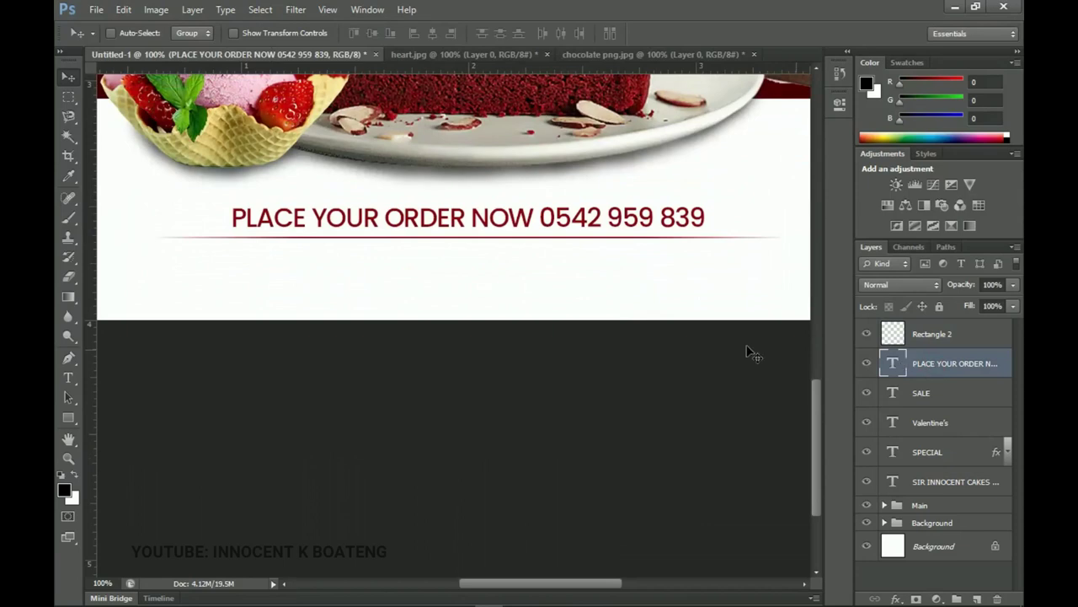
key("ctrl+j")
left_click_drag(582, 229, 578, 273)
- Replace the duplicated order text below the line with the social media handle copied from the Notepad notes
key("t")
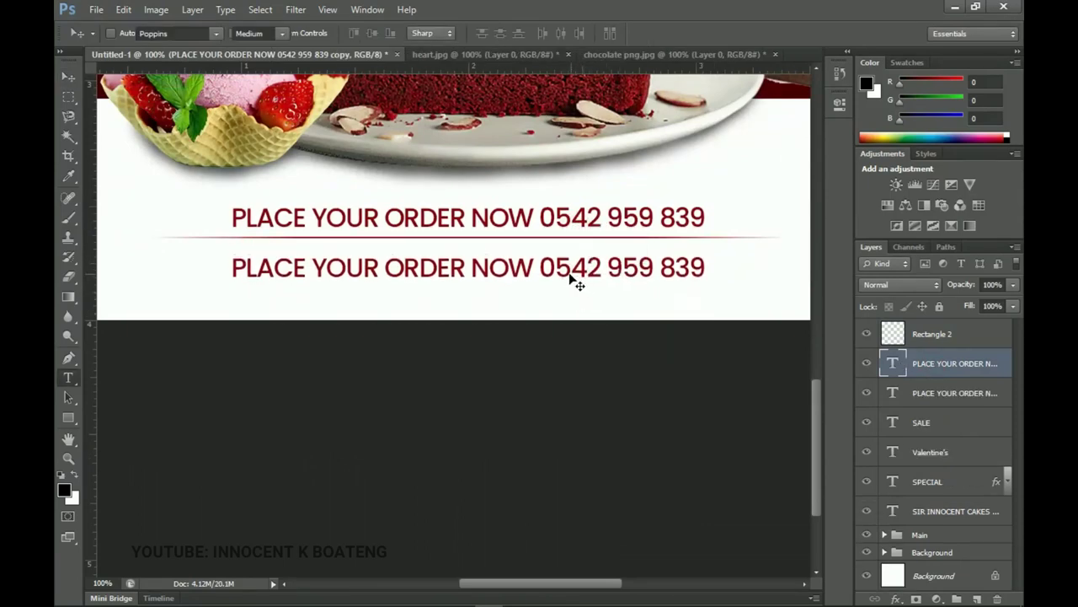
left_click(571, 271)
key("ctrl+a")
left_click(573, 599)
left_click_drag(719, 347, 618, 347)
key("ctrl+c")
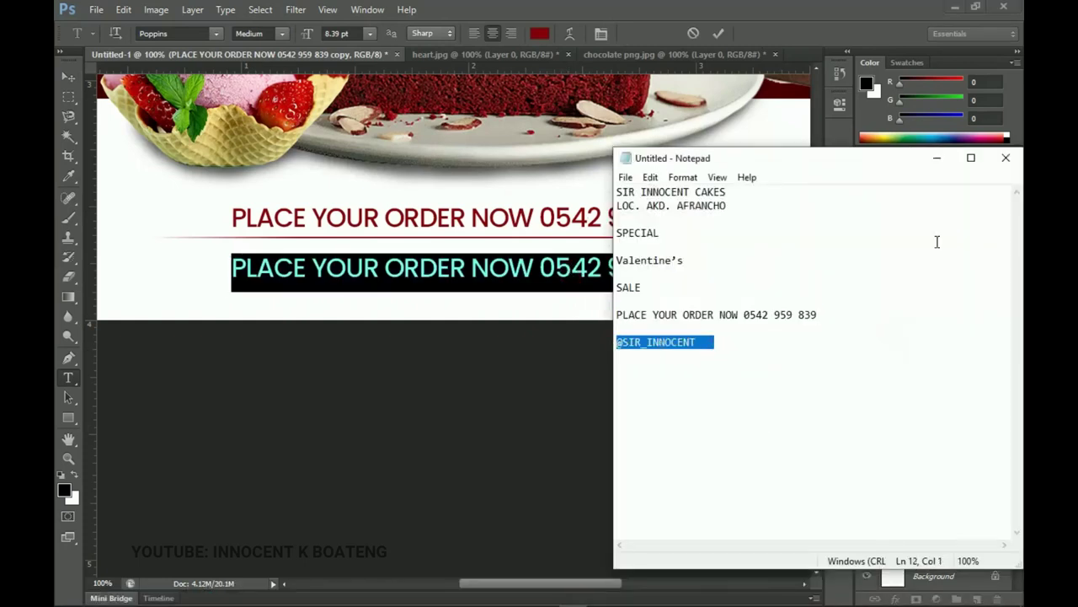
left_click(937, 157)
left_click(665, 289)
key("ctrl+a")
key("ctrl+v")
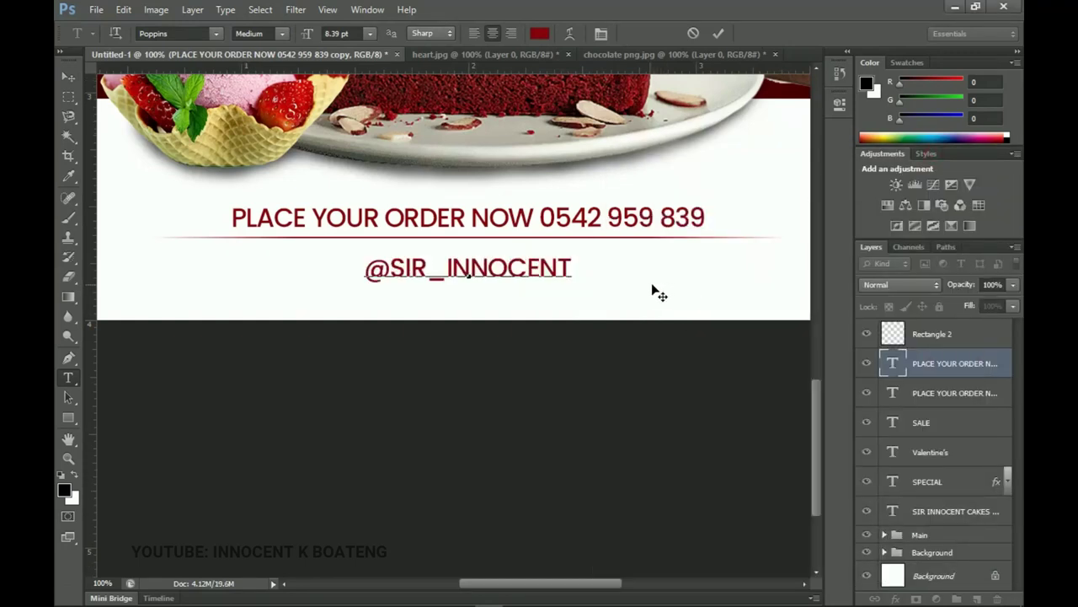
left_click(68, 74)
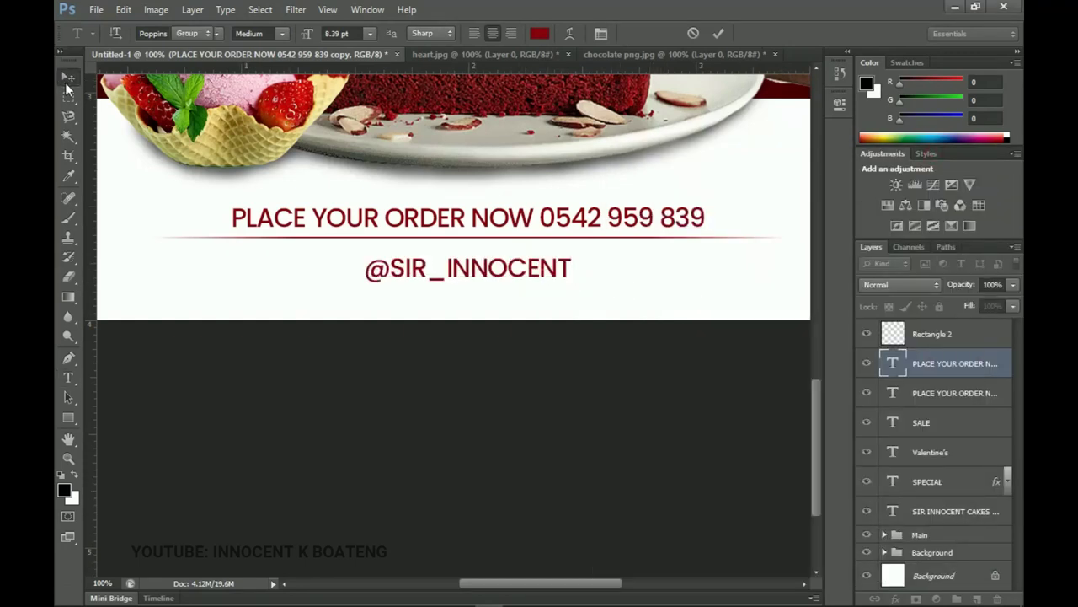
- Open the free-social-media-icons image from the Vals Promo 21 folder as a separate Photoshop document
mouse_move(406, 595)
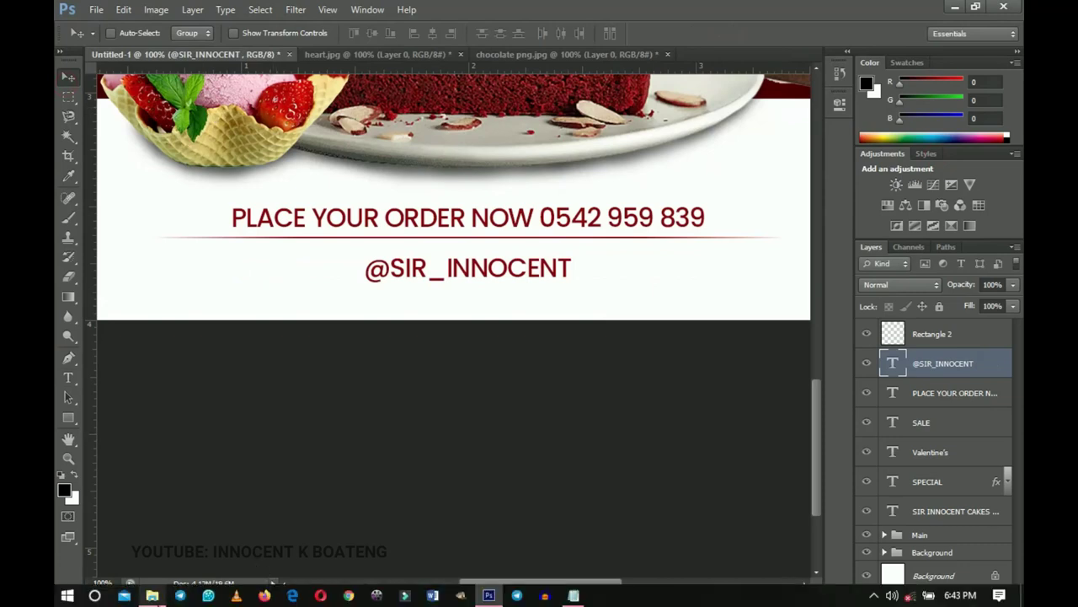
left_click(152, 595)
left_click(636, 221)
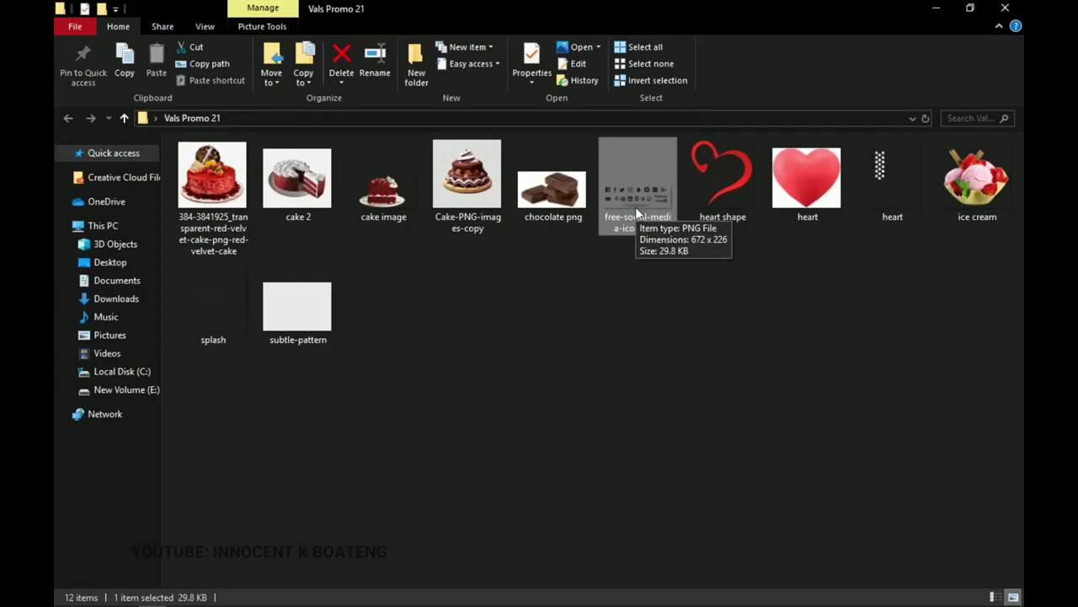
left_click_drag(650, 208, 967, 464)
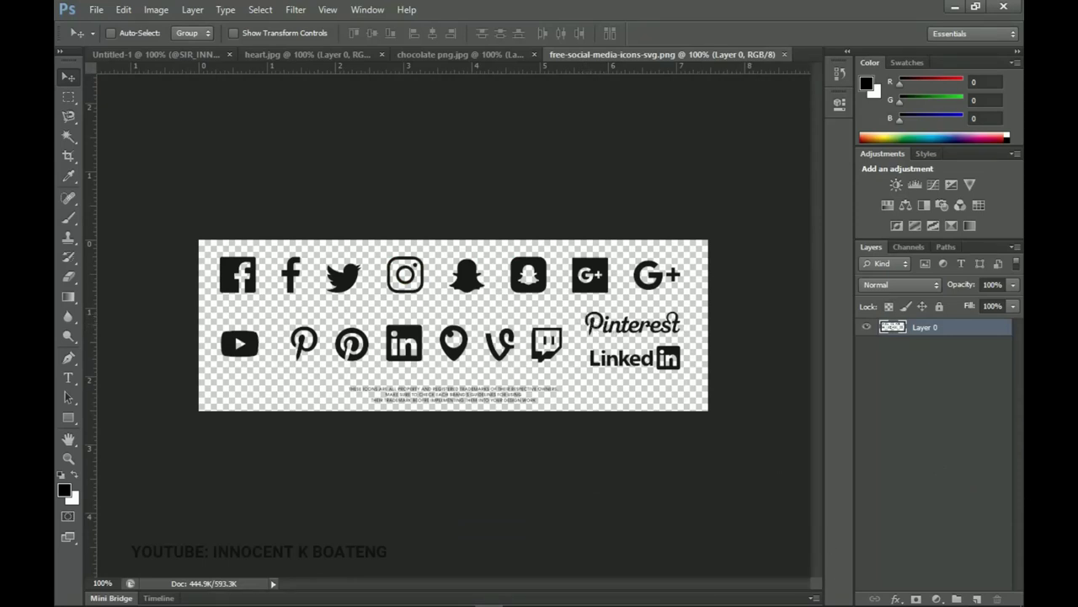
- Select the Instagram icon with a rectangular marquee and copy it to its own layer
left_click(68, 98)
left_click(134, 98)
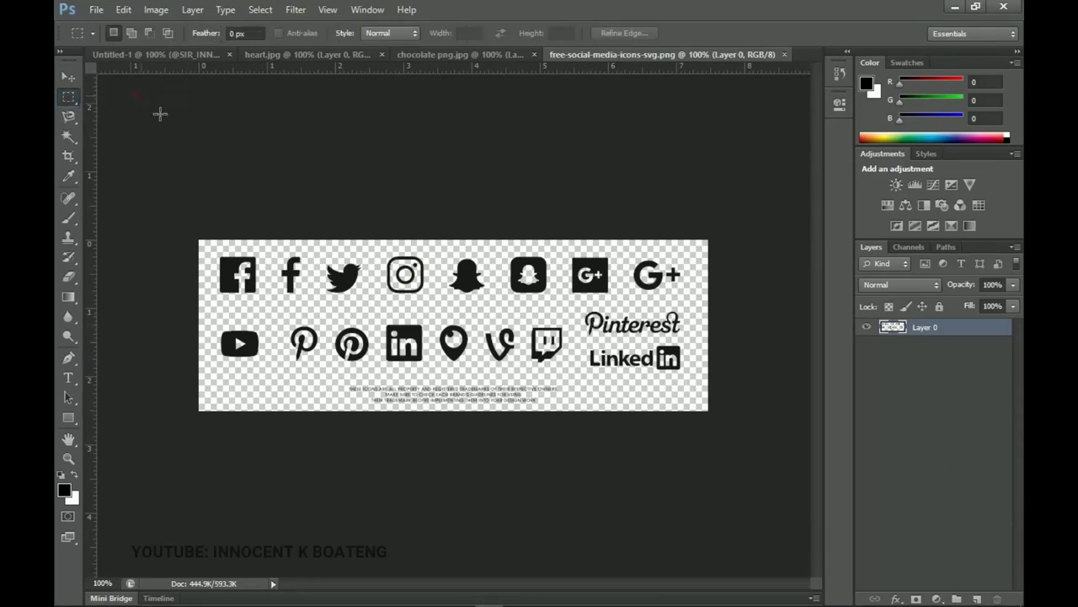
left_click_drag(384, 249, 430, 303)
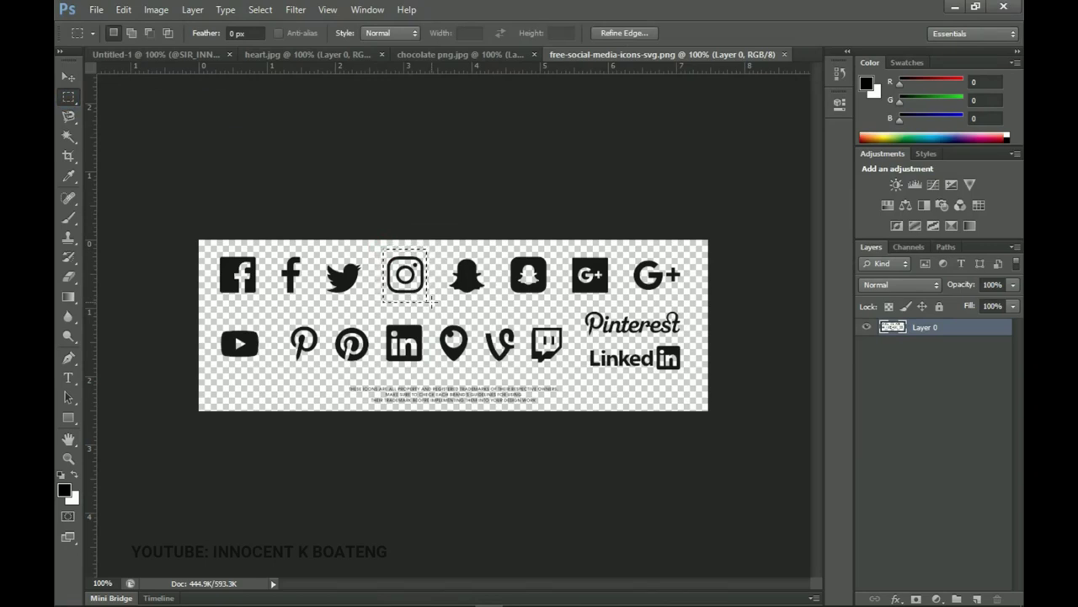
key("ctrl+j")
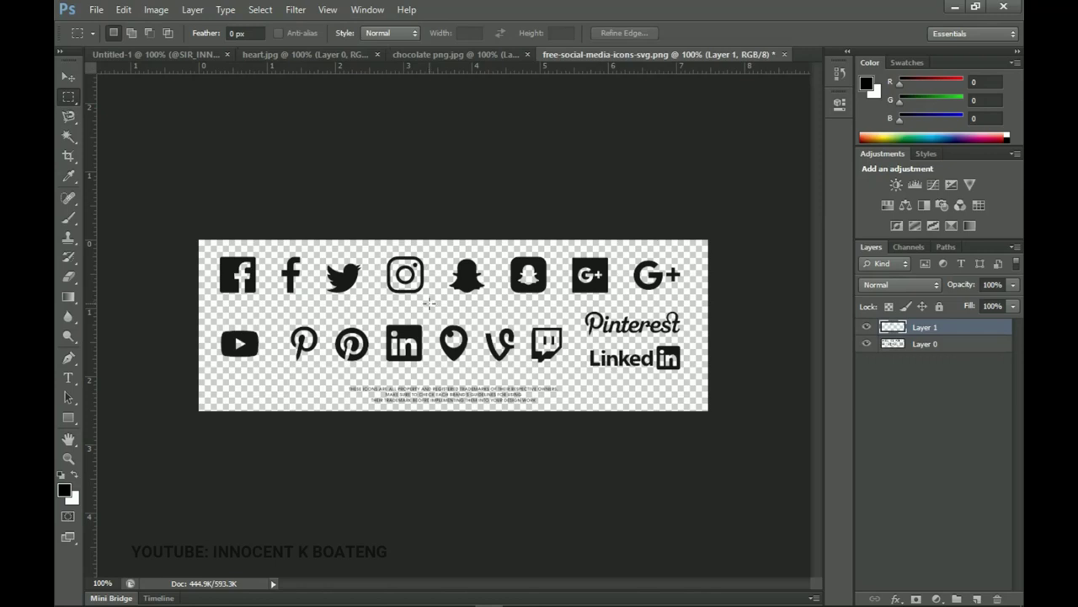
- Bring the Instagram icon into the flyer, place it before the social media handle, and shrink it slightly to match the text
key("v")
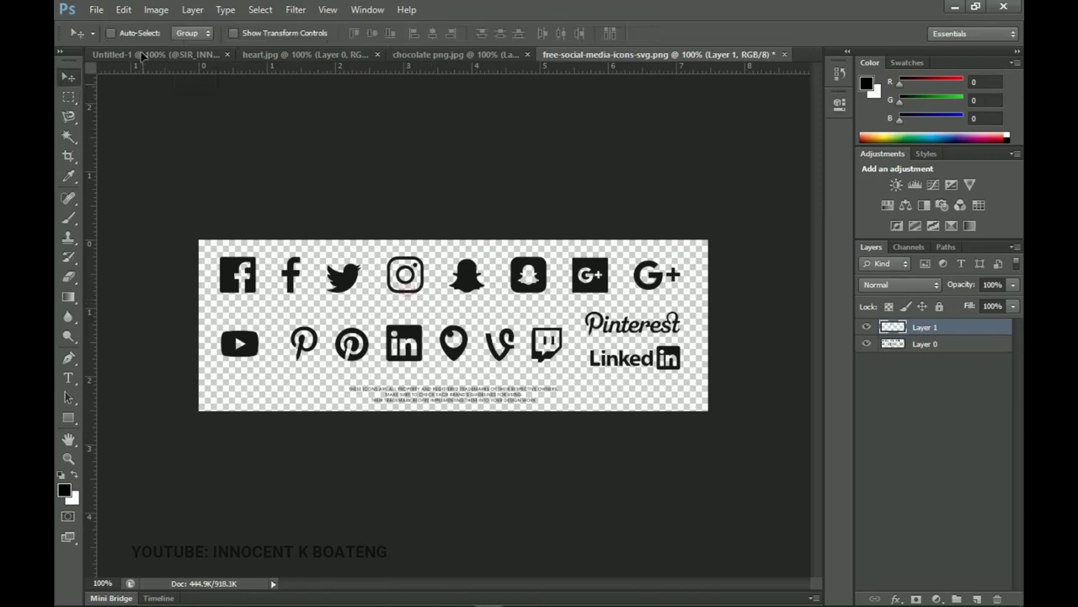
left_click_drag(147, 55, 415, 308)
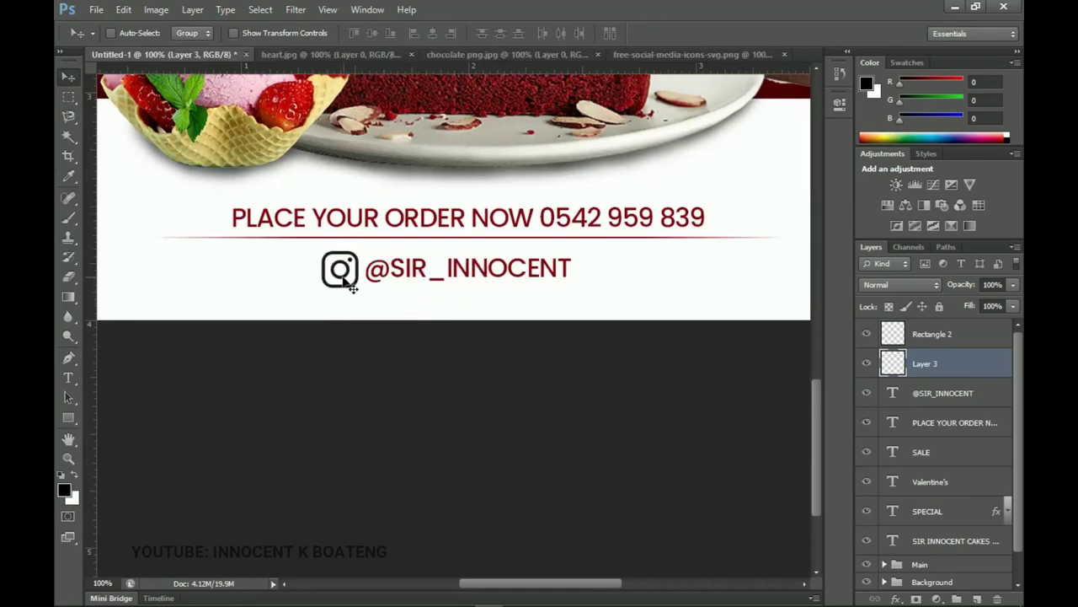
key("ctrl+t")
left_click_drag(359, 291, 355, 287)
key("Return")
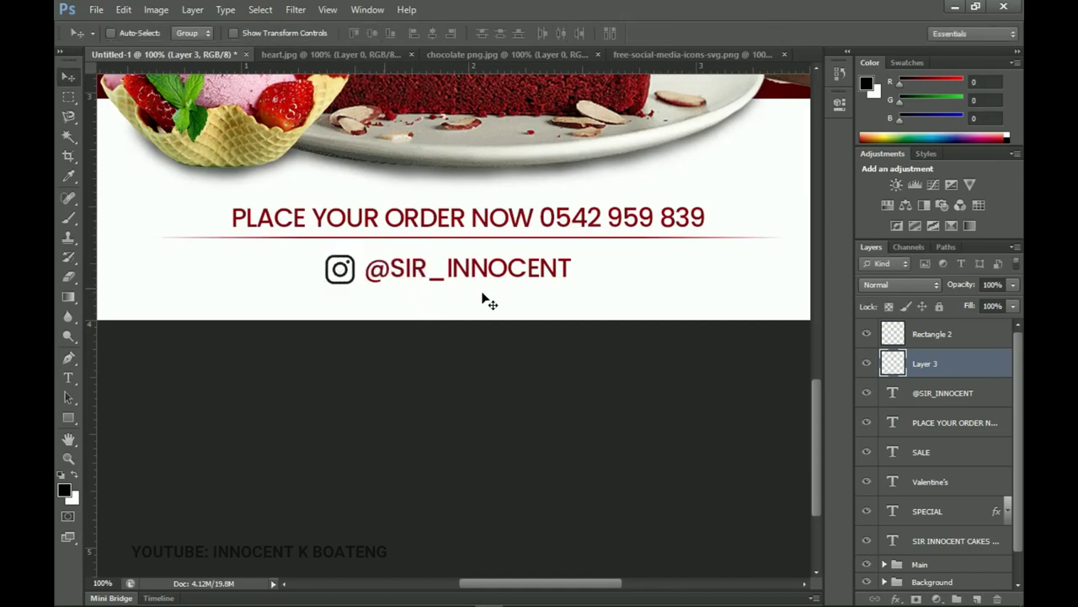
- Apply a Color Overlay to the Instagram icon in dark red #870008, sampled from the handle text
right_click(947, 367)
left_click(826, 98)
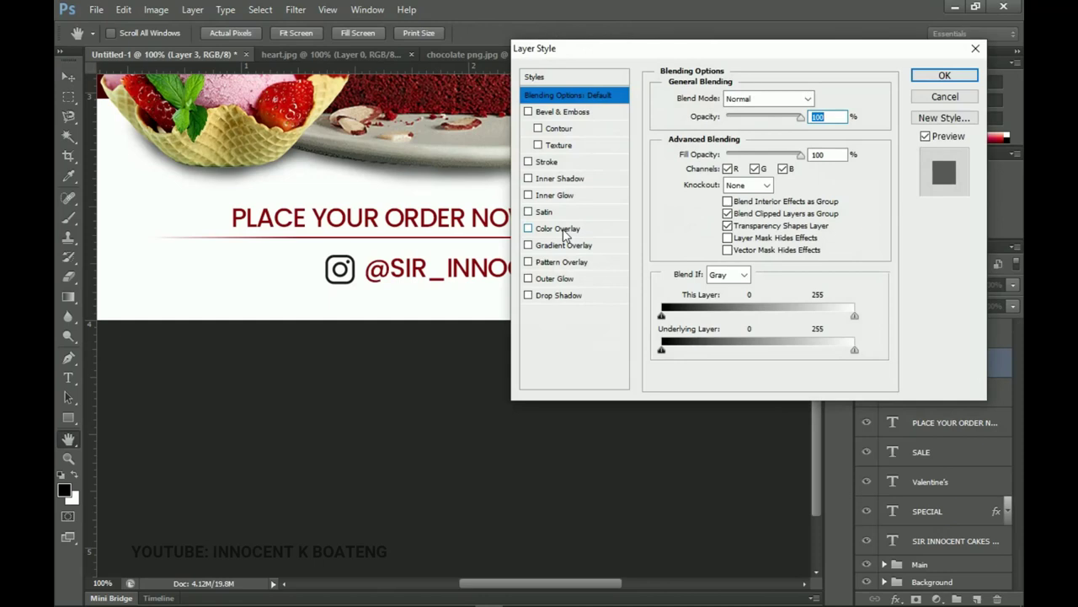
left_click(560, 229)
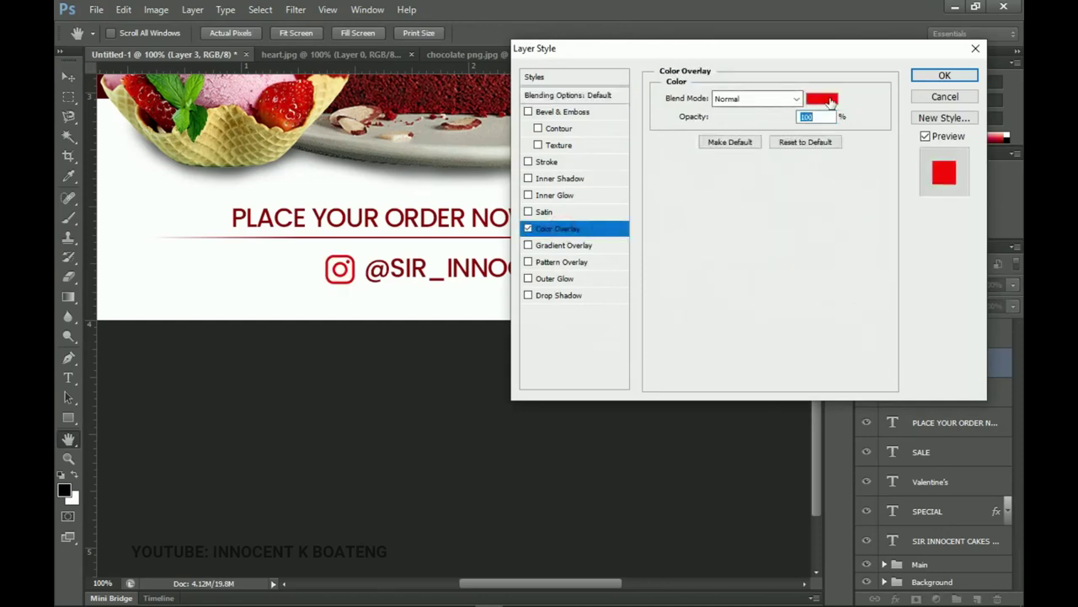
left_click(830, 100)
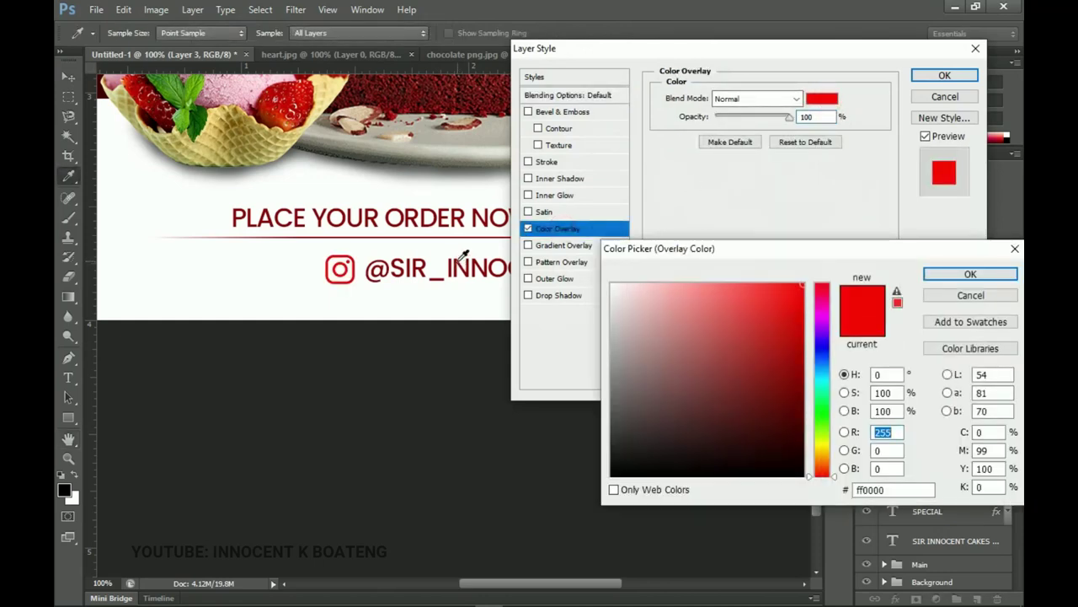
left_click(461, 260)
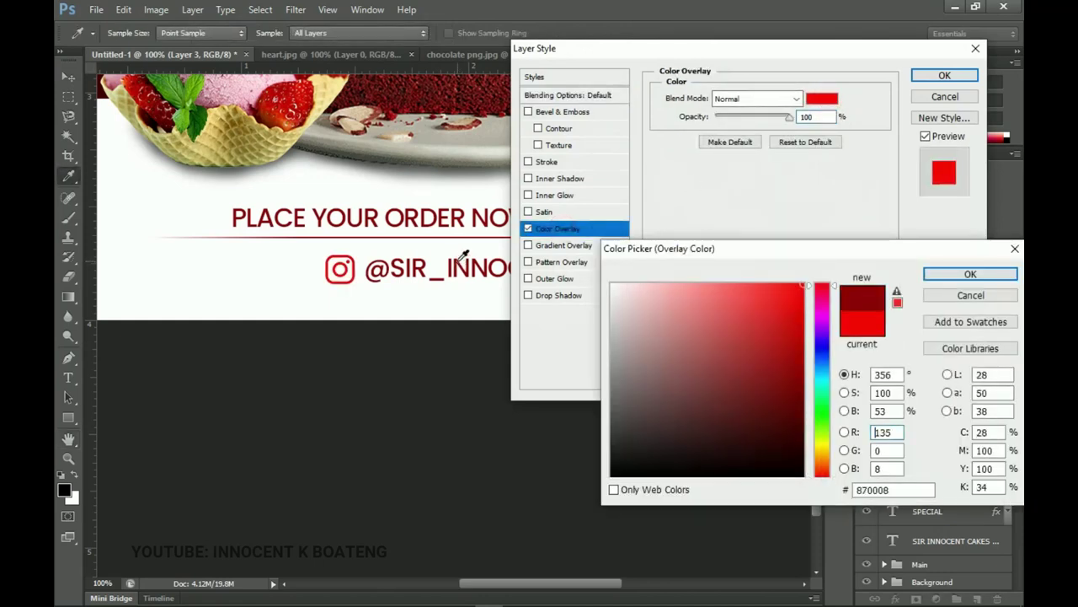
left_click(966, 276)
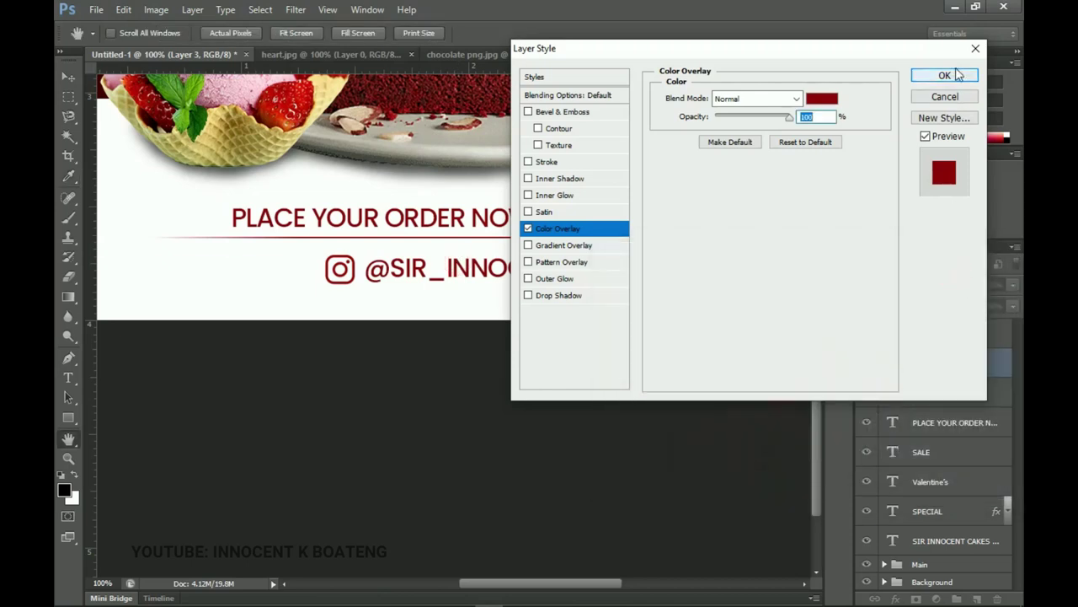
left_click(945, 76)
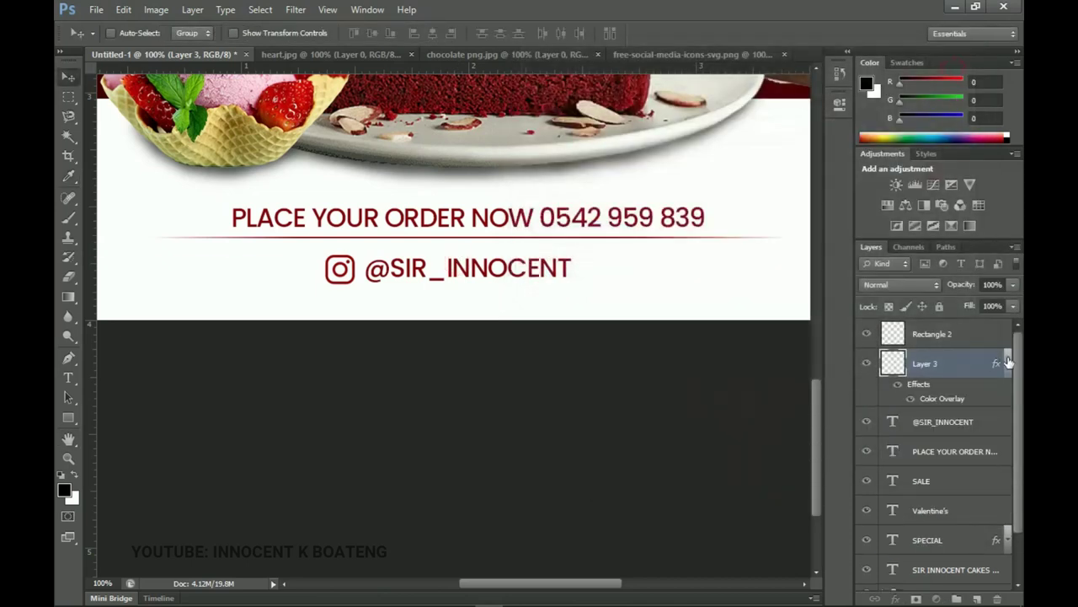
left_click(1009, 362)
- Draw a small circle with the Ellipse tool above the blurred line layer, at the plate's right edge overlapping the white footer's upper edge
scroll(665, 361, "up", 1)
key("z")
scroll(588, 294, "down", 2)
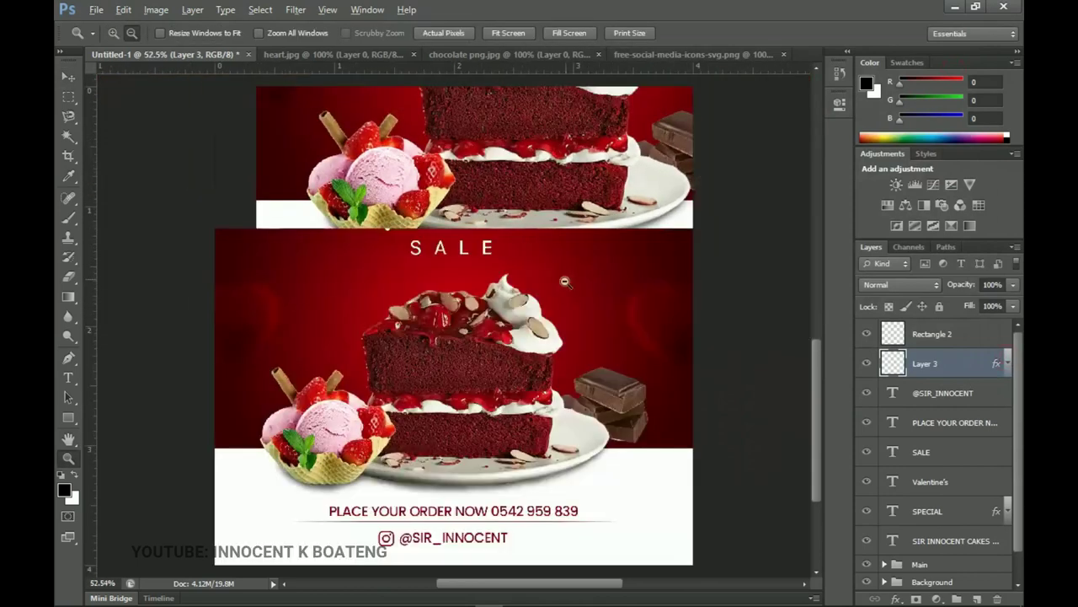
key("v")
left_click(934, 335)
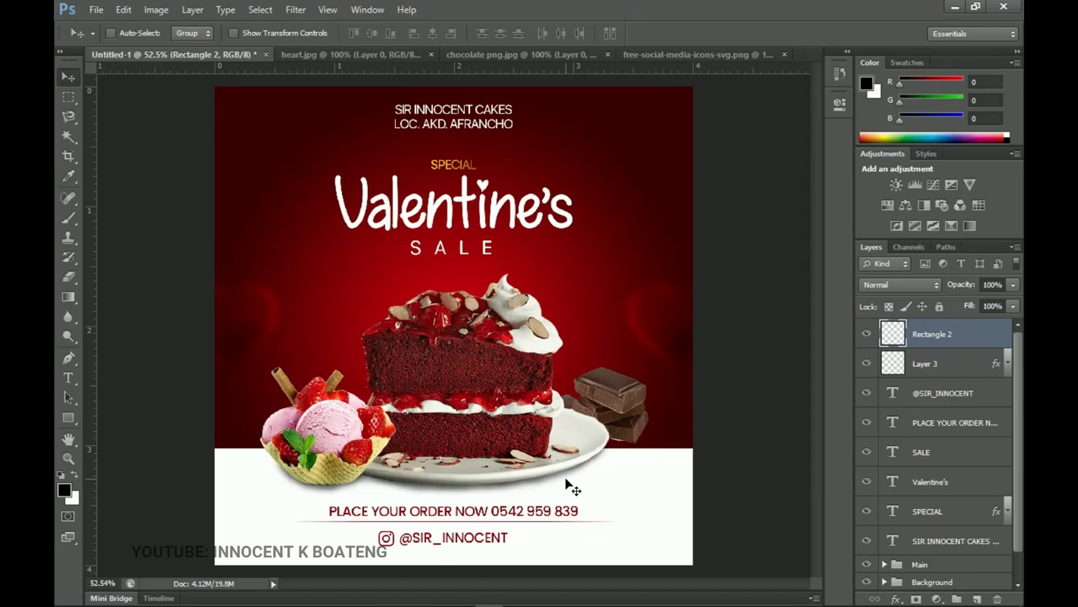
key("u")
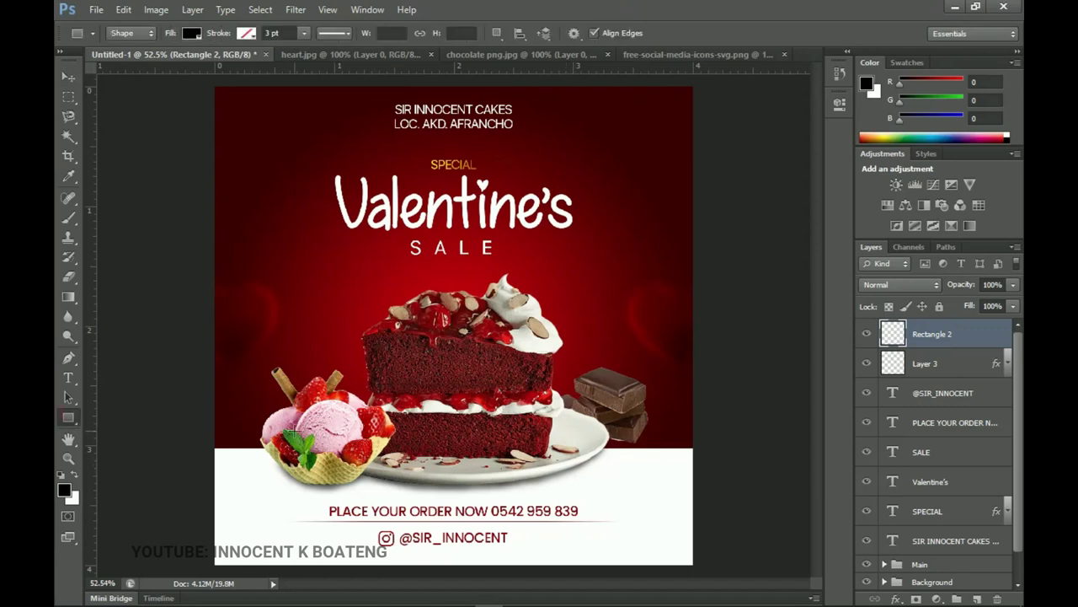
right_click(64, 422)
left_click(134, 443)
left_click_drag(581, 439, 634, 500)
key("v")
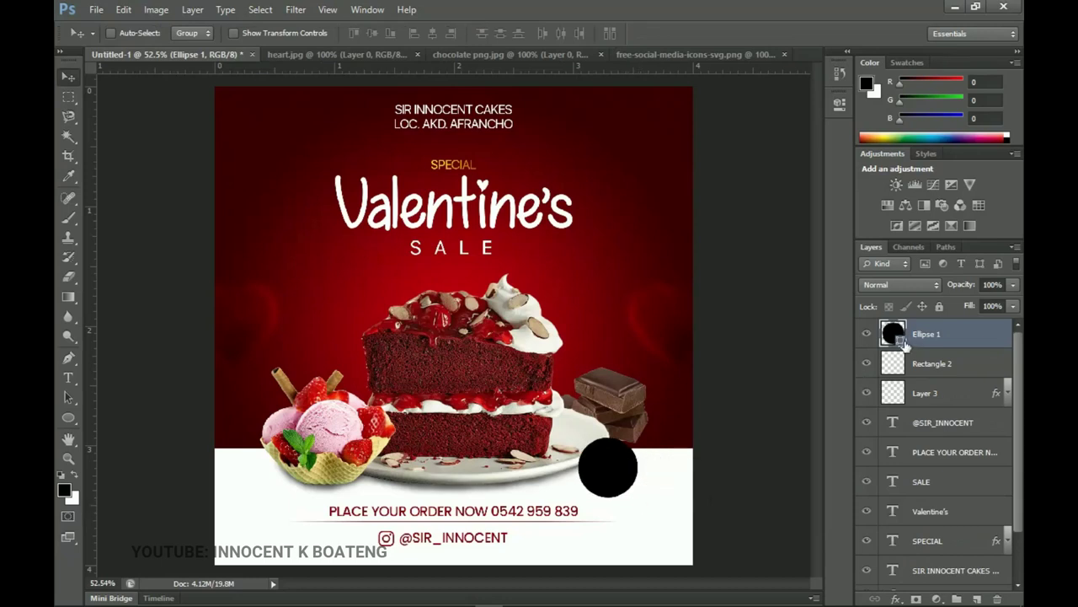
- Set the circle's fill to white #ffffff
double_click(902, 338)
left_click(613, 285)
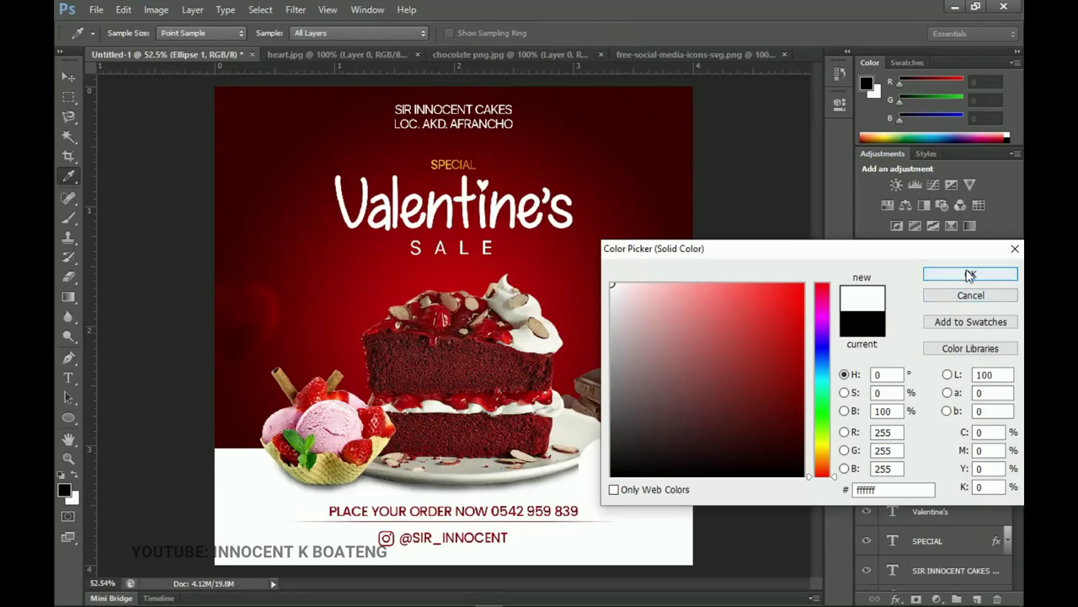
left_click(969, 274)
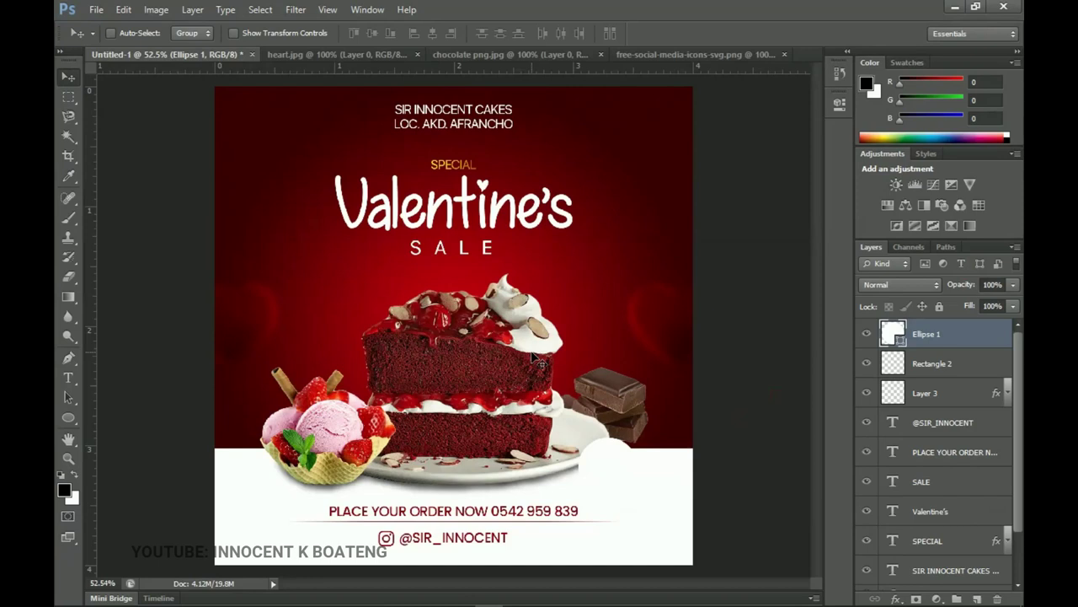
- Duplicate the white circle as a dark red copy, #590004 sampled from the background, shifted slightly down and to the right
key("ctrl+j")
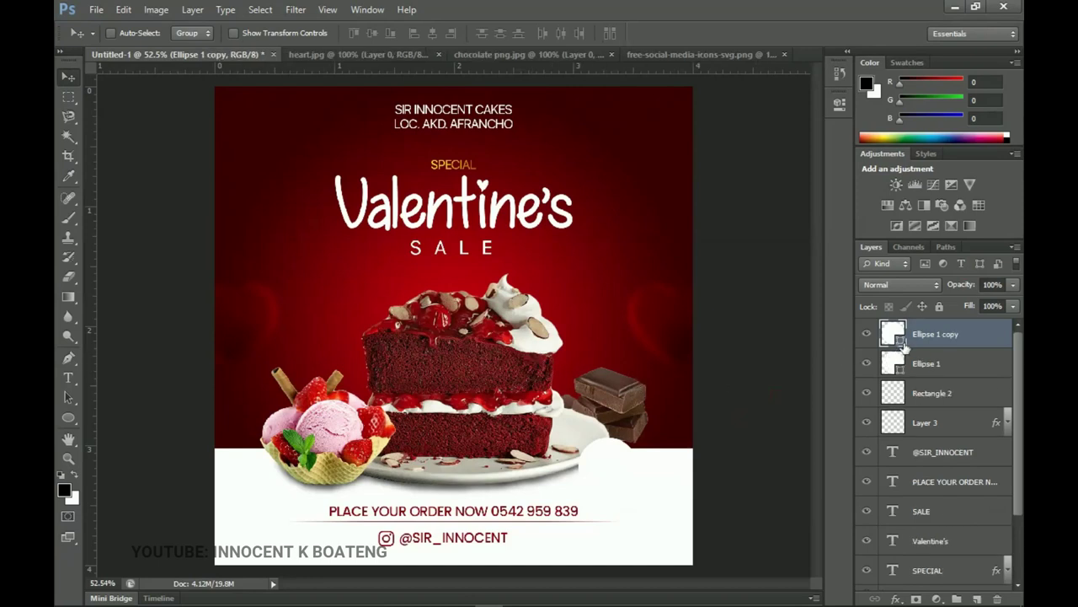
double_click(899, 341)
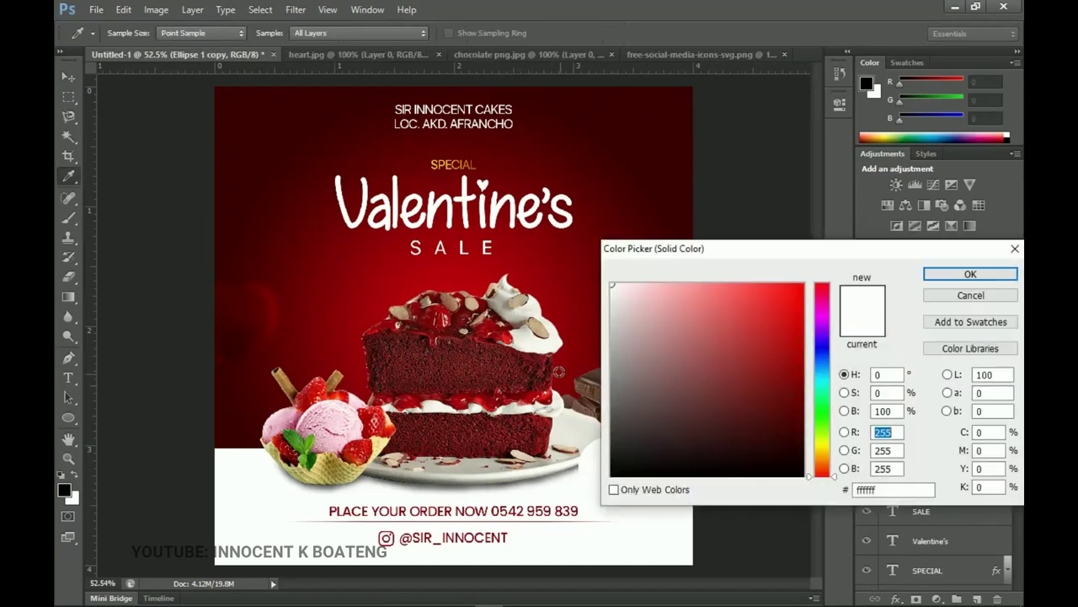
left_click(575, 337)
left_click_drag(687, 248, 779, 260)
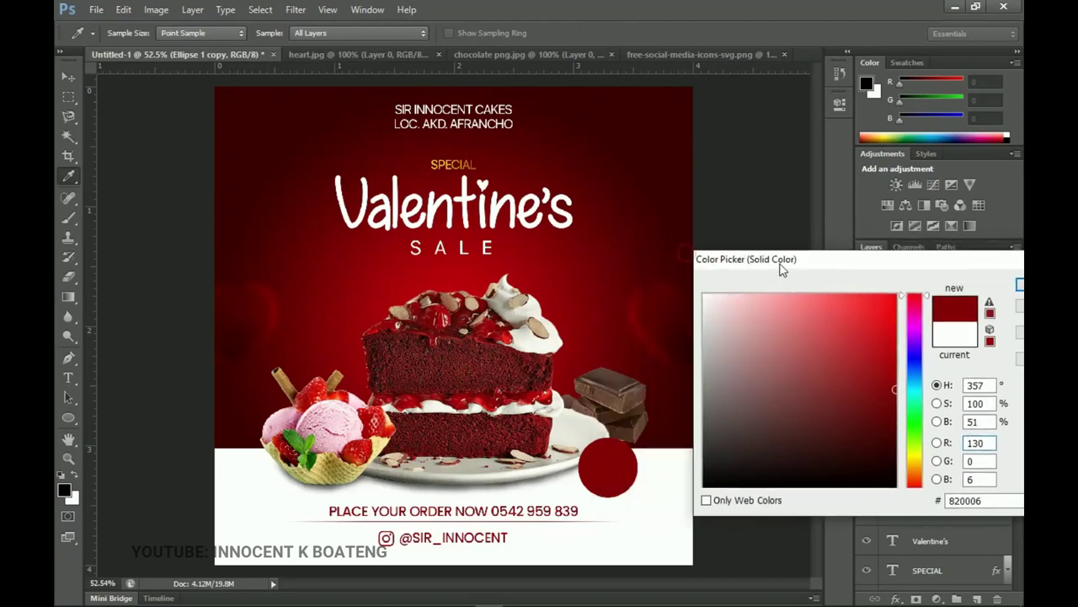
left_click(632, 289)
left_click(630, 289)
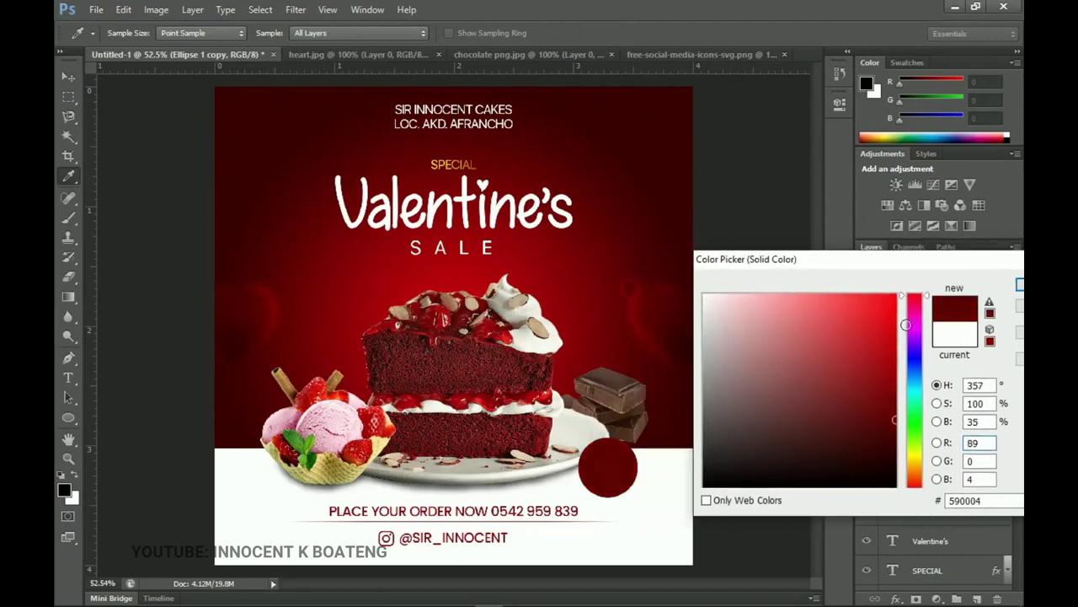
left_click(1019, 289)
key("v")
left_click_drag(623, 472, 628, 478)
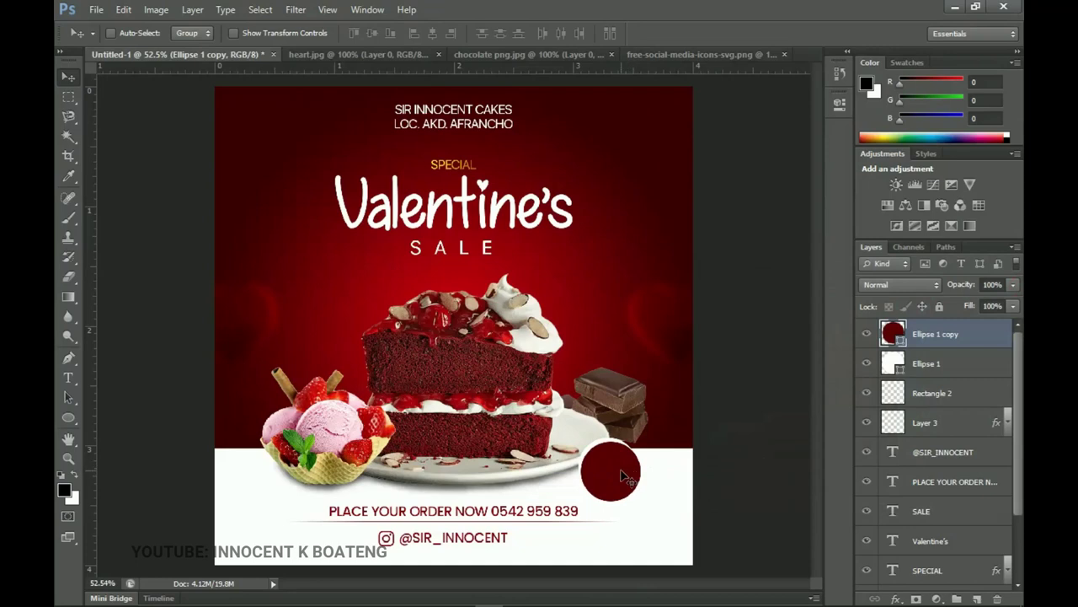
- Add the centred two-line text "30% OFF" in Poppins Medium near the dark red circle
key("z")
left_click(647, 476)
left_click_drag(662, 481, 601, 397)
key("v")
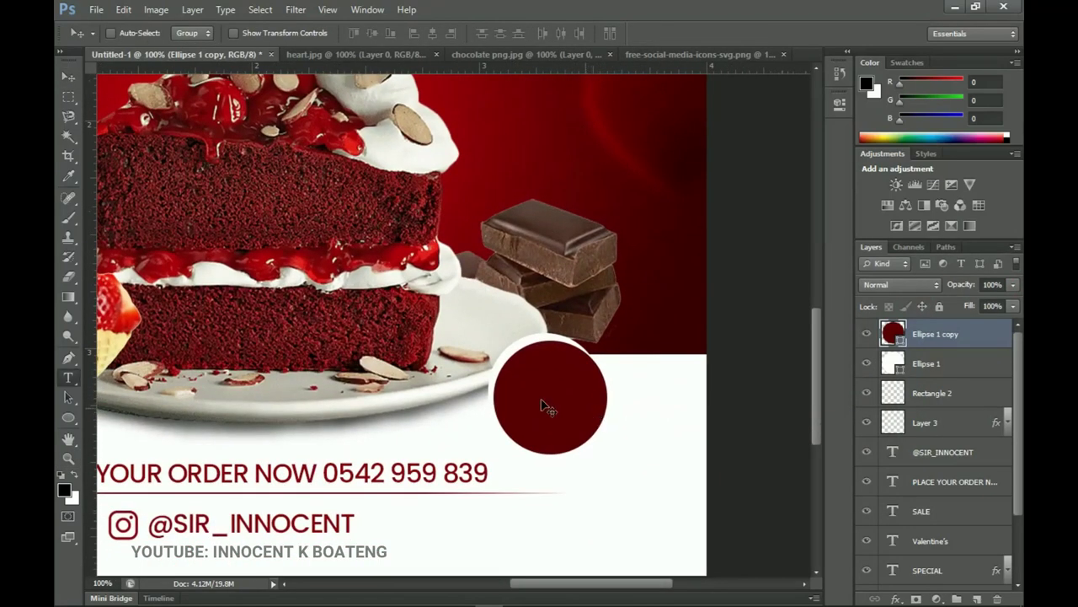
key("t")
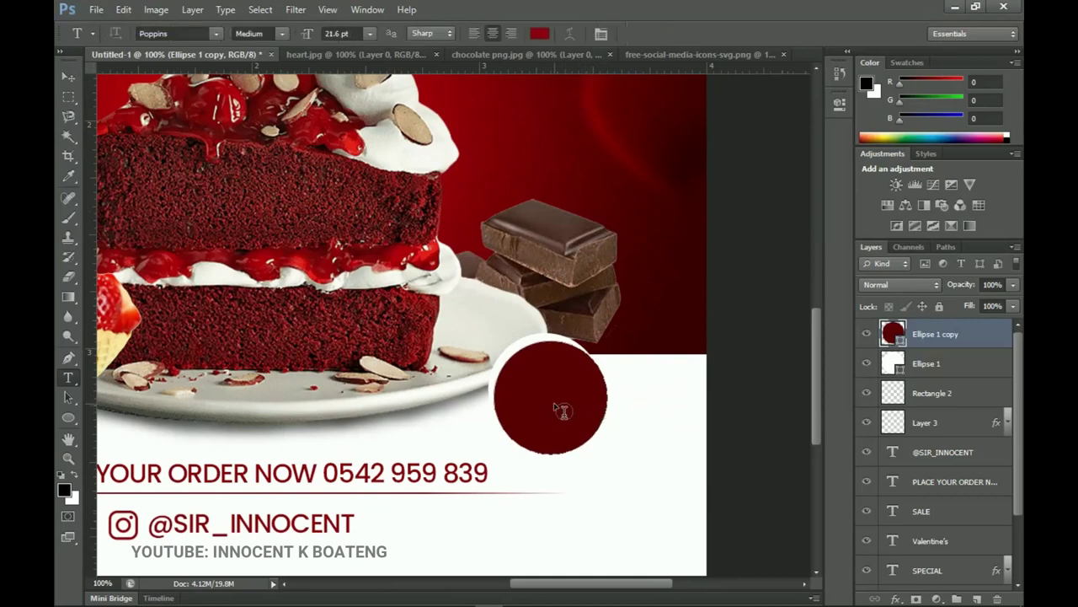
left_click(627, 334)
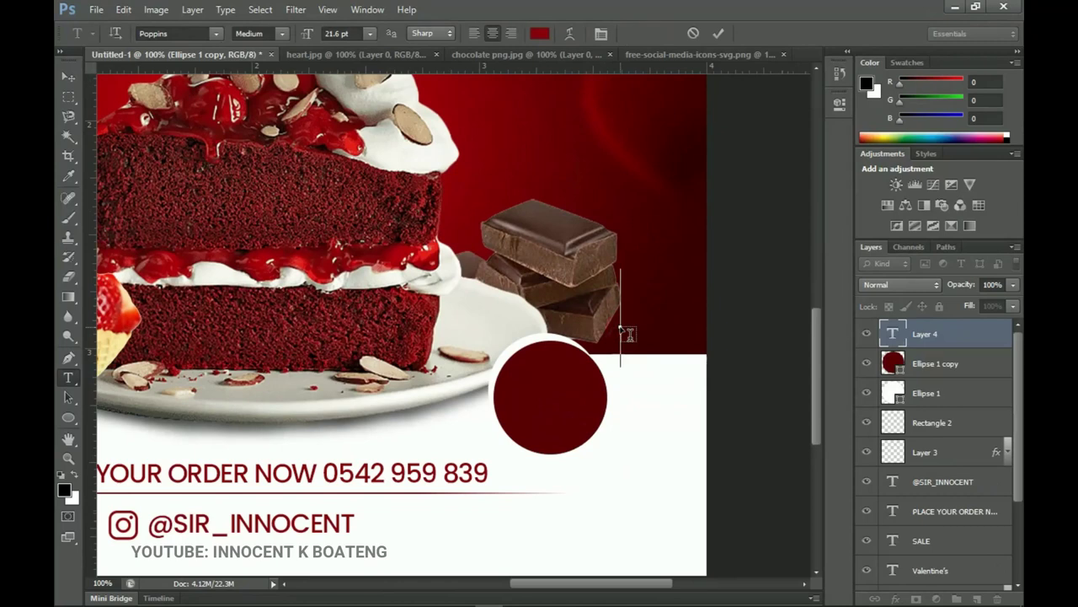
type("30")
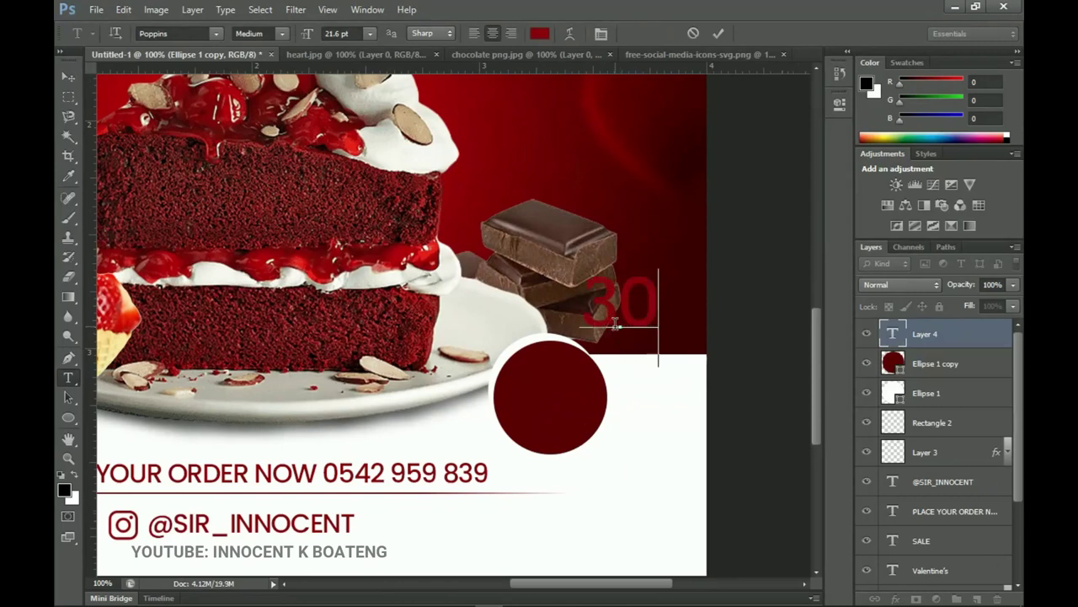
type("%")
key("Return")
type("OFF")
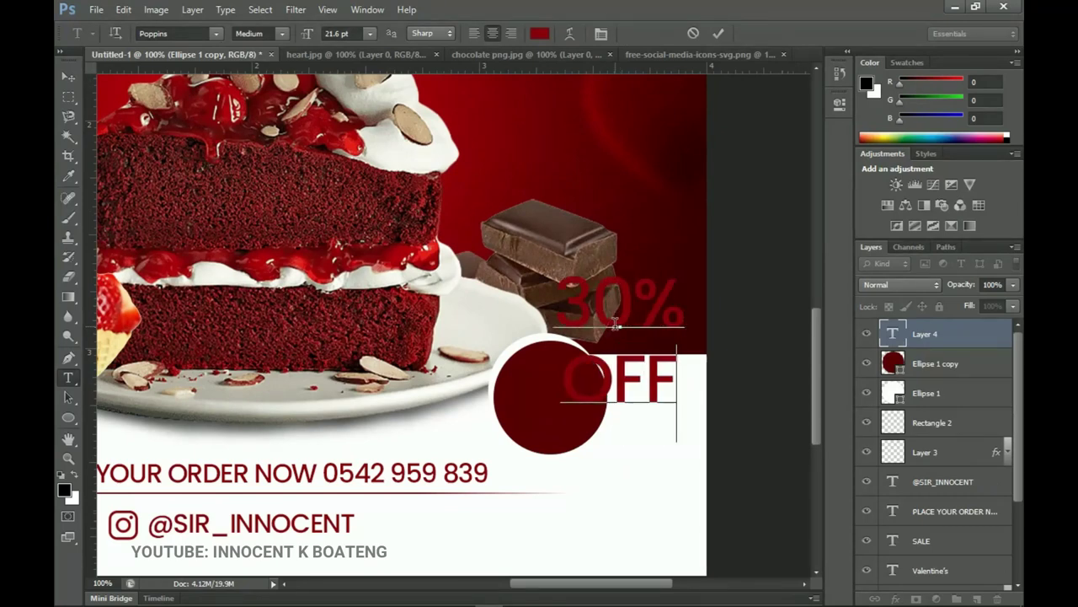
- Recolour the whole "30% OFF" text to white #ffffff
key("ctrl+a")
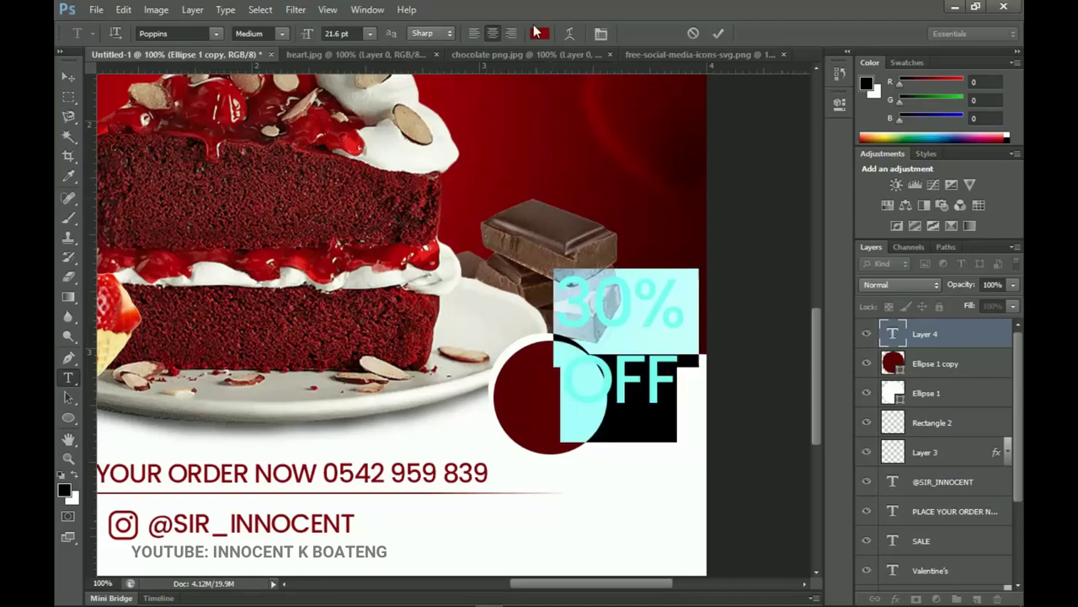
left_click(540, 32)
mouse_move(710, 300)
left_mouse_down()
mouse_move(739, 313)
mouse_move(705, 295)
left_mouse_up()
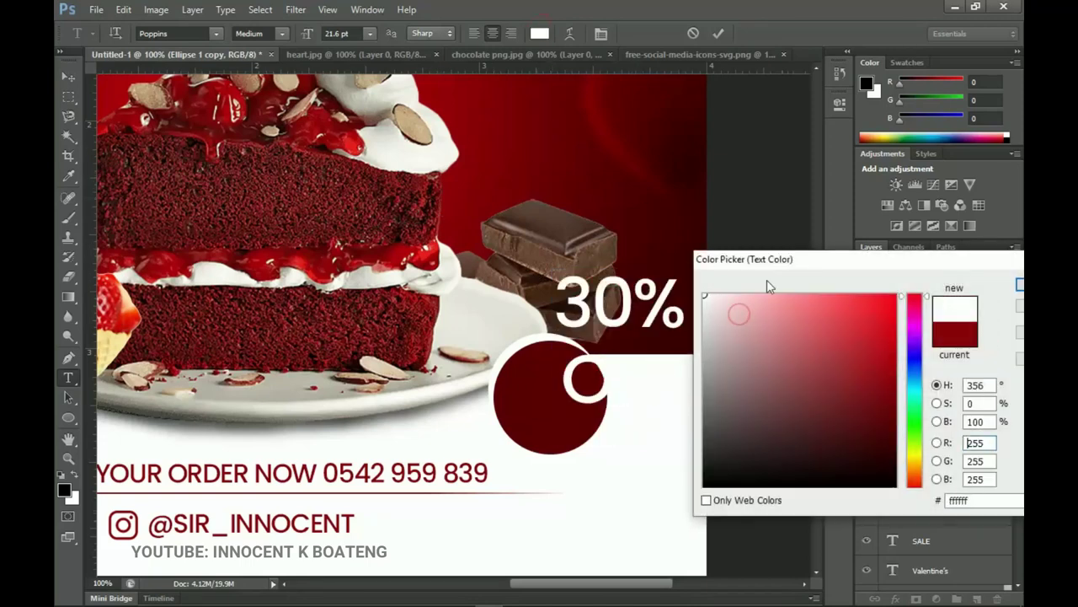
key("Return")
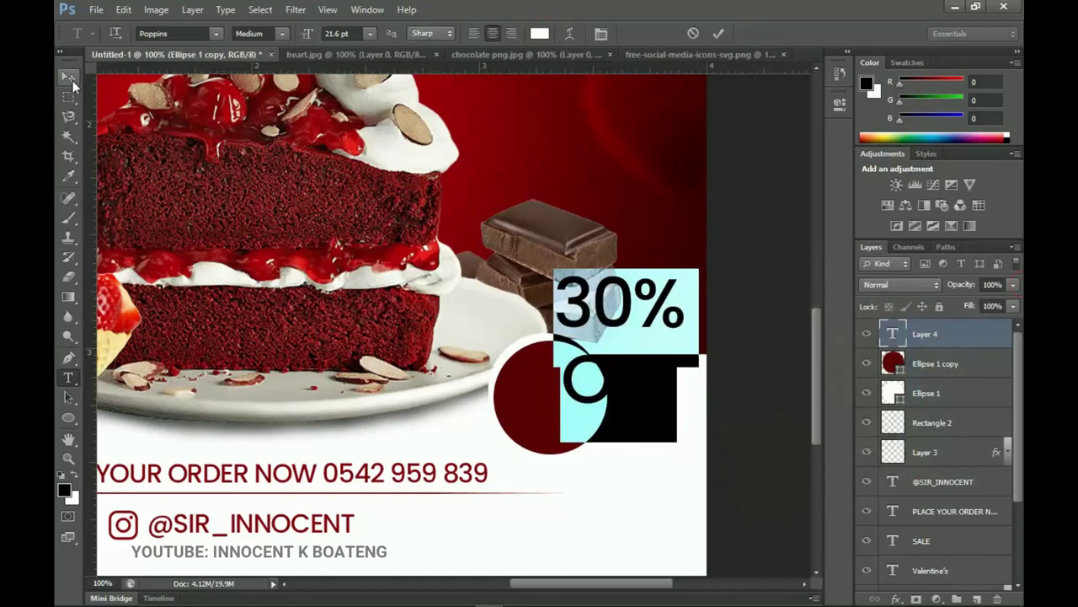
- Scale the "30% OFF" text down to about 49% and centre it inside the dark red circle
left_click(69, 77)
left_click_drag(655, 308, 577, 381)
key("ctrl+t")
left_click_drag(610, 338, 576, 384)
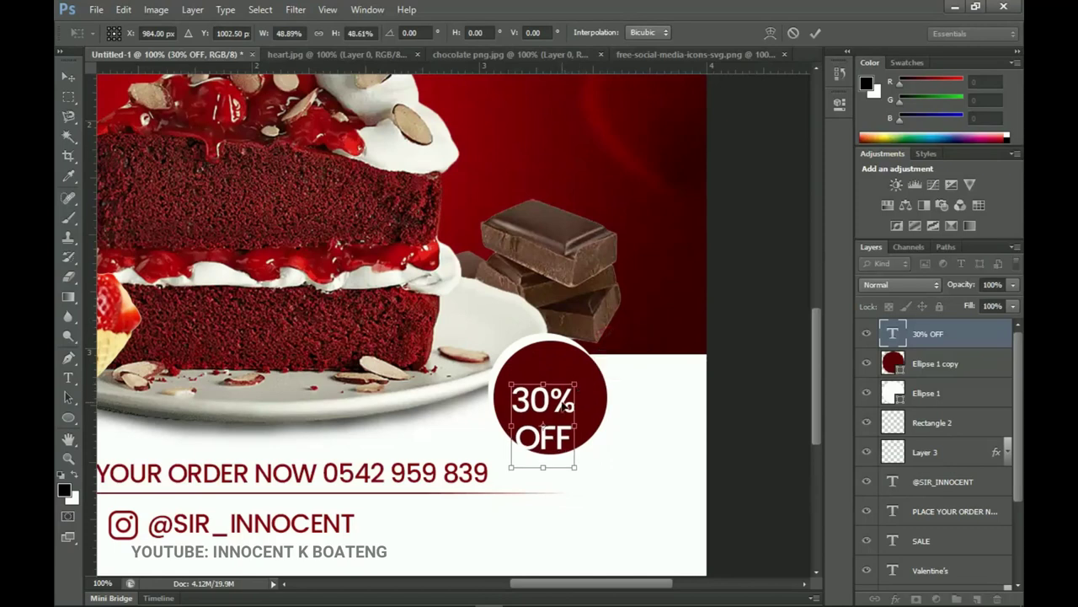
key("Return")
left_click_drag(569, 421, 570, 406)
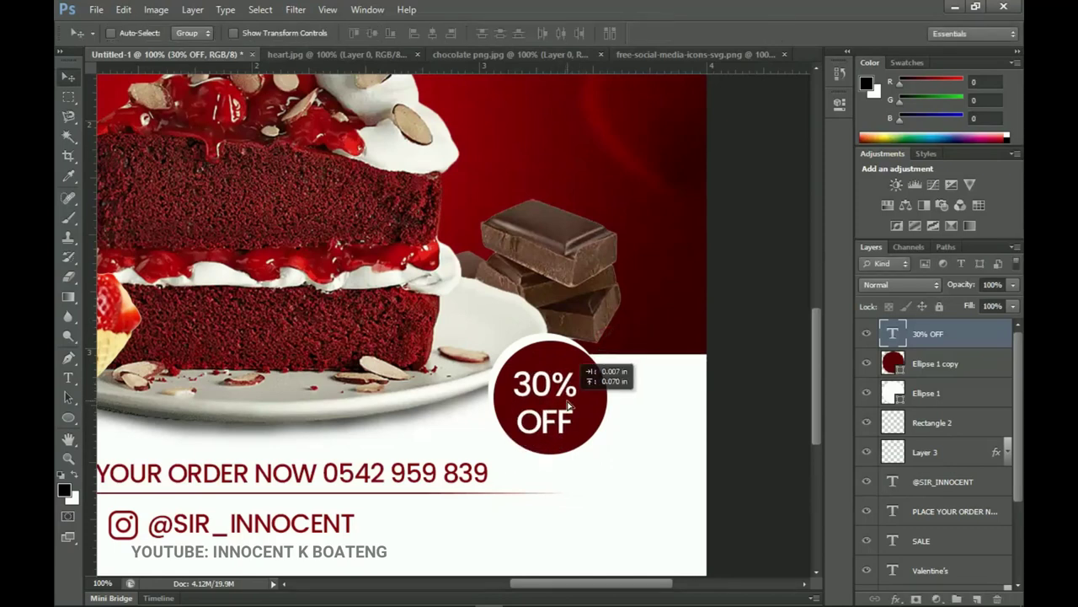
- Group all layers from the "30% OFF" text down to the business-name heading and name the group "Text"
key("z")
right_click(491, 341)
left_click(539, 351)
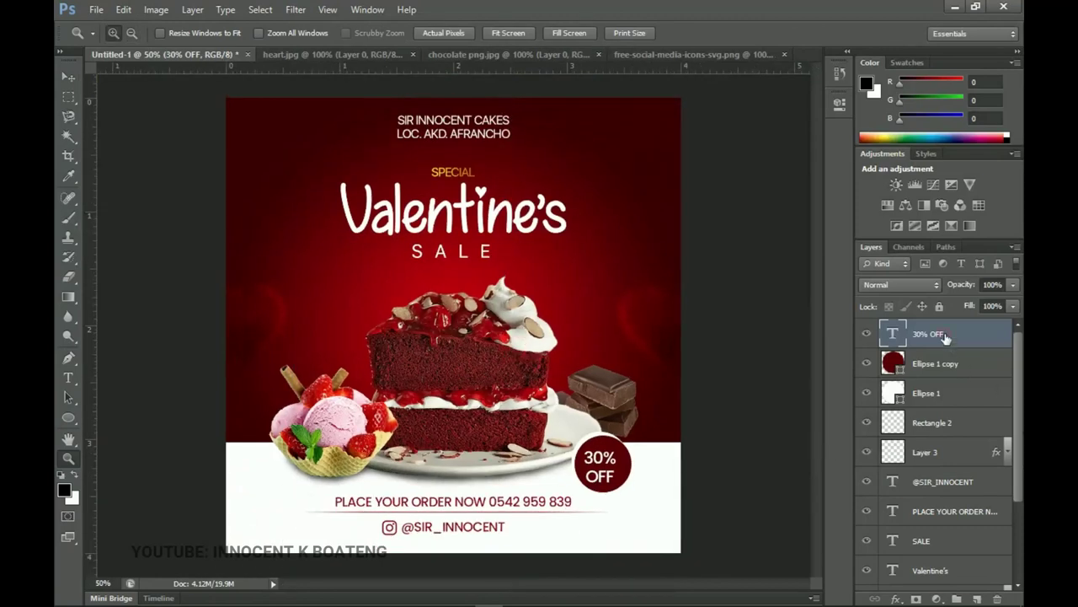
scroll(943, 337, "down", 3)
scroll(941, 341, "up", 3)
scroll(939, 341, "down", 4)
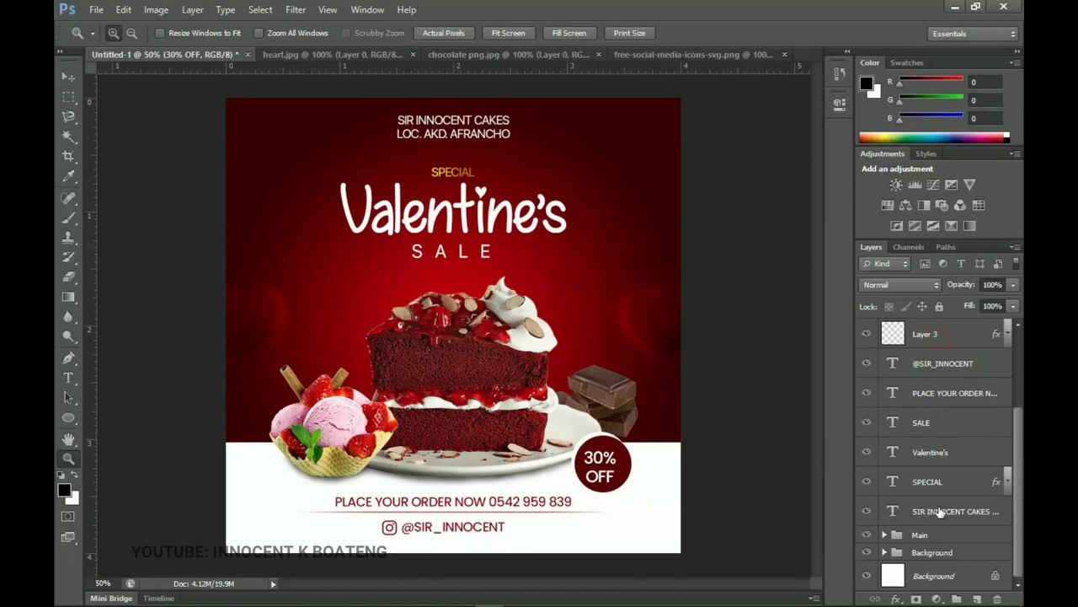
left_click(939, 512, "shift")
key("ctrl+g")
double_click(926, 328)
type("tEx")
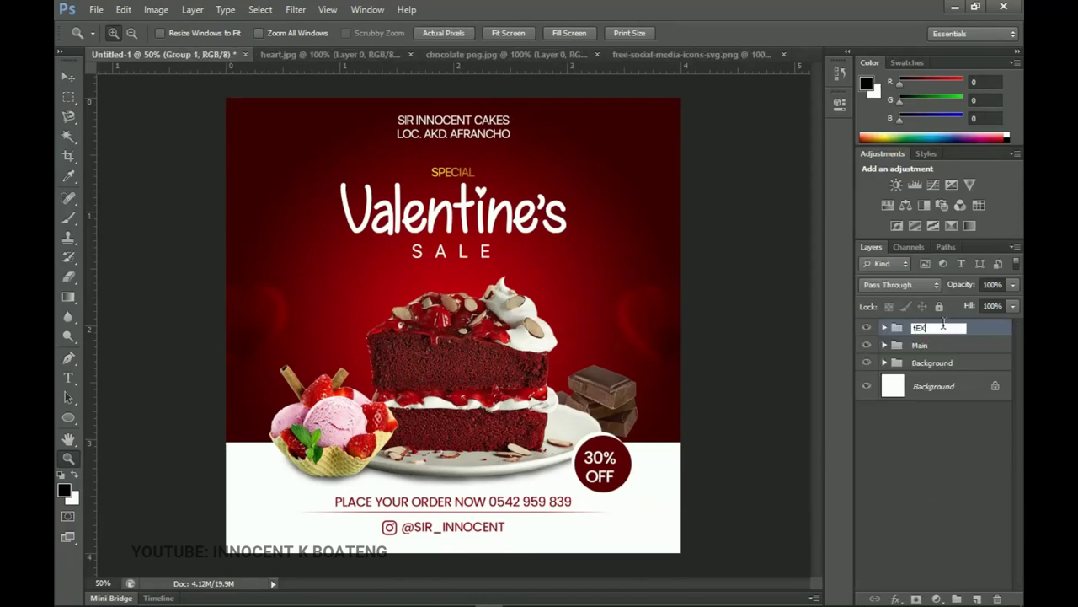
type("t")
key("Return")
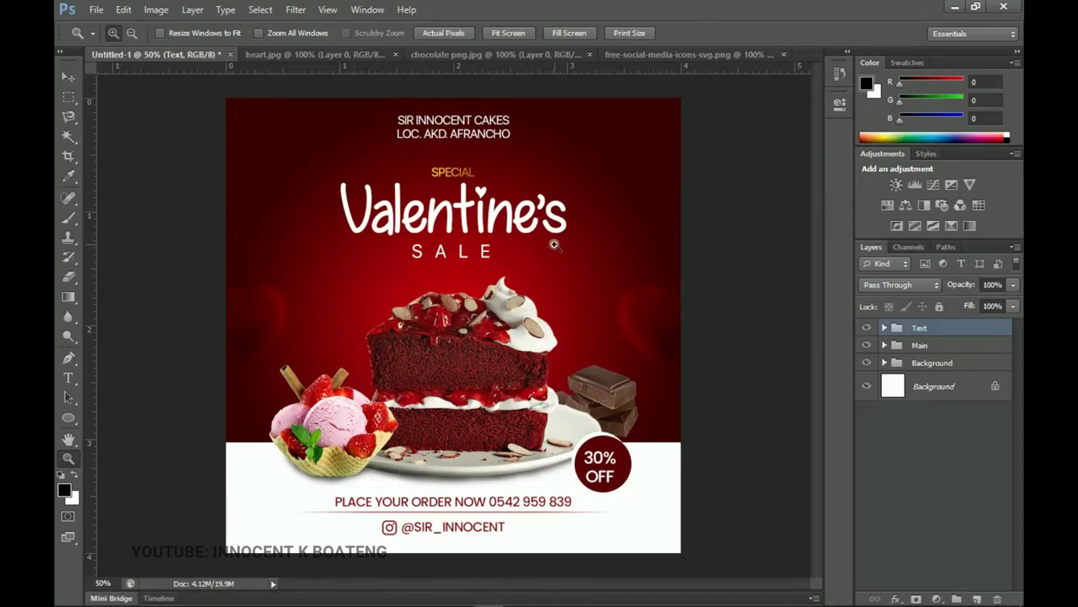
- Place the "heart shape" image from the Vals Promo 21 folder, scaled down just above and right of the "Valentine's" title's end
key("v")
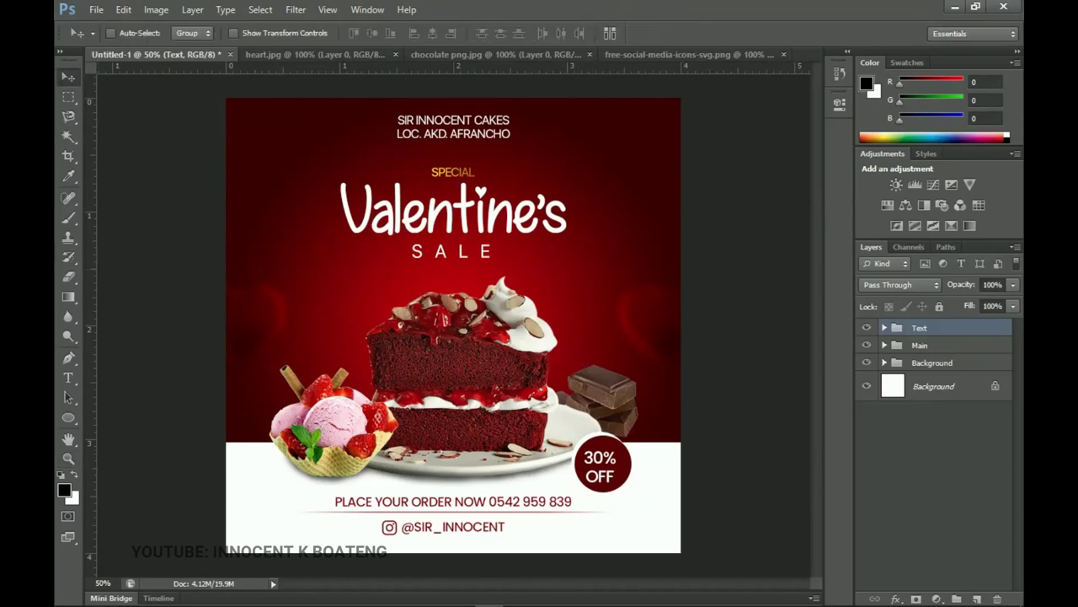
left_click(152, 594)
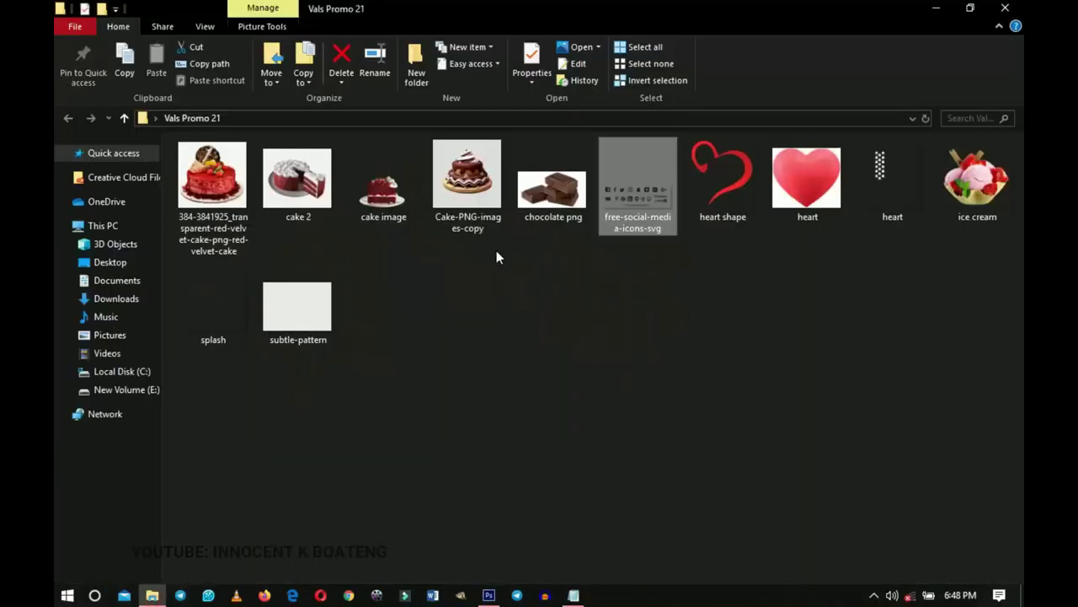
left_click(207, 329)
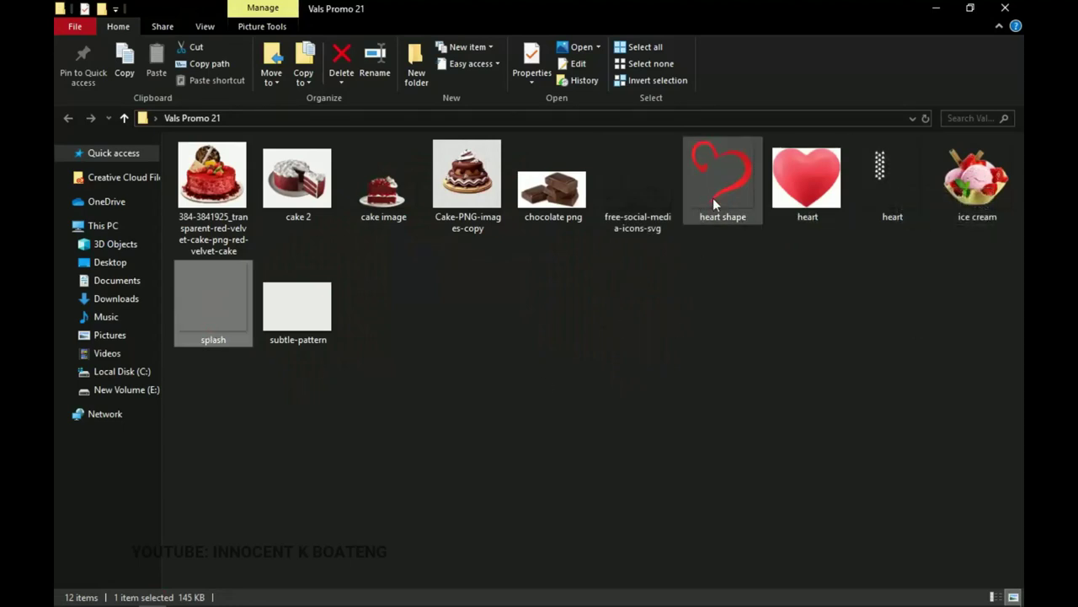
left_click_drag(722, 196, 607, 256)
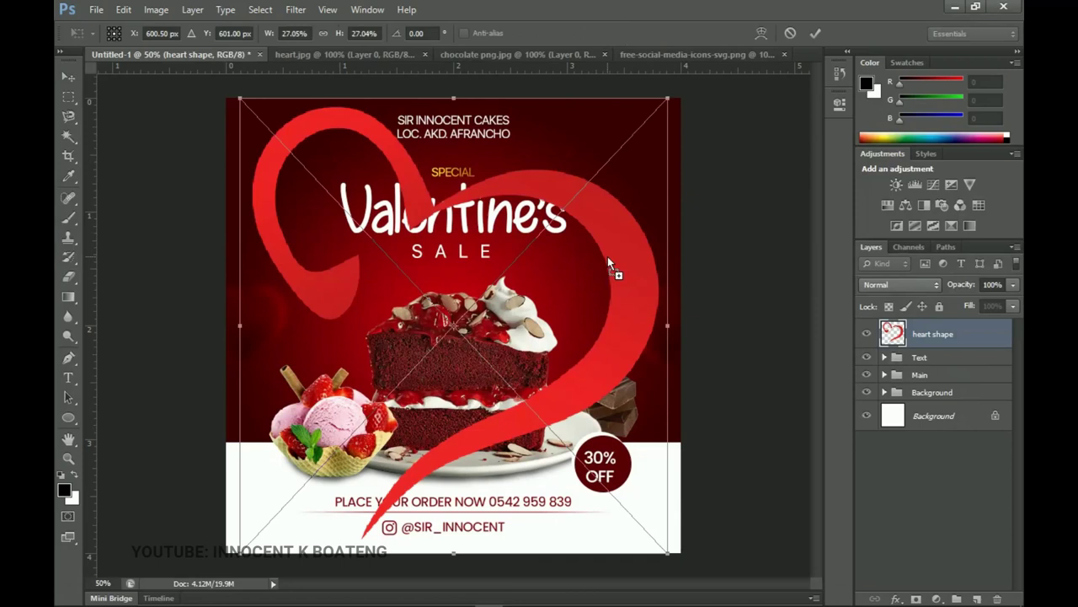
left_click_drag(670, 95, 517, 283)
left_click_drag(476, 333, 614, 195)
key("Return")
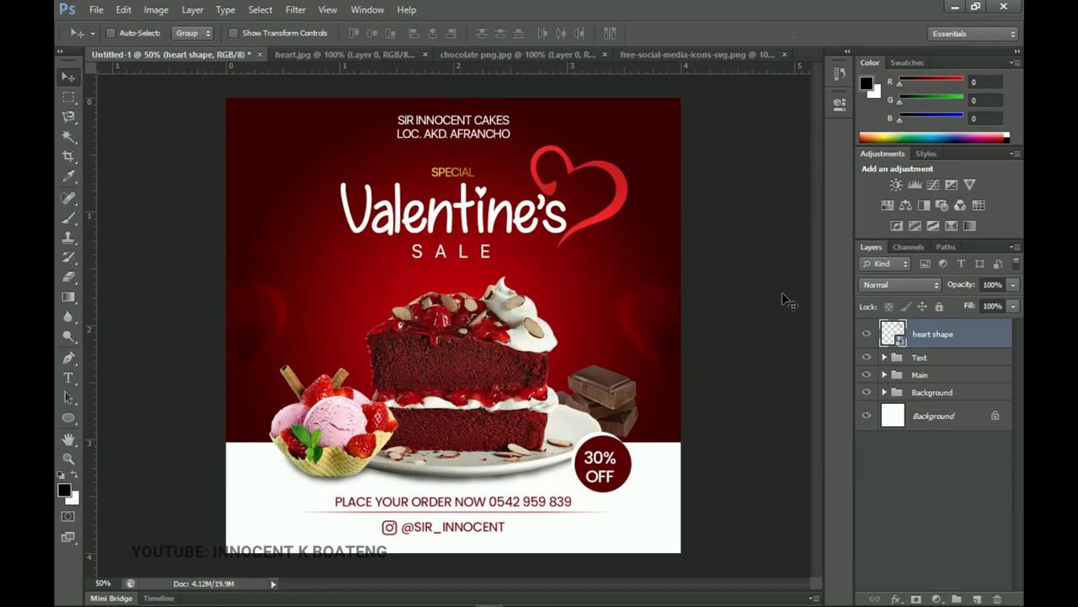
- Rasterize the heart shape layer and apply a white #ffffff Color Overlay to it
right_click(953, 339)
left_click(842, 237)
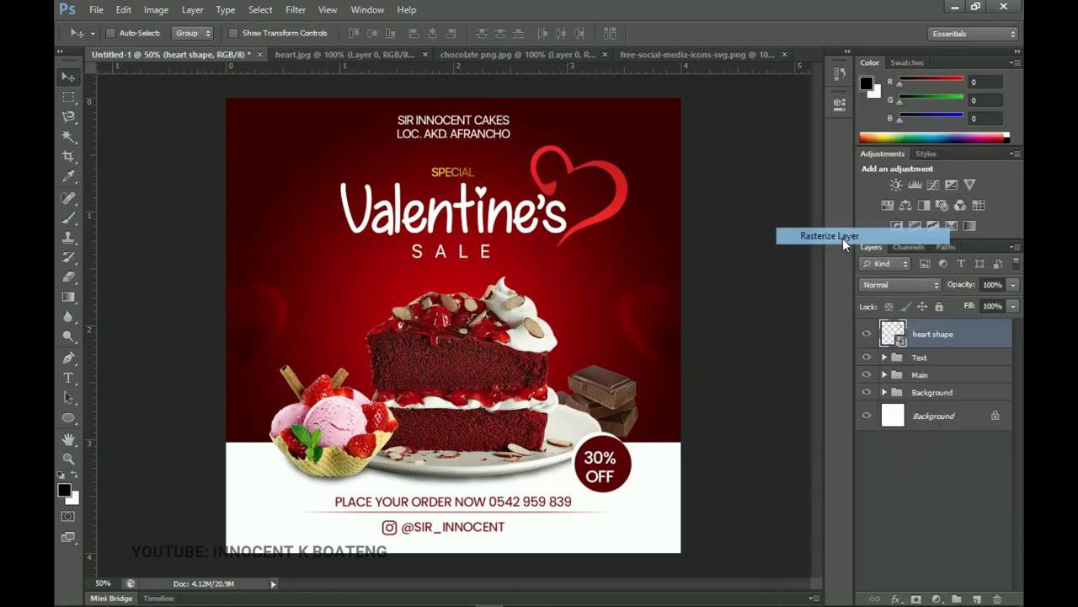
right_click(923, 330)
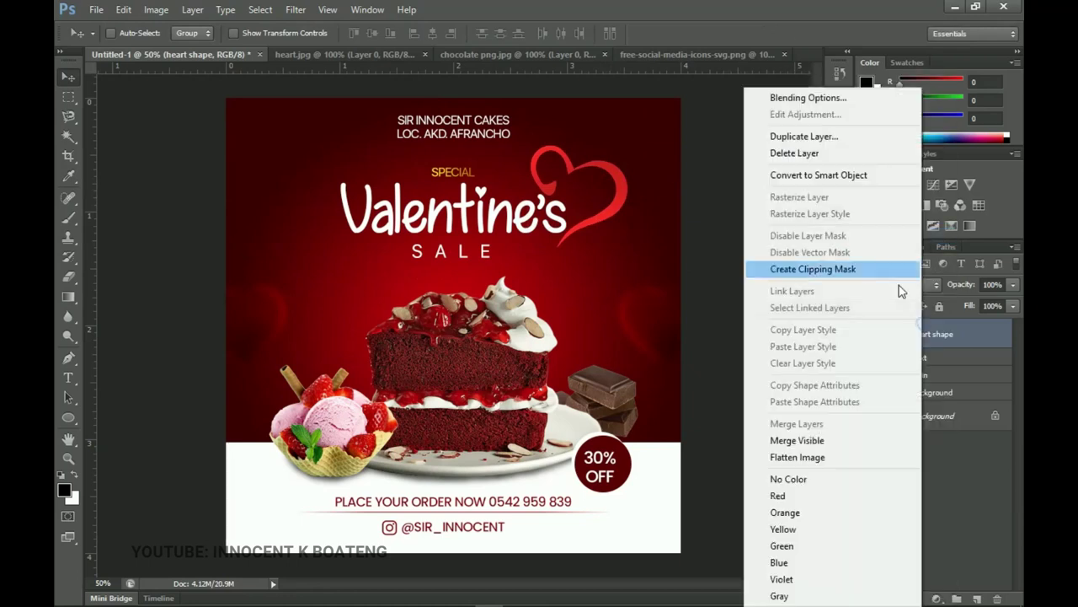
left_click(806, 99)
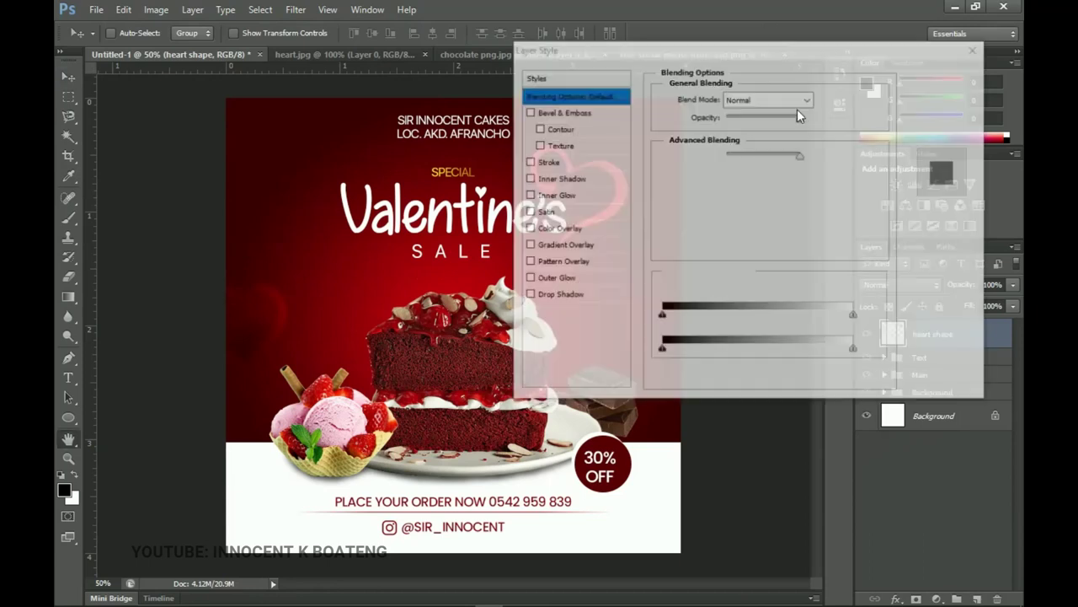
left_click(569, 230)
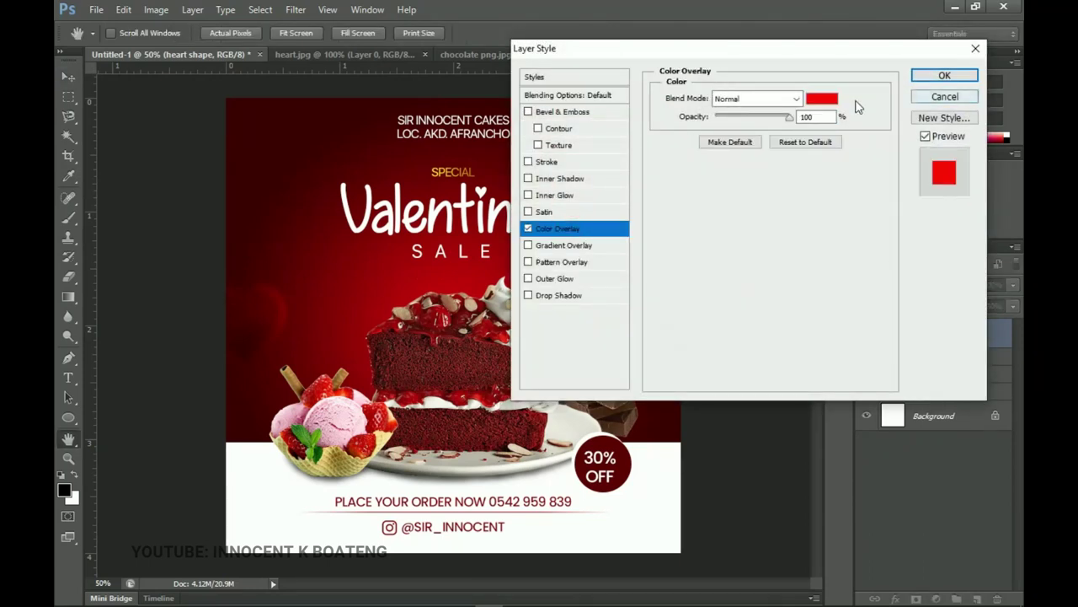
left_click(821, 99)
left_click(704, 295)
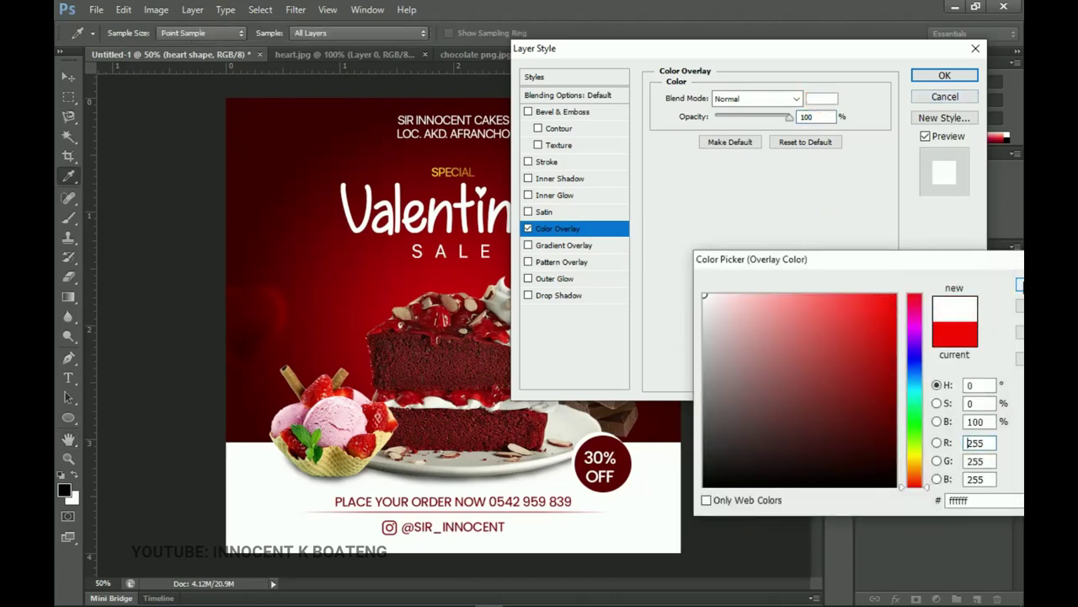
key("Return")
left_click(945, 75)
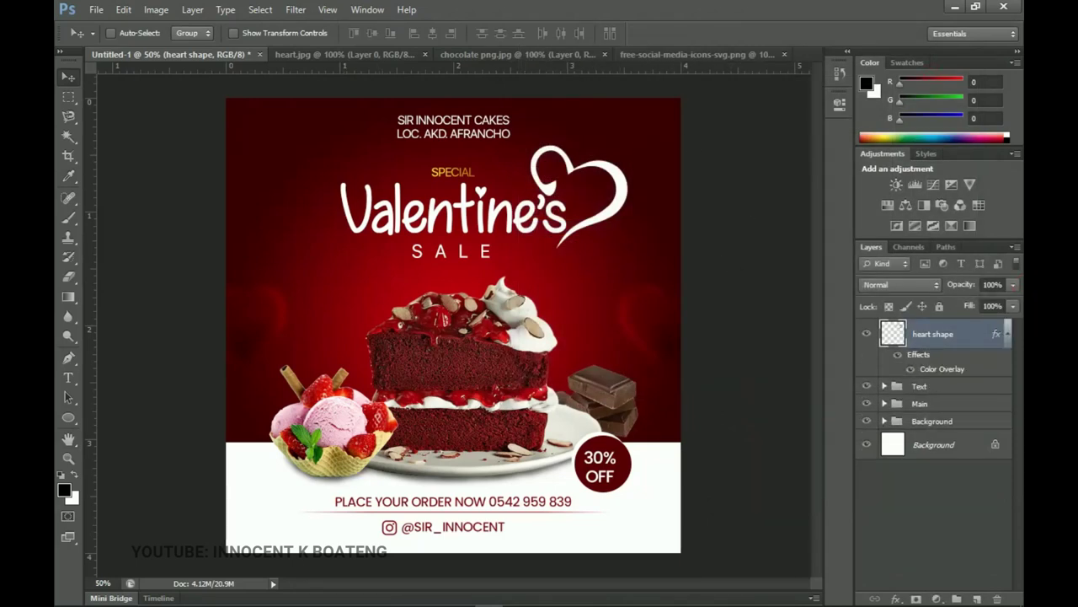
- Place the "splash" image from the Vals Promo 21 folder and move it to the flyer's upper-left area
left_click(139, 598)
left_click_drag(217, 313, 401, 258)
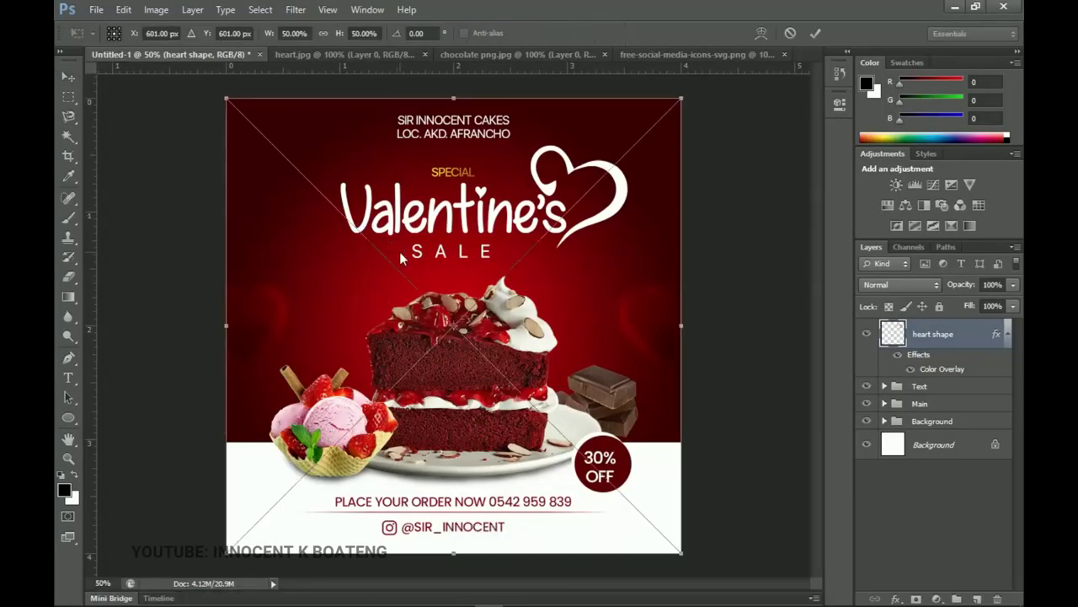
key("Return")
left_click_drag(552, 335, 423, 201)
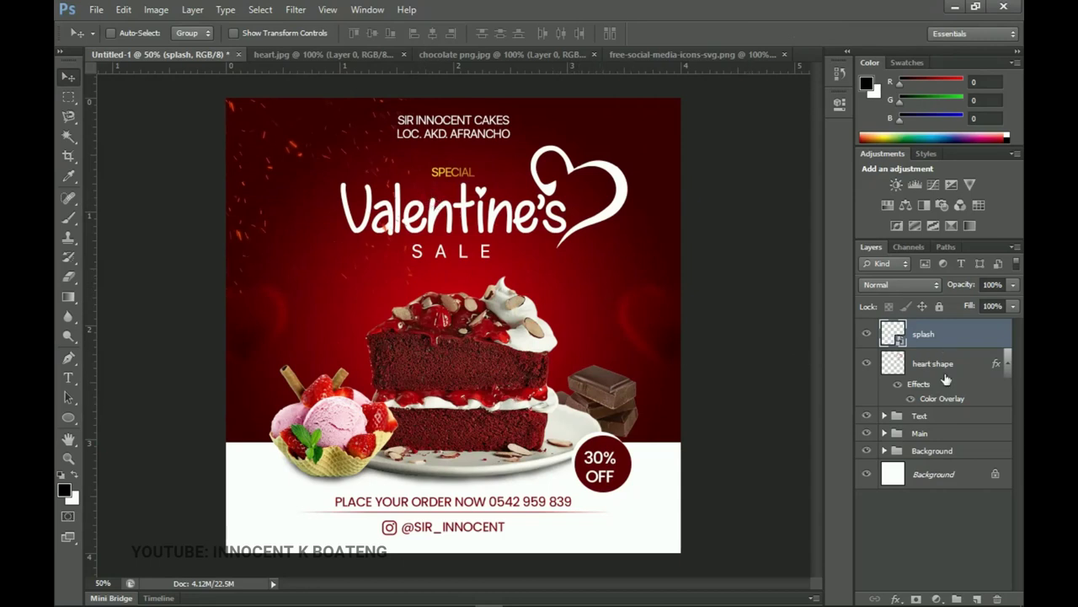
left_click(1005, 363)
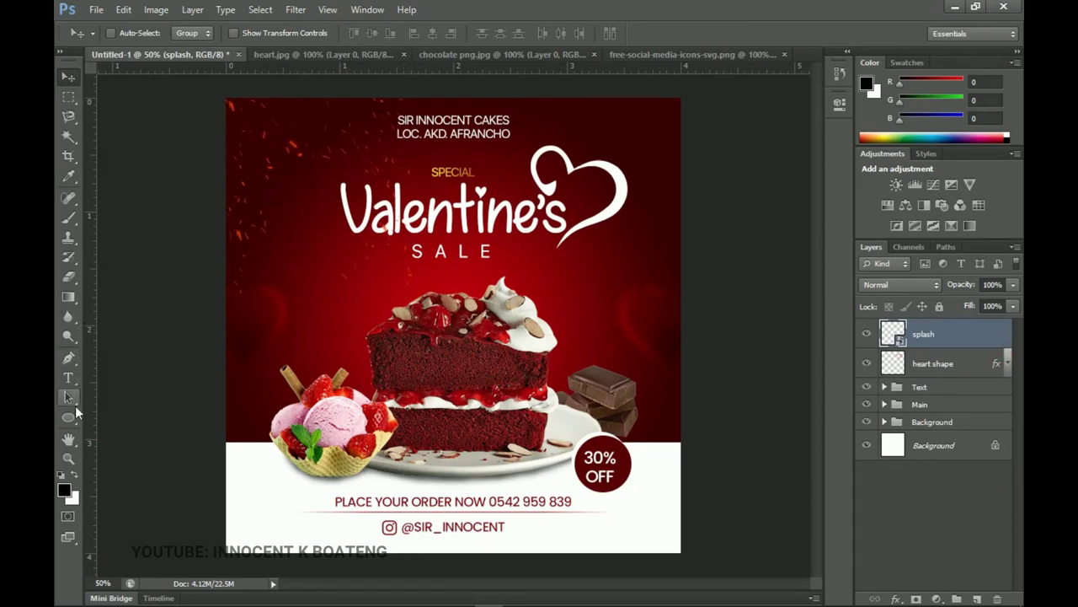
- Draw a heart custom shape about 48 × 55 px near the flyer's upper-left corner and fill it with white #ffffff
left_click(70, 418)
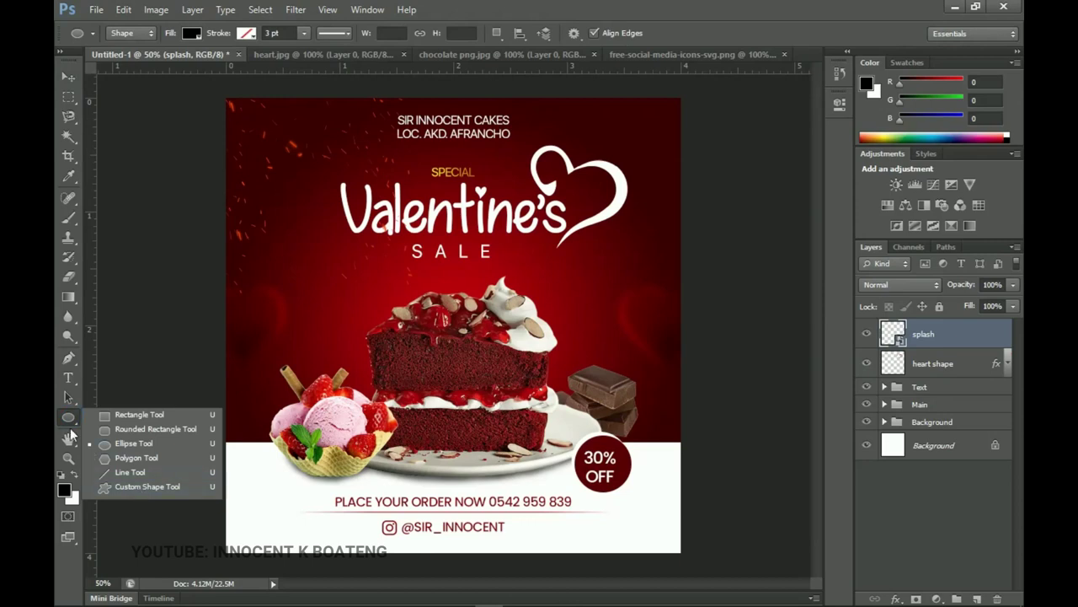
left_click(133, 486)
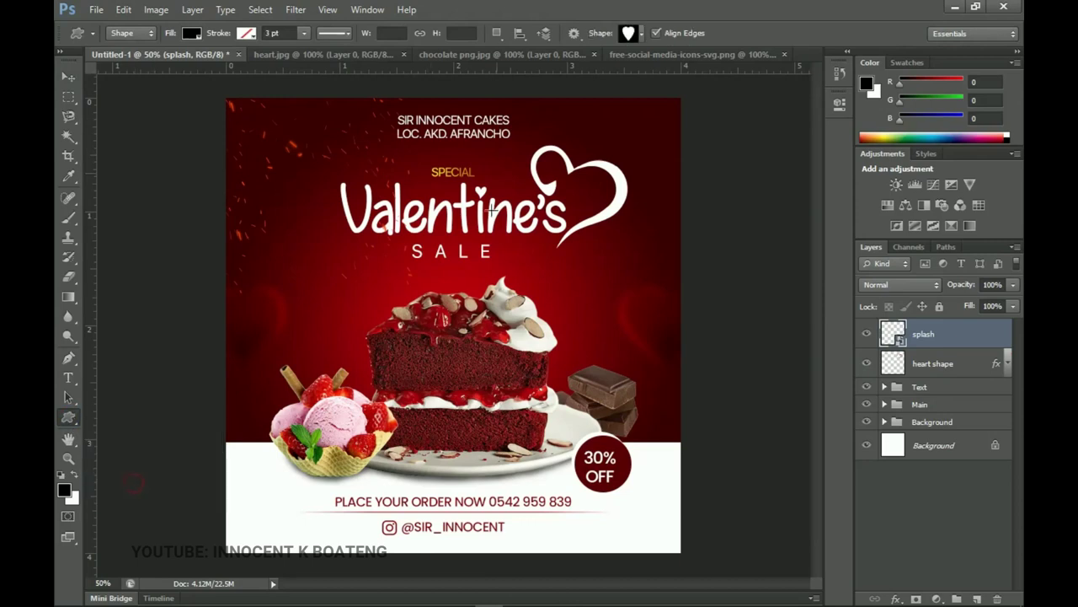
left_click(632, 35)
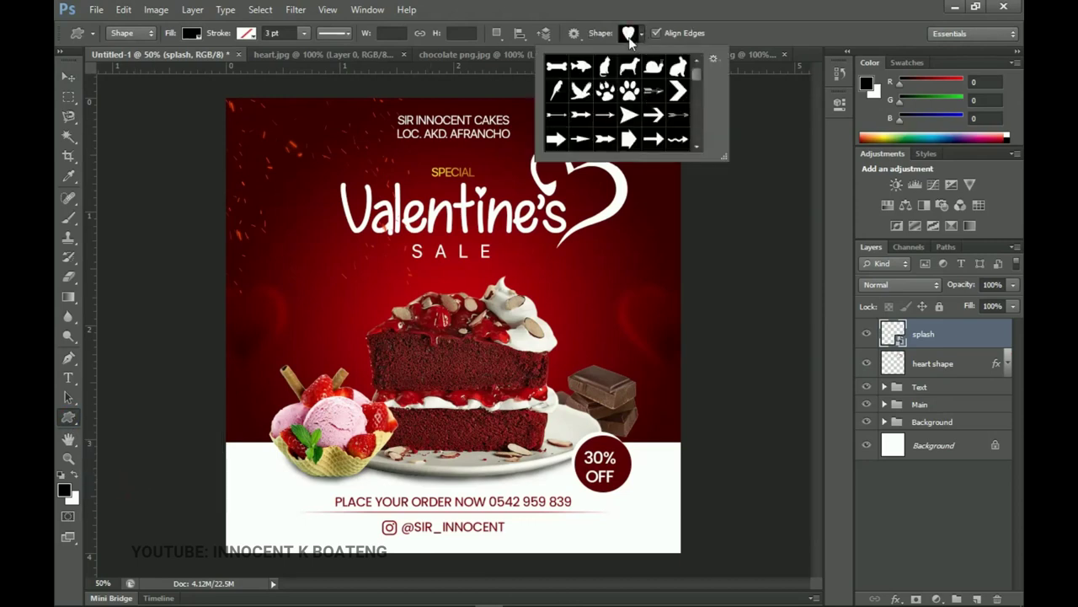
left_click(628, 38)
left_click_drag(265, 149, 282, 171)
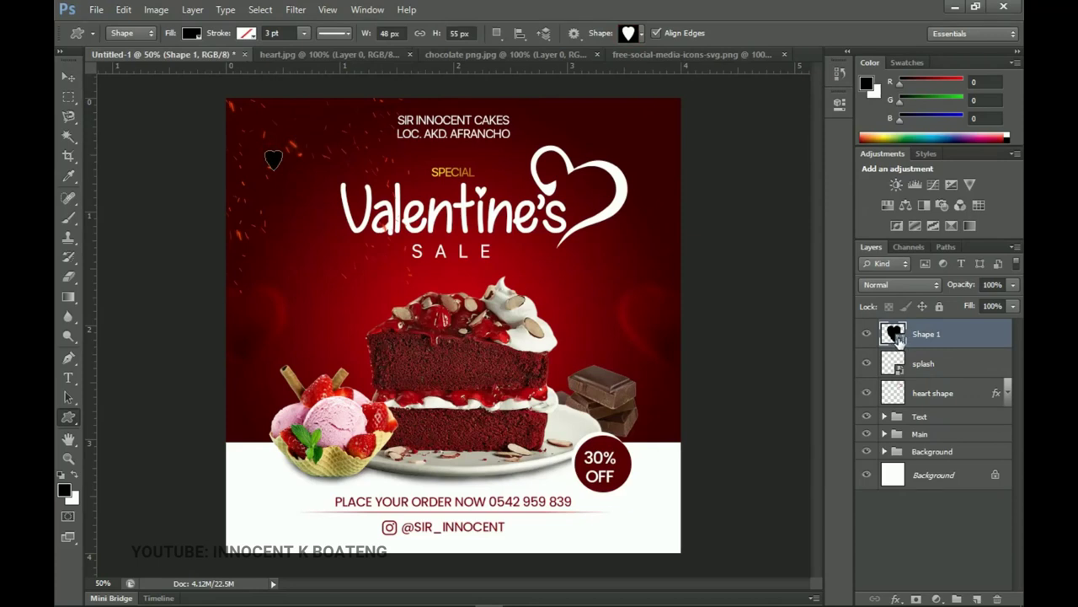
double_click(895, 334)
left_click(704, 295)
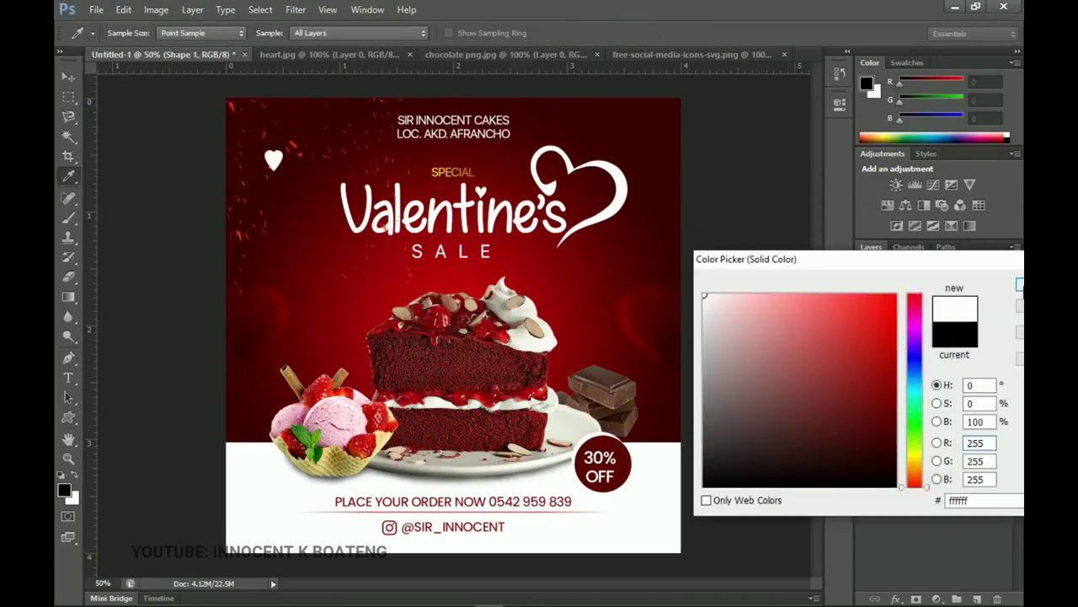
key("Return")
- Scale the small white heart to about 65% and duplicate it into a vertical column of four hearts
key("ctrl+t")
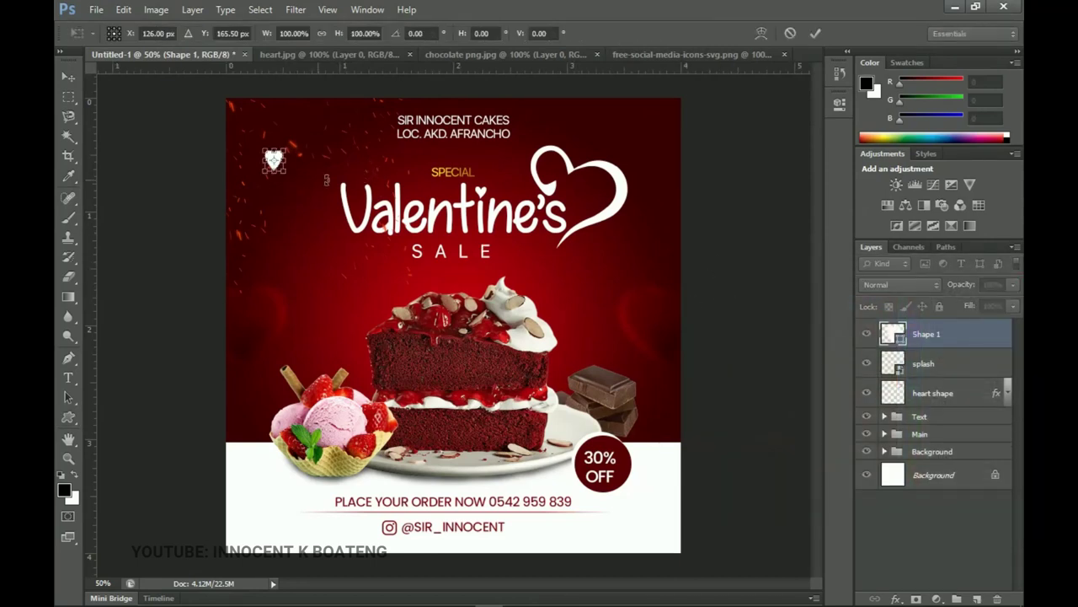
left_click_drag(287, 173, 283, 169)
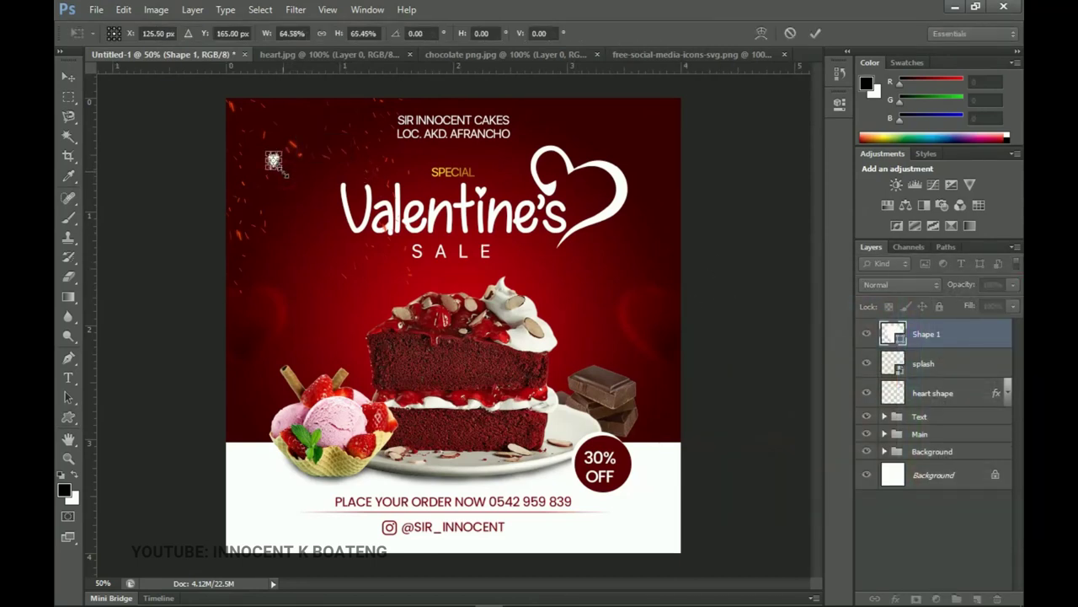
key("Return")
key("ctrl+j")
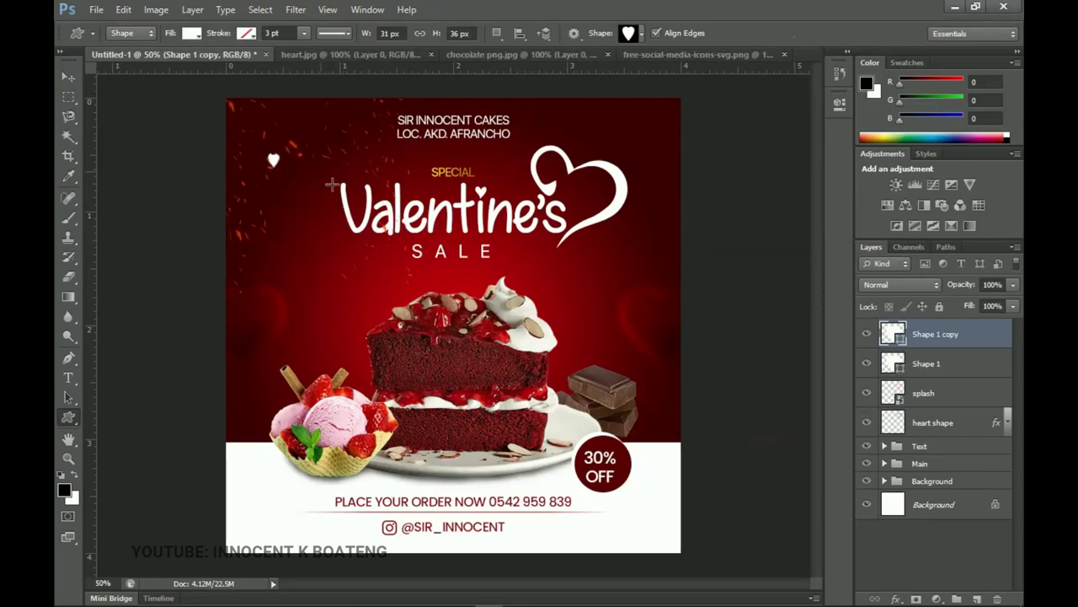
key("v")
left_click_drag(309, 164, 361, 202)
left_click(945, 363, "shift")
key("ctrl+j")
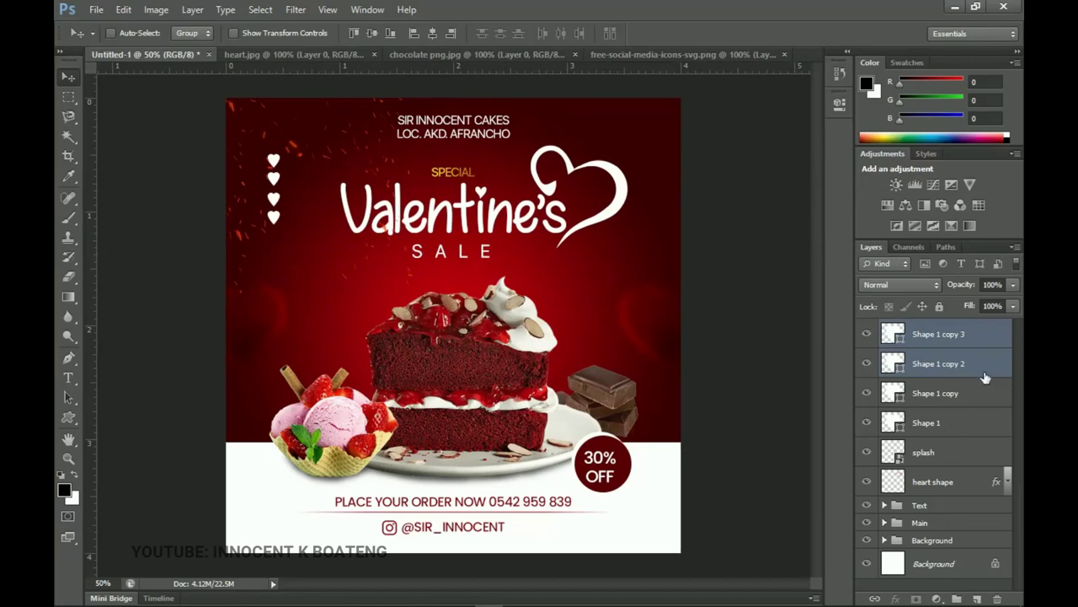
- Delete all four small white heart shape layers
left_click(940, 401, "shift")
left_click(941, 426, "shift")
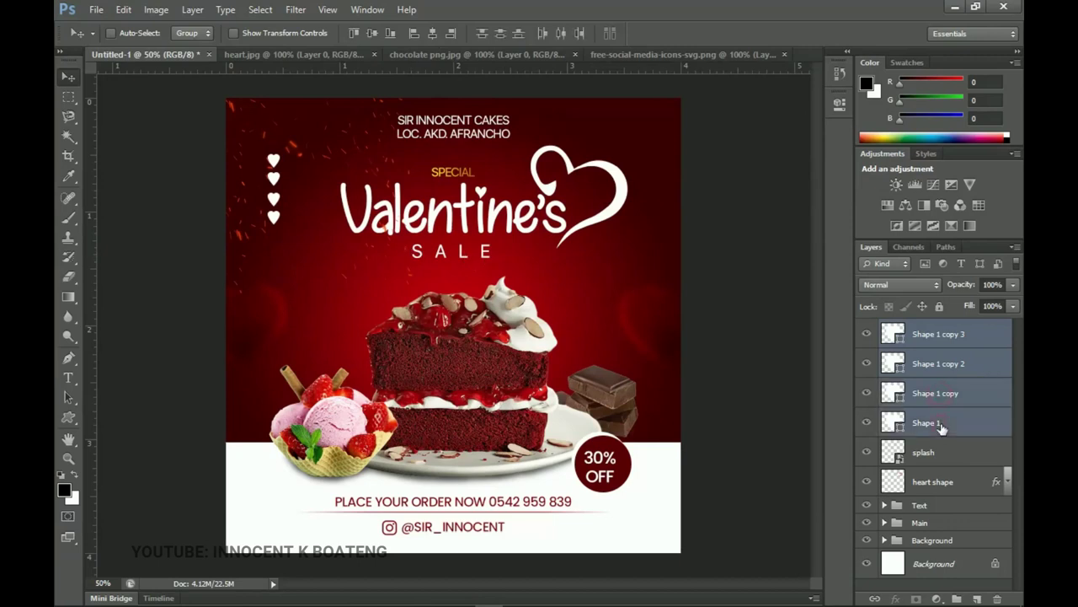
key("Delete")
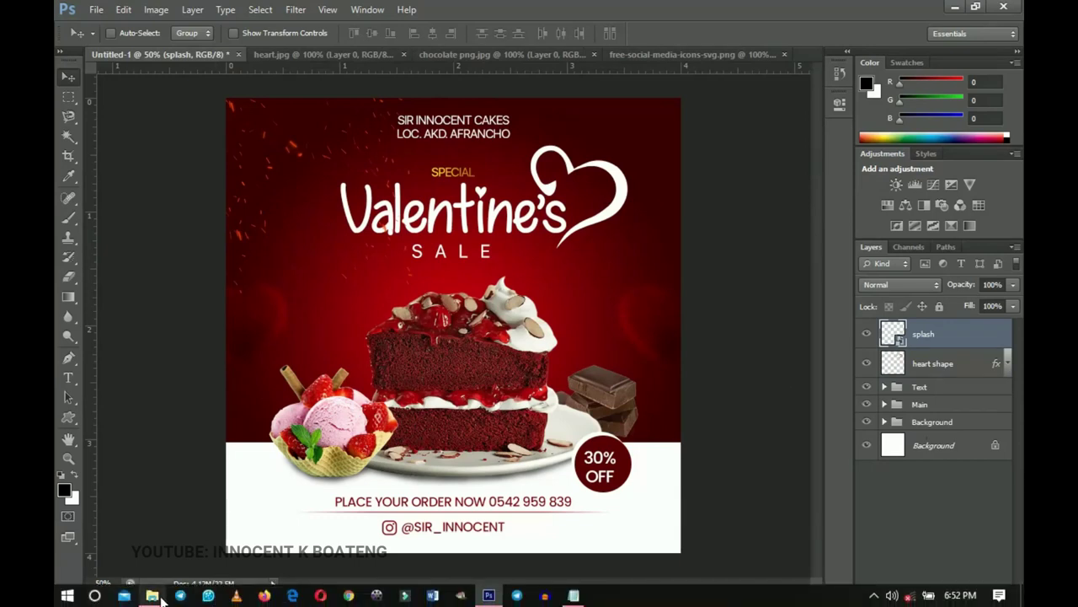
- Place the "heart" pattern image from the Vals Promo 21 folder, scaled down in the flyer's upper-left area
left_click(152, 595)
left_click(861, 213)
left_click_drag(876, 202, 423, 227)
key("Return")
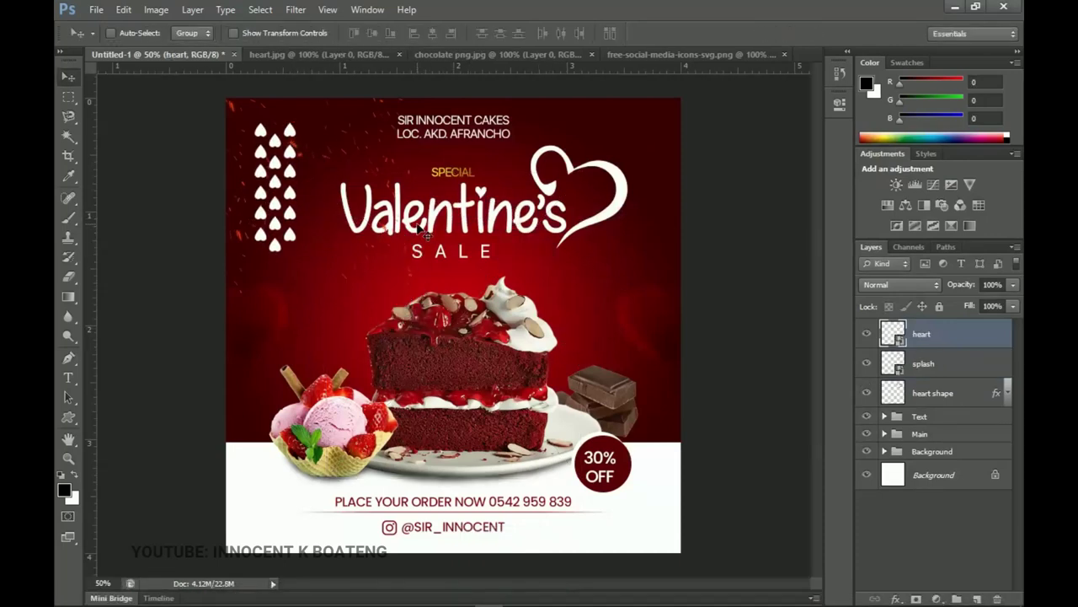
key("ctrl+t")
left_click_drag(430, 396, 386, 296)
left_click_drag(358, 229, 325, 192)
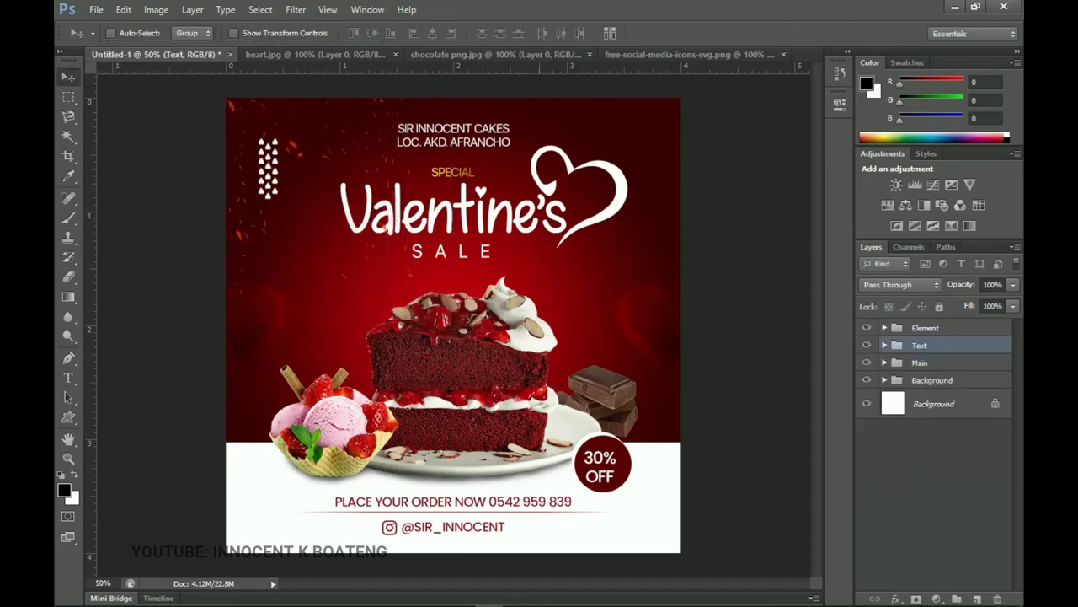